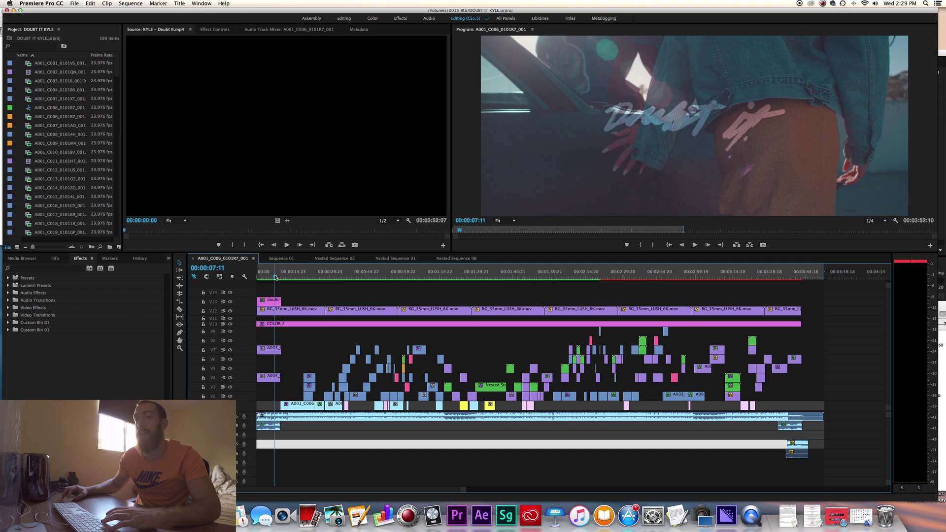
Preview the opening title shot at several points within the first ten seconds of the sequence
left_click_drag(275, 277, 280, 276)
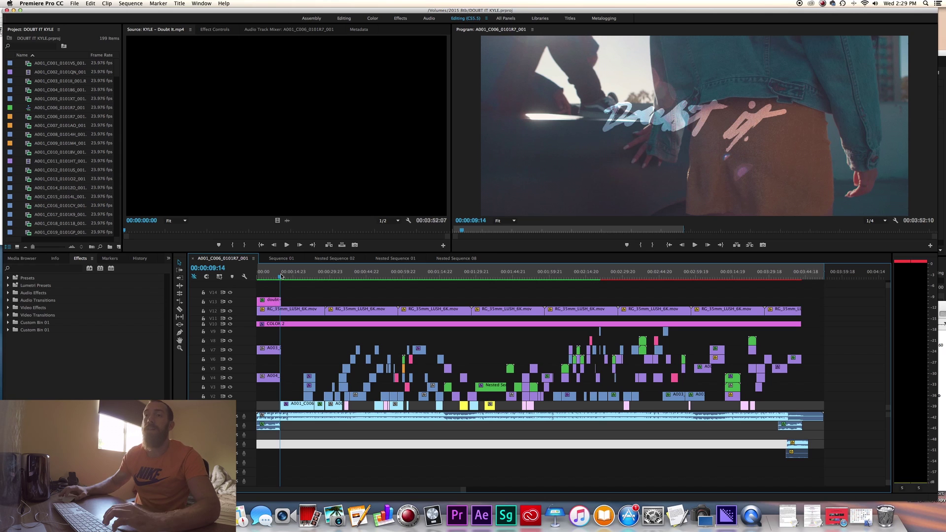
key("Home")
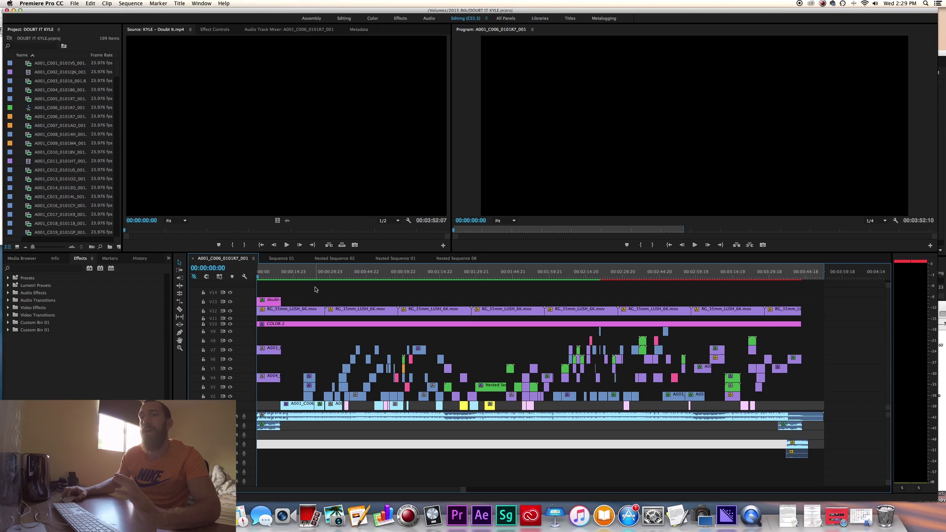
left_click(271, 274)
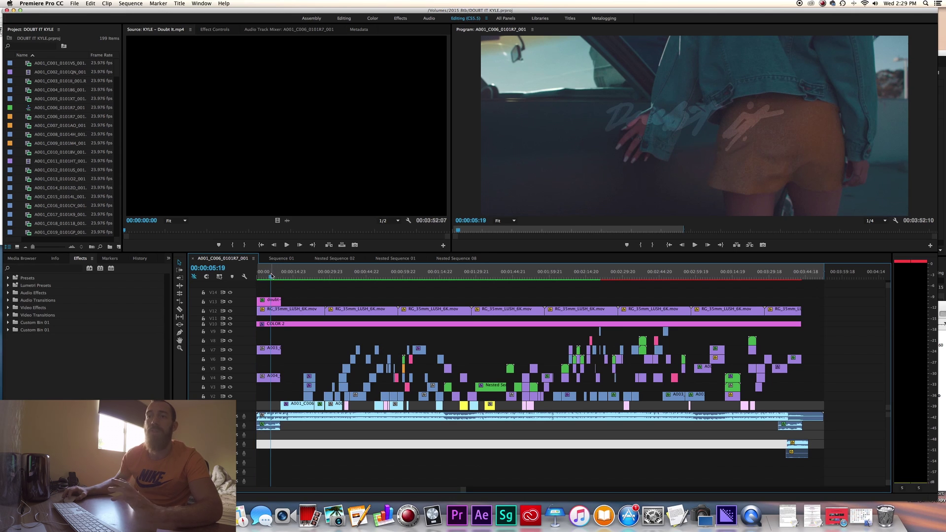
left_click(265, 275)
left_click_drag(177, 10, 177, 10)
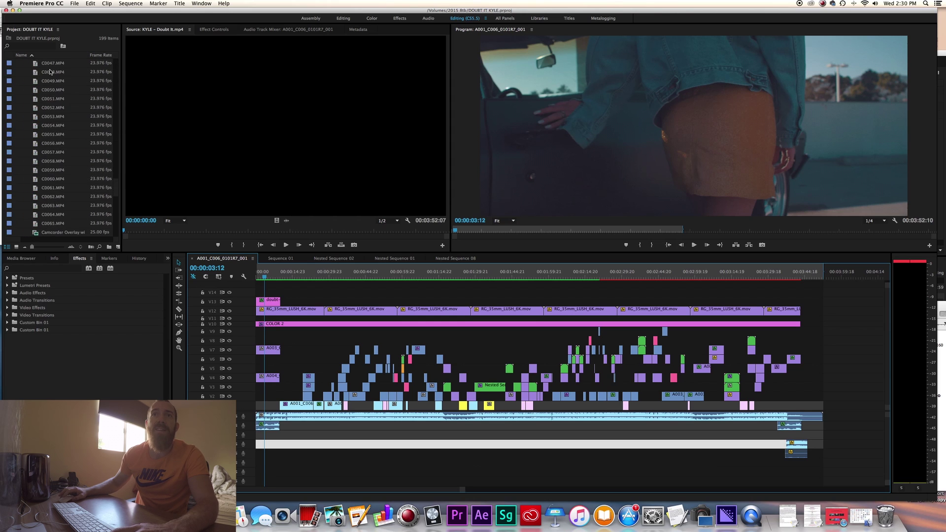
Load clip A001_C003 for source preview and scrub through its raw footage
double_click(54, 65)
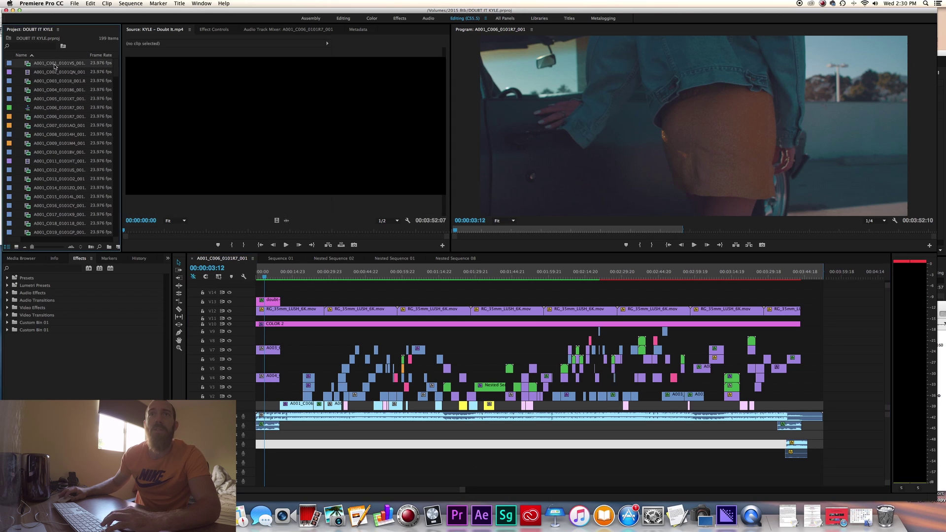
double_click(51, 82)
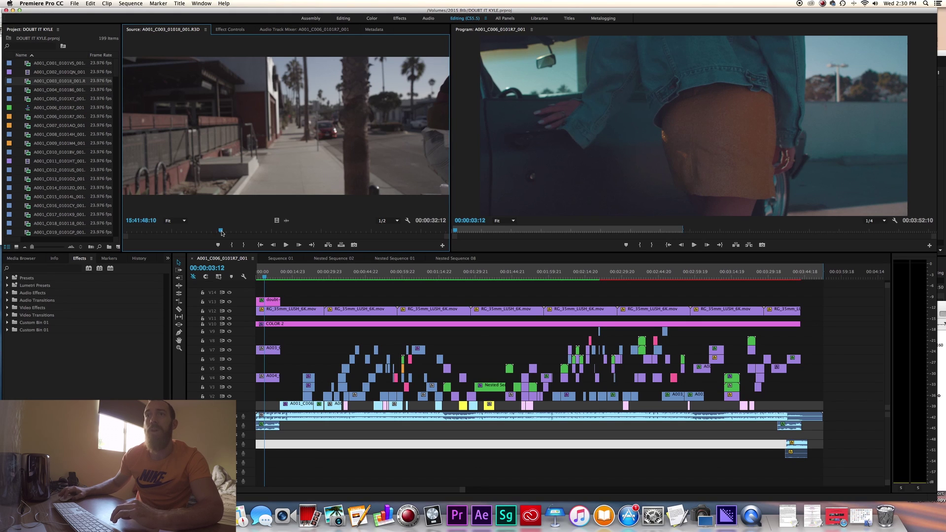
left_click_drag(220, 231, 335, 231)
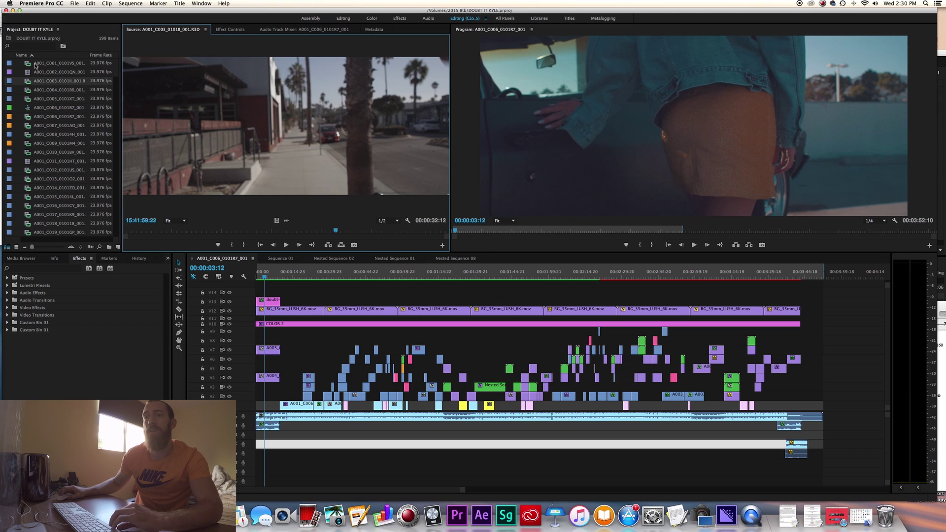
left_click(266, 276)
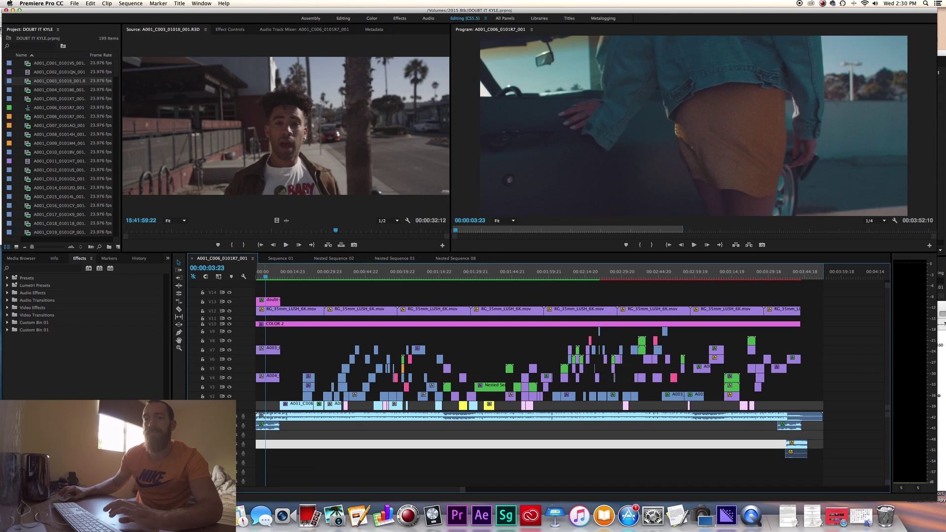
Load the first A001_C006 clip of the sequence for source preview and play it from 00:00:12:04
left_click_drag(192, 490, 249, 500)
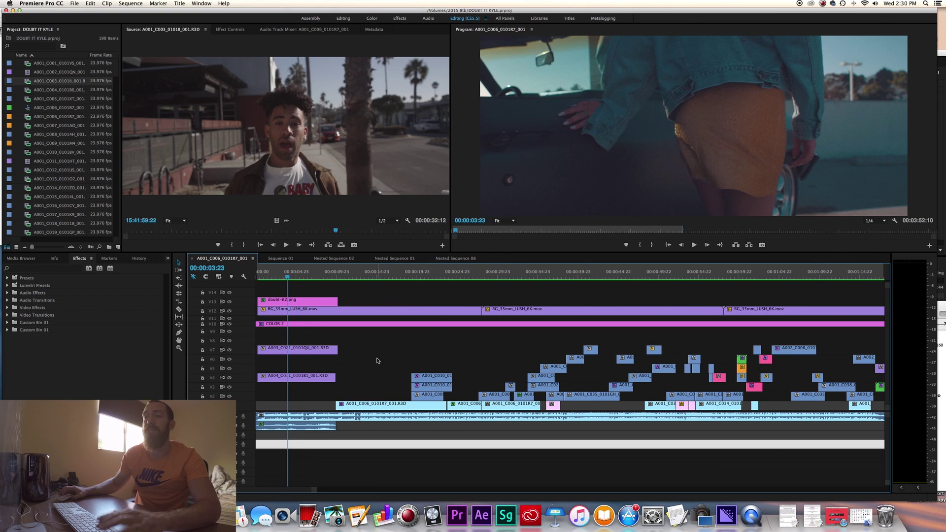
double_click(368, 408)
left_click(354, 272)
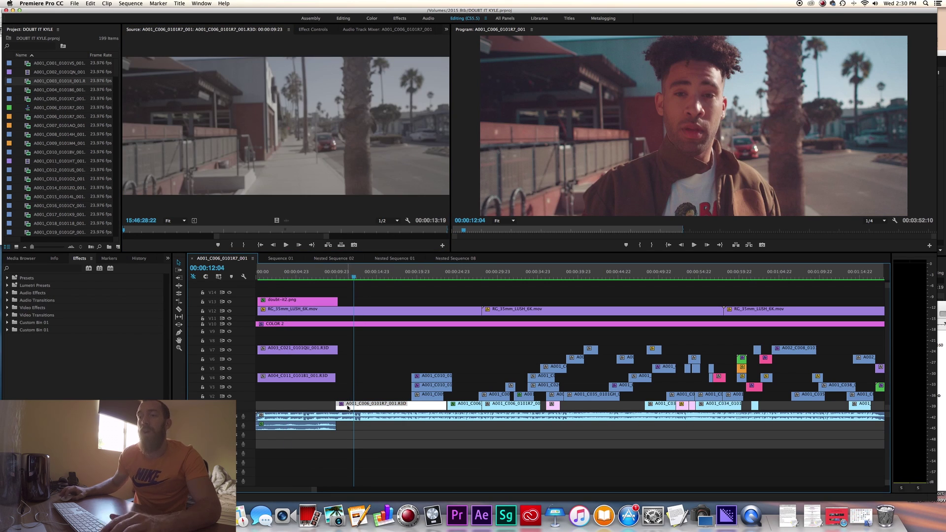
left_click(52, 63)
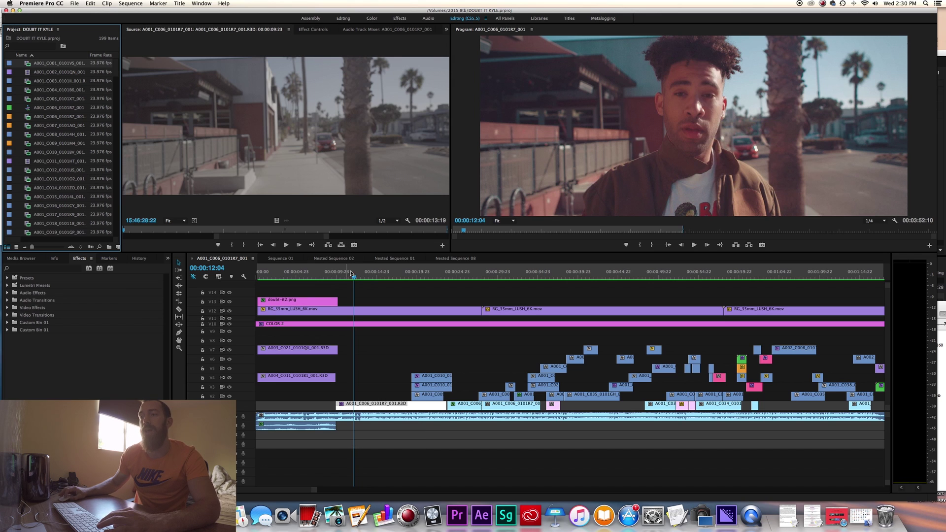
key("space")
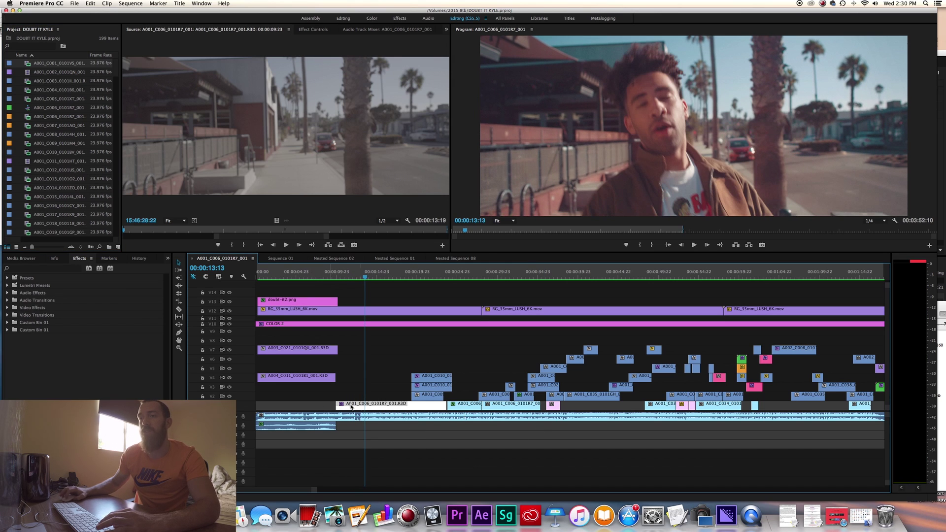
Cut the first A001_C006 clip at 00:00:14:00 and a few seconds further on, and delete the section in between
left_click_drag(324, 406, 860, 408)
left_click_drag(387, 414, 407, 391)
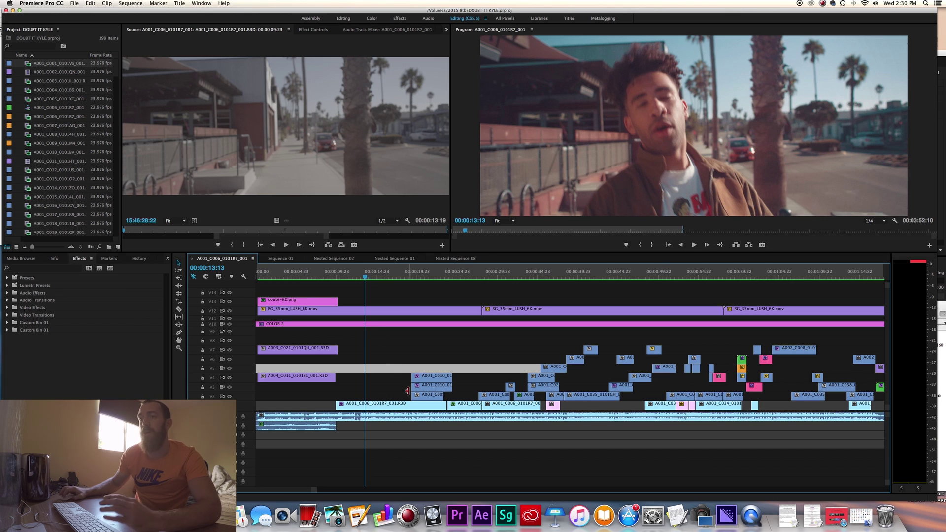
left_click_drag(340, 274, 369, 274)
key("c")
left_click(368, 405)
left_click(396, 405)
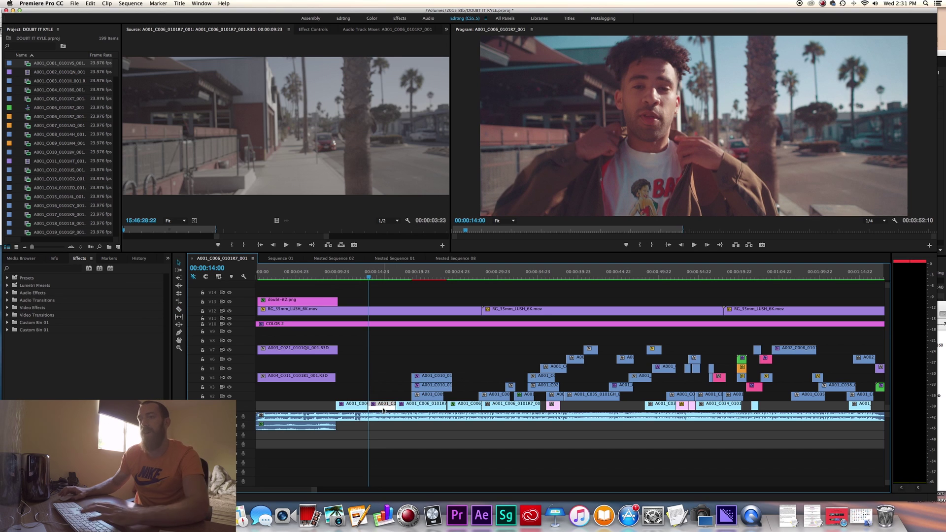
key("Delete")
left_click(406, 407)
left_click(363, 407)
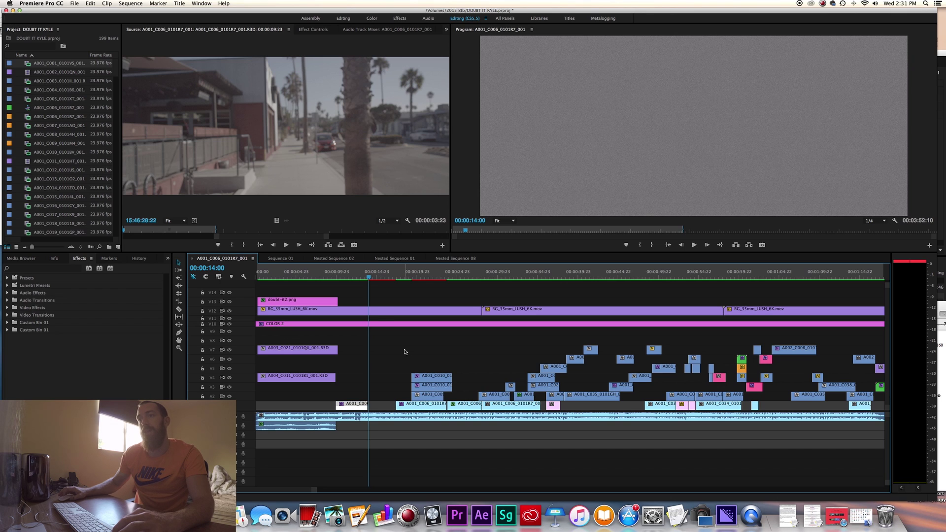
Undo the deletion and both cuts on the first A001_C006 clip
key("super+z")
key("super+z")
key("super+z")
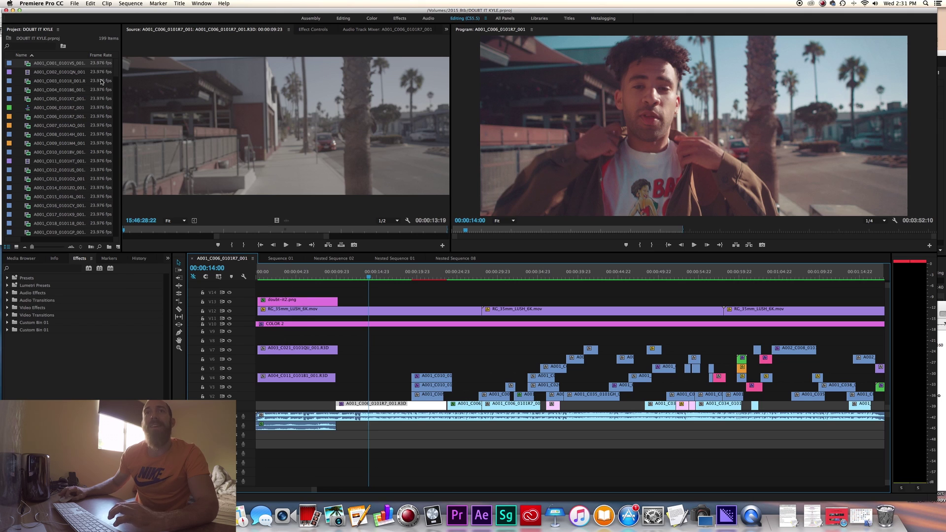
Highlight the group of stacked performance clips after the first A001_C006 clip and clear the selection
mouse_move(51, 74)
left_mouse_down()
mouse_move(364, 327)
mouse_move(364, 398)
mouse_move(42, 69)
left_mouse_up()
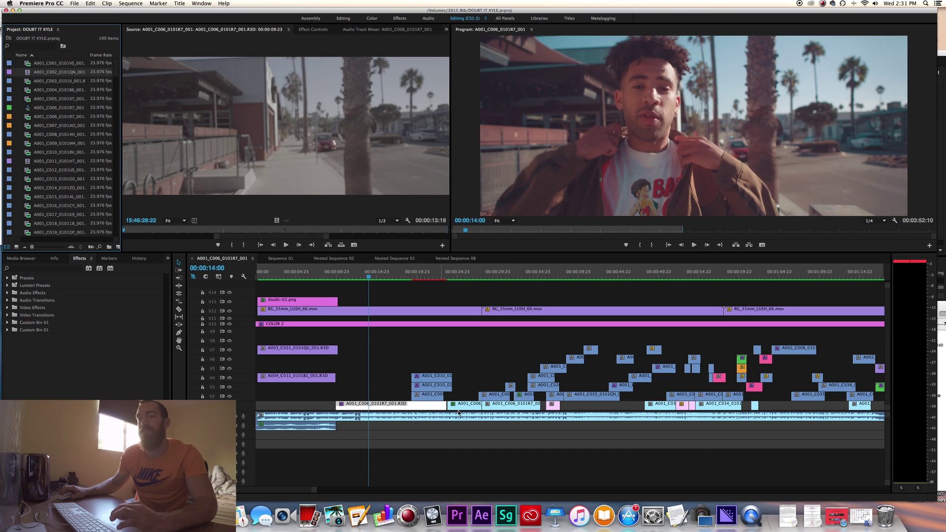
mouse_move(45, 89)
left_mouse_down()
mouse_move(445, 286)
mouse_move(468, 389)
mouse_move(50, 99)
left_mouse_up()
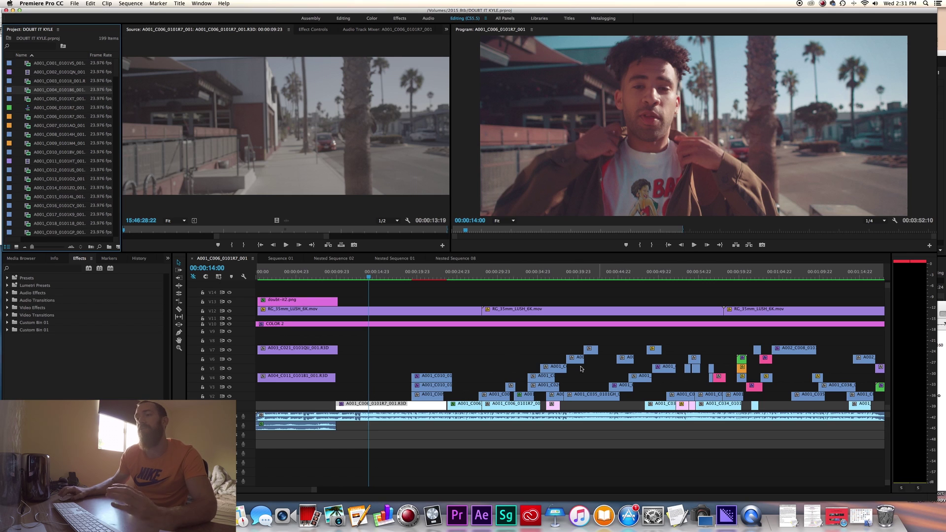
left_click_drag(491, 339, 761, 421)
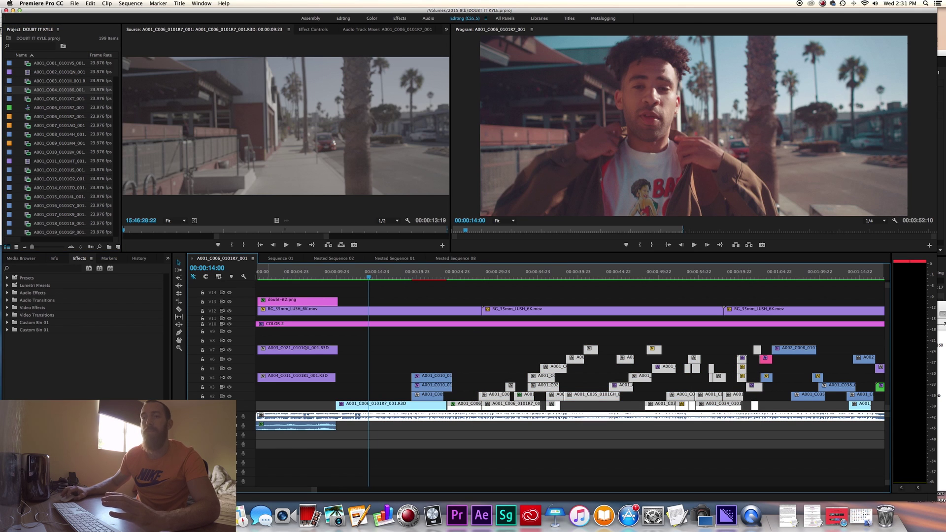
scroll(442, 379, "up", 2)
scroll(442, 380, "right", 2)
left_click(441, 379)
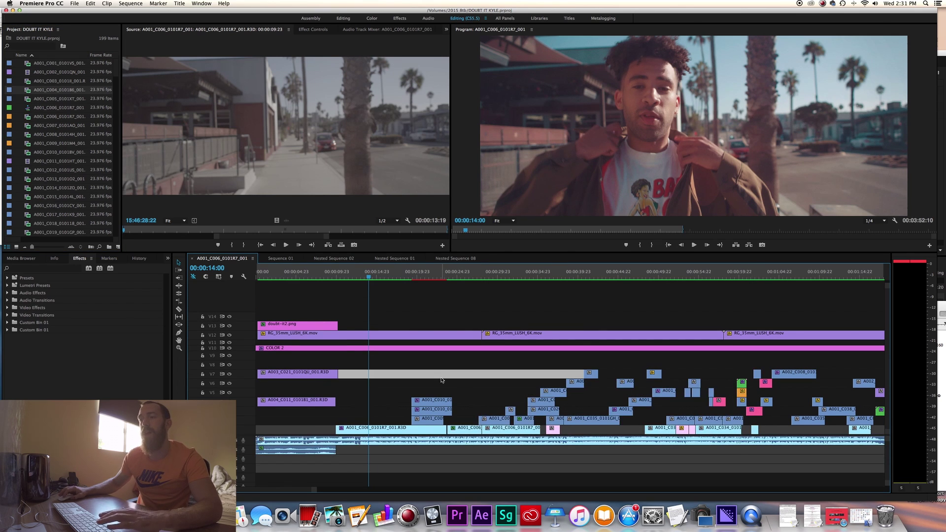
Examine the stacked A001_C010 clips with the playhead at 00:00:19:19
scroll(430, 383, "left", 2)
left_click(399, 276)
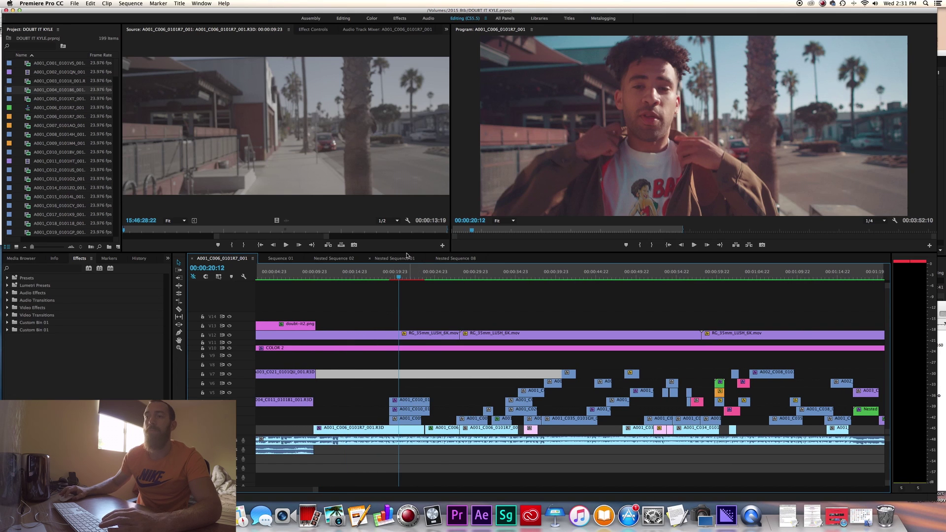
left_click(392, 276)
scroll(429, 404, "left", 2)
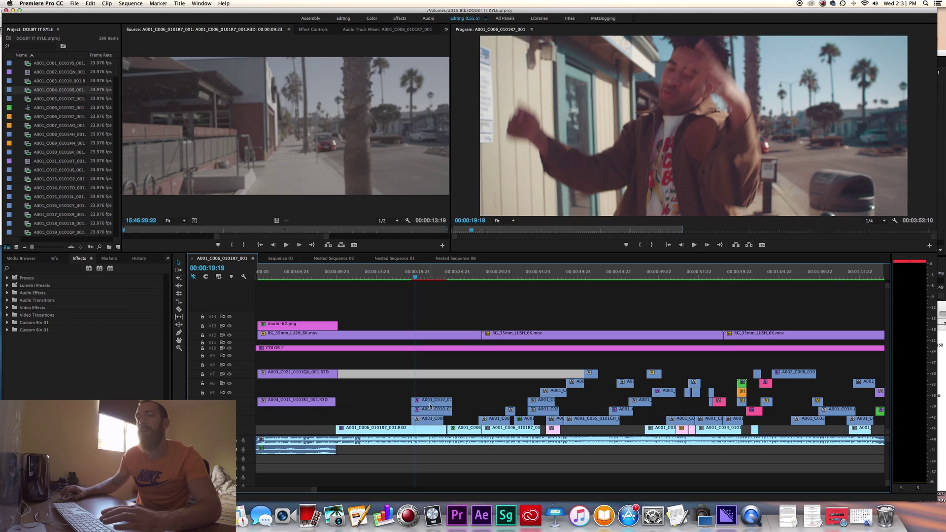
left_click_drag(433, 405, 433, 407)
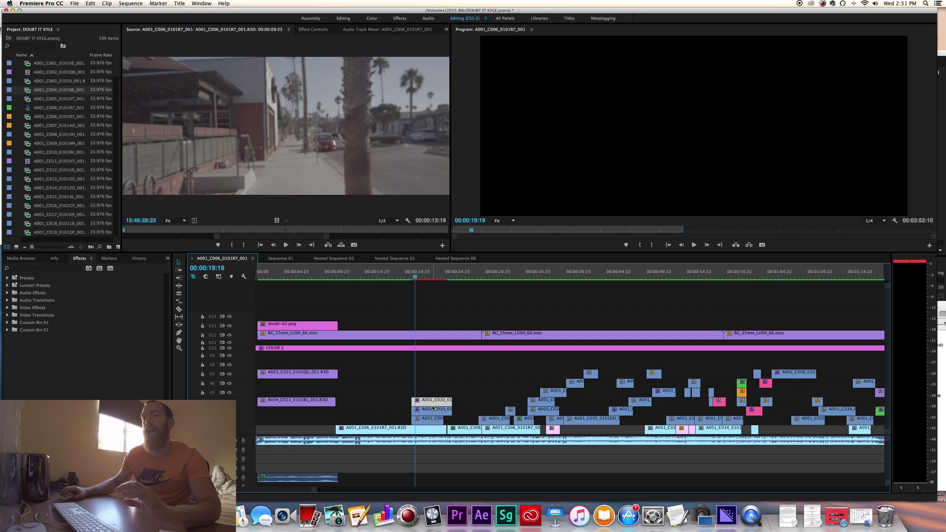
left_click(436, 384)
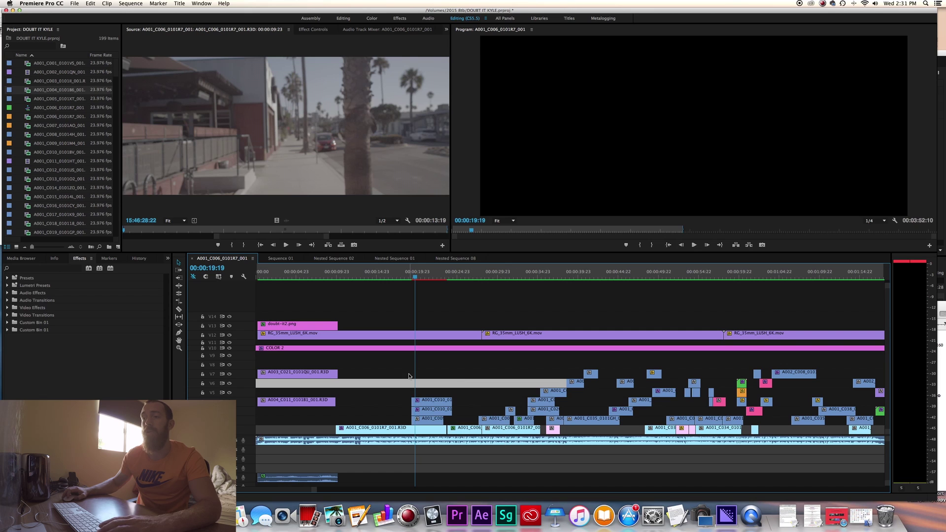
Review the performance shots at 00:00:25:03 and 00:00:29:06
key("Down")
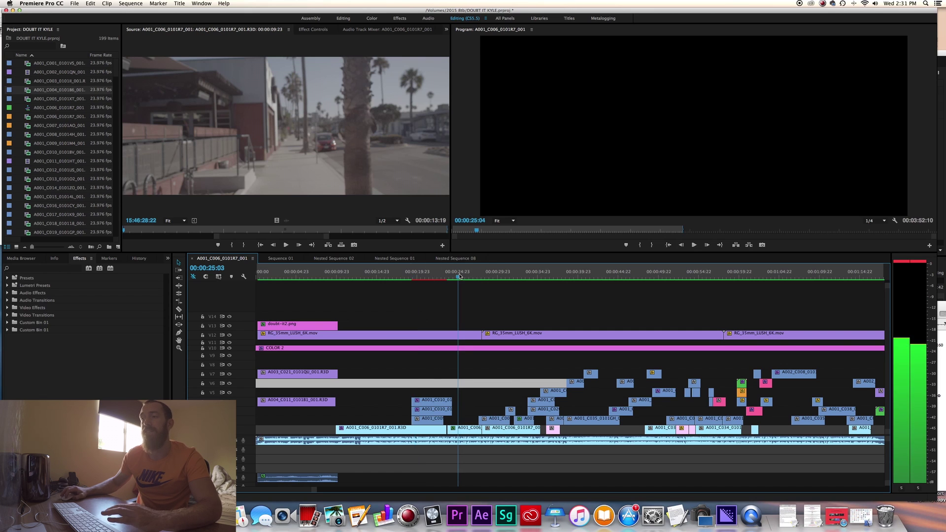
scroll(510, 383, "right", 3)
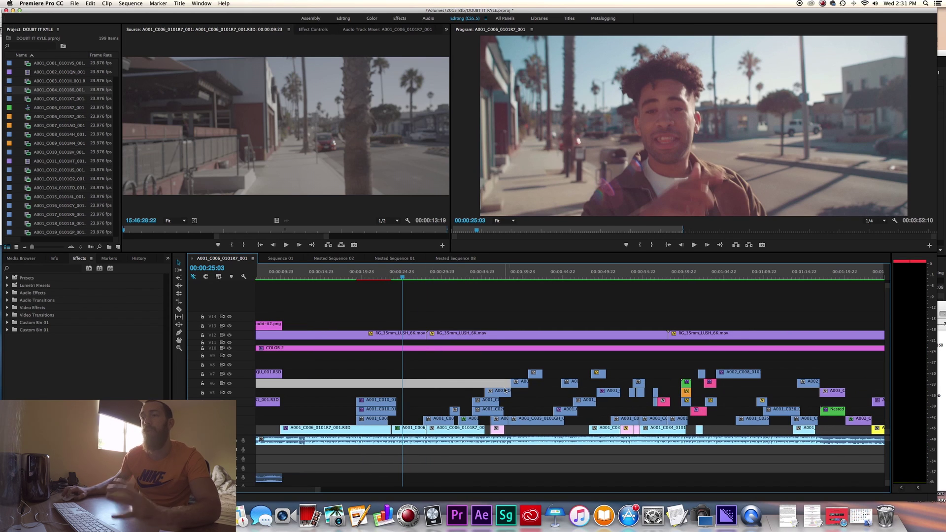
left_click(447, 376)
key("Down")
key("Down")
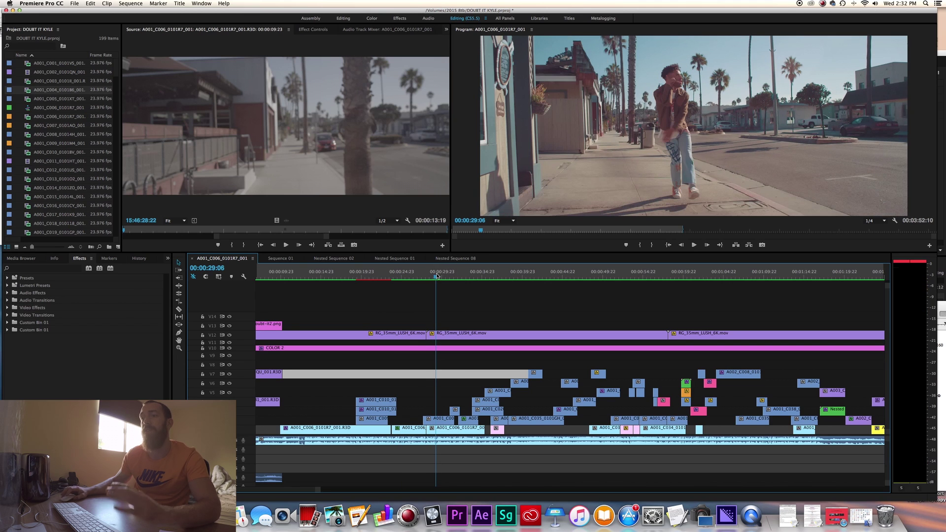
scroll(368, 341, "left", 3)
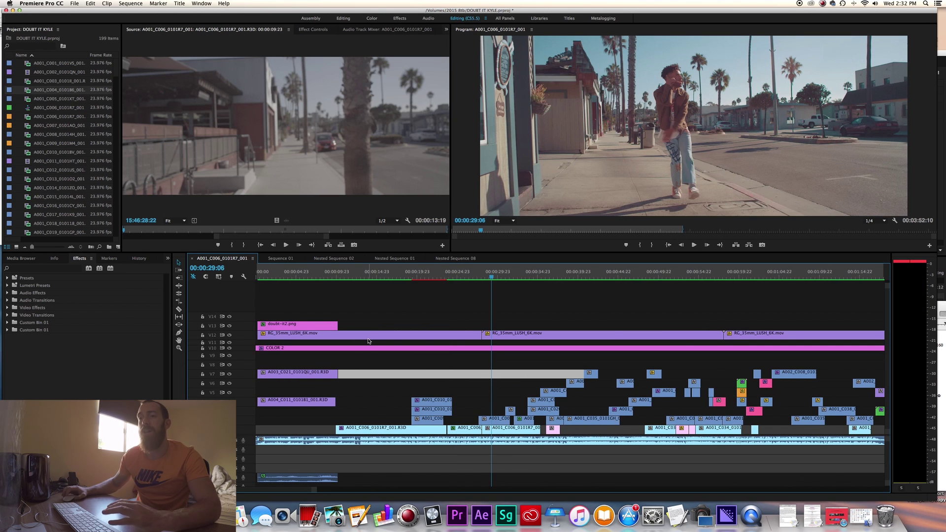
Select the opening A003_C021 clip and scrub through the title sequence up to 00:00:09:19
left_click(277, 277)
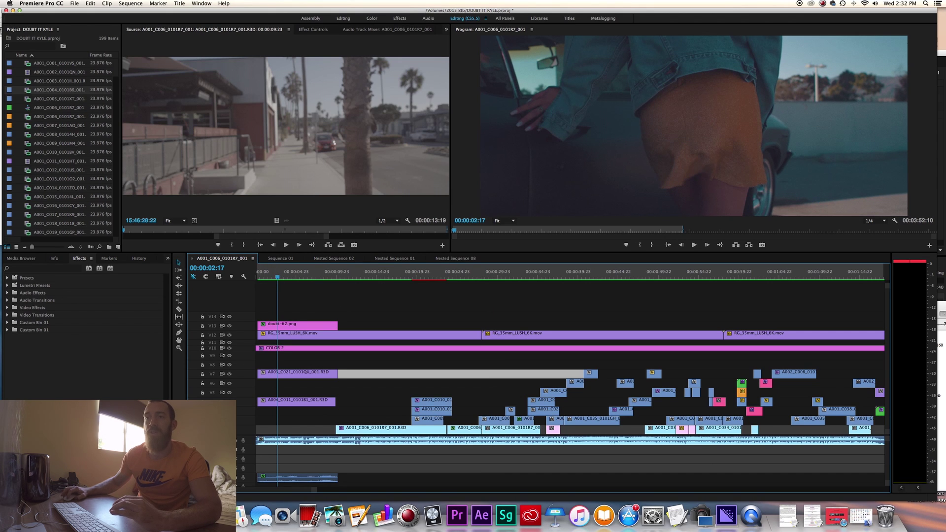
key("equal")
key("equal")
key("equal")
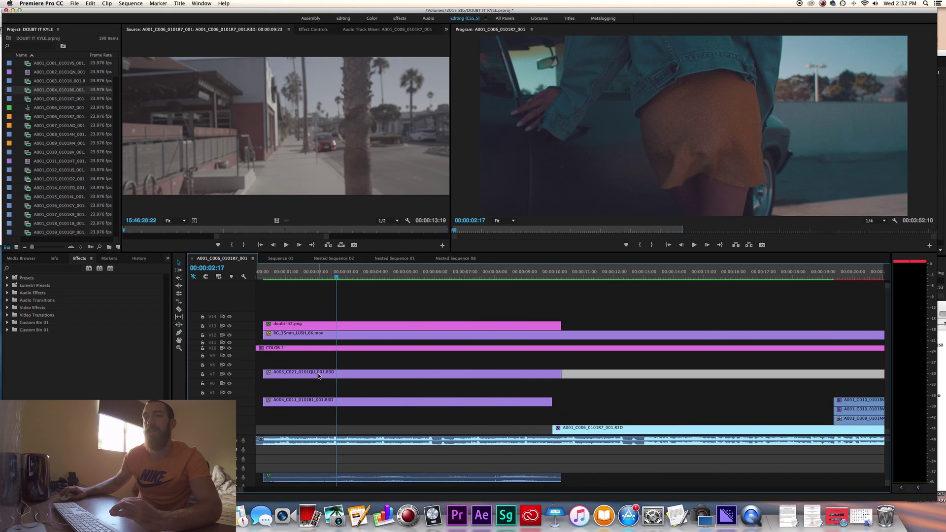
left_click(318, 375)
left_click(289, 275)
left_click_drag(291, 275, 550, 295)
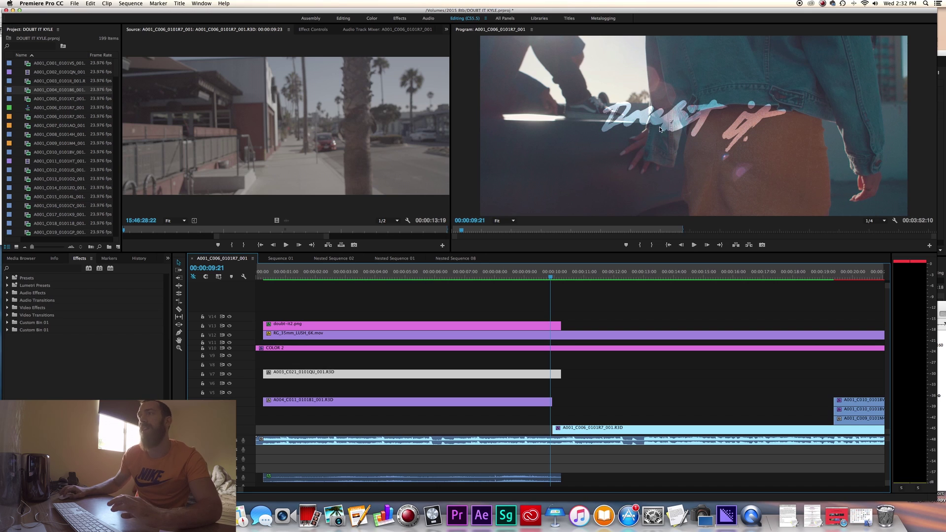
key("Left")
key("Left")
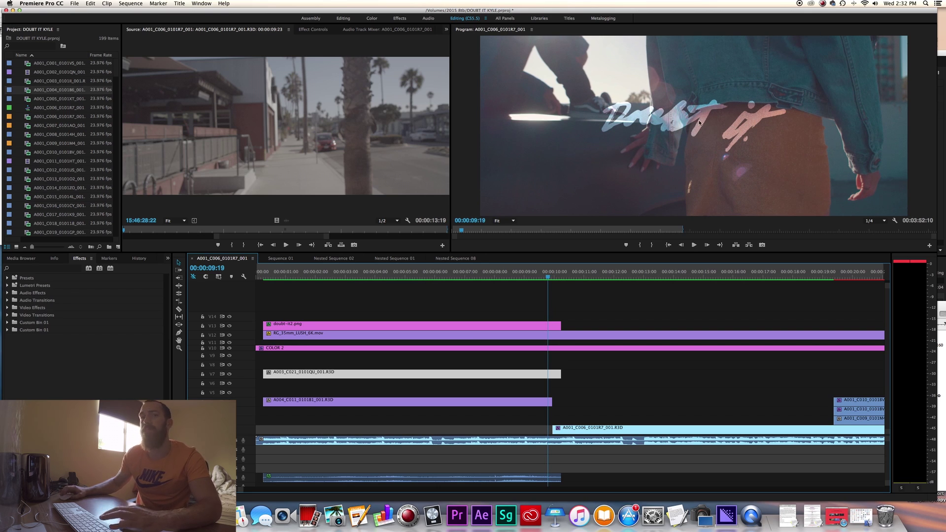
Return the playhead to 00:00:03:07 and load the title graphic doubt-it2.png for source preview
left_click(353, 274)
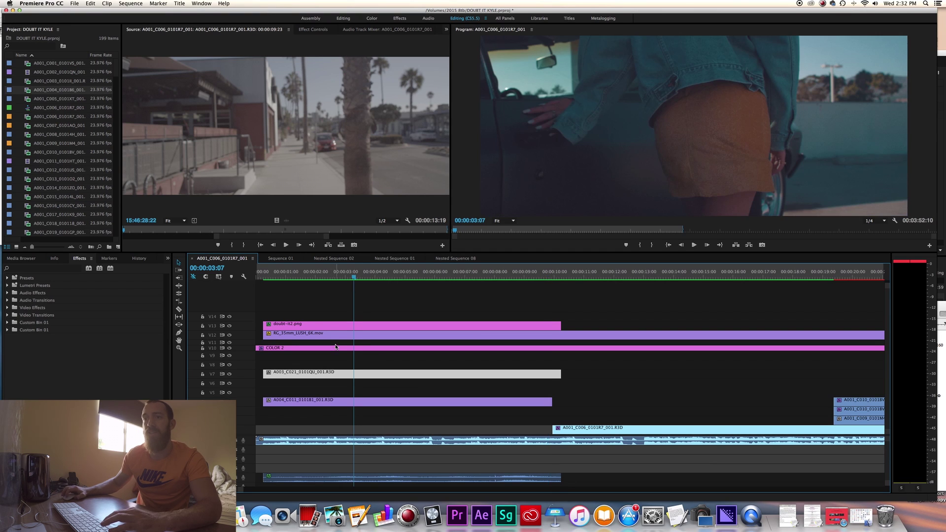
left_click(326, 323)
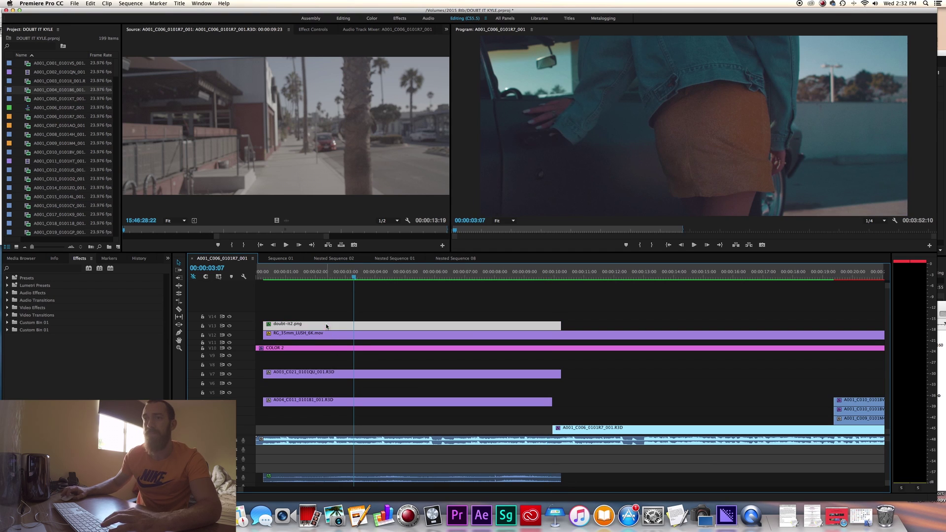
double_click(318, 328)
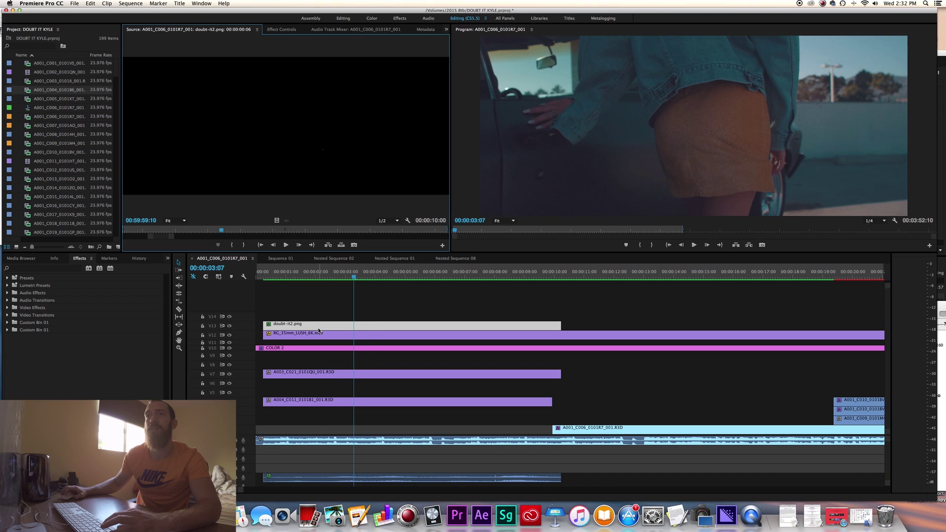
Examine the effect settings of the doubt-it2.png title and scrub its opacity animation up to 00:00:08:18
left_click(490, 274)
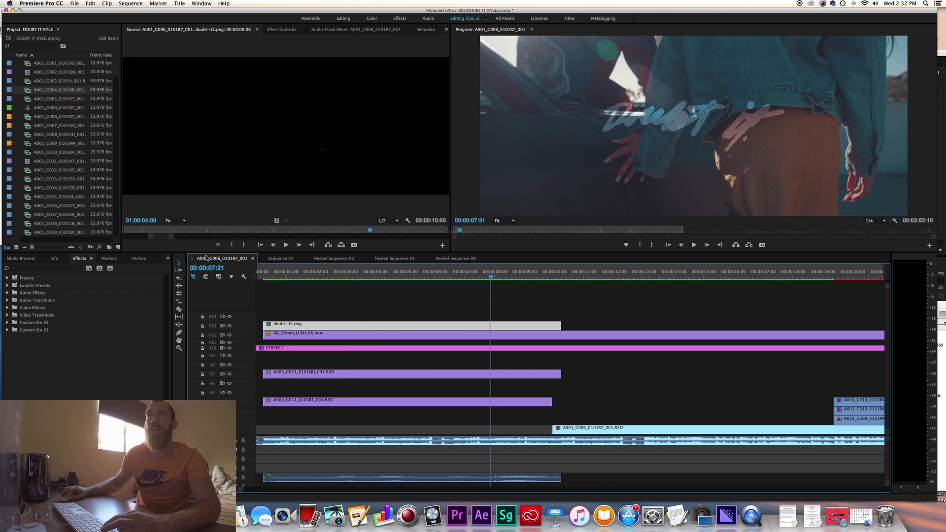
left_click(281, 29)
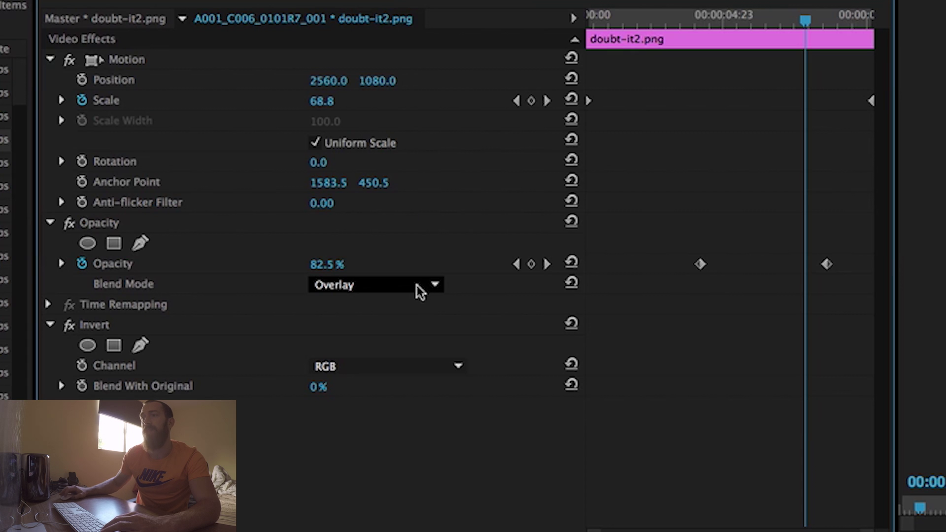
key("space")
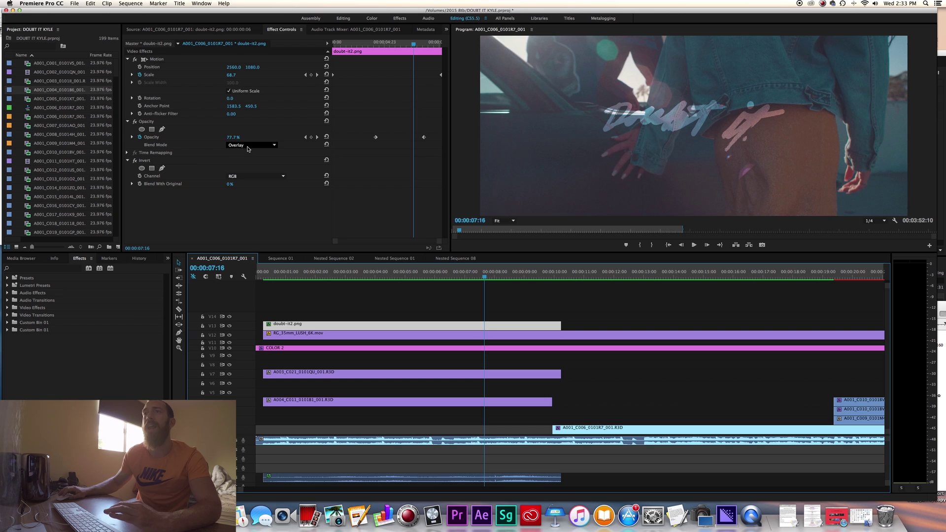
left_click_drag(381, 45, 397, 47)
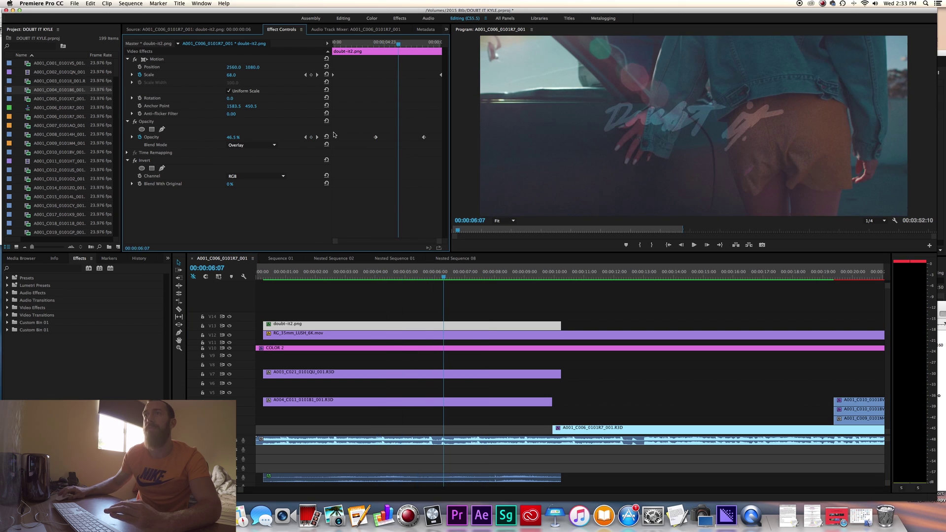
key("space")
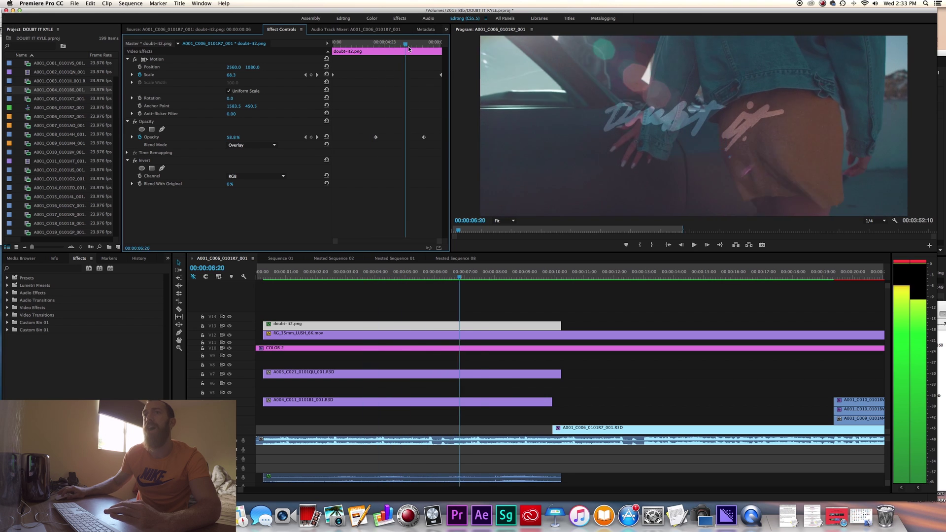
left_click_drag(424, 50, 425, 50)
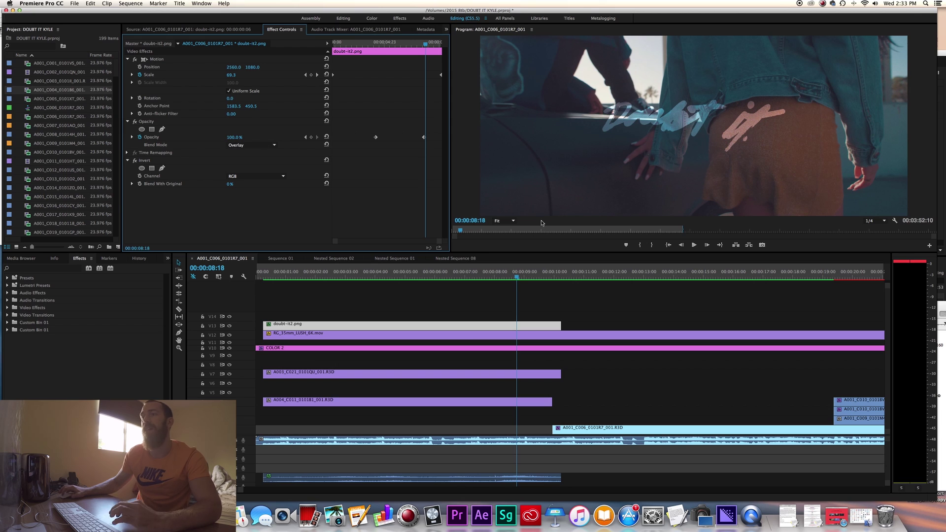
Try the Normal blend mode on the doubt-it2.png title, undo it, and place the playhead at 00:00:08:17
left_click(249, 145)
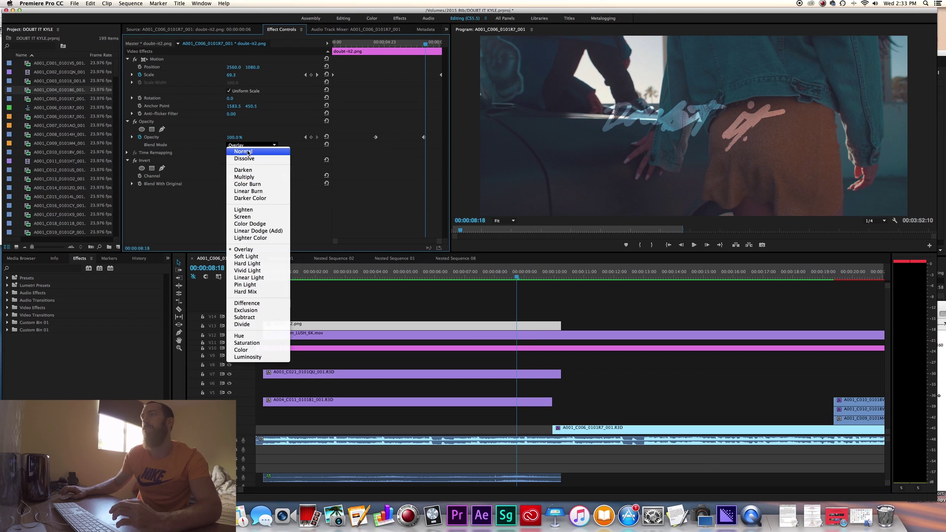
left_click(248, 152)
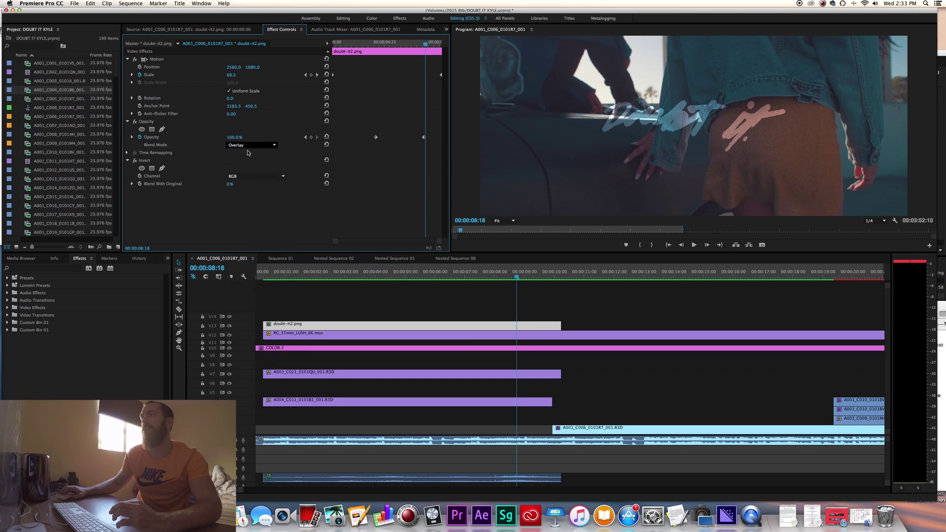
left_click(517, 278)
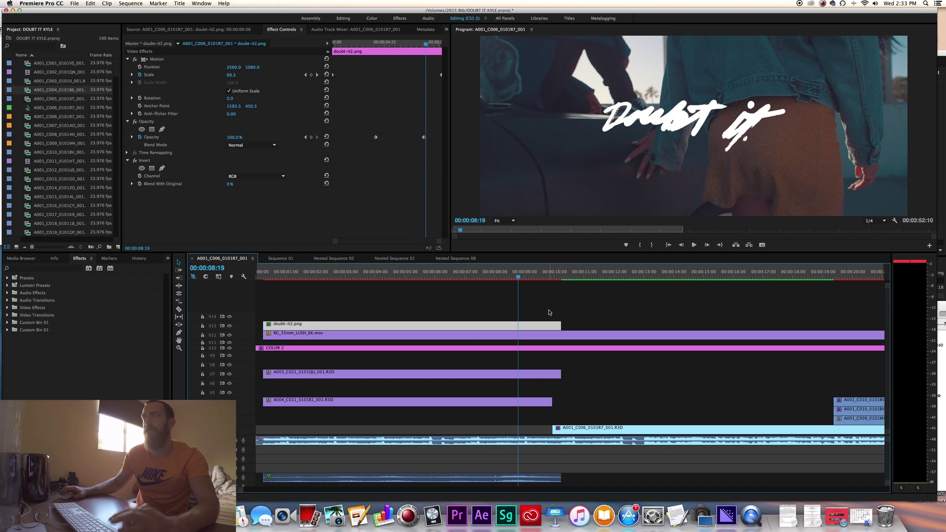
key("super+z")
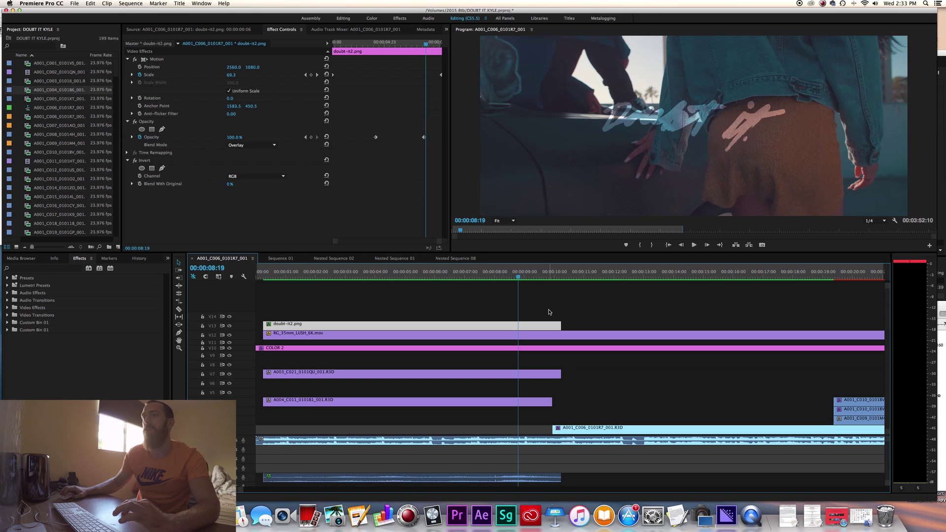
left_click(515, 277)
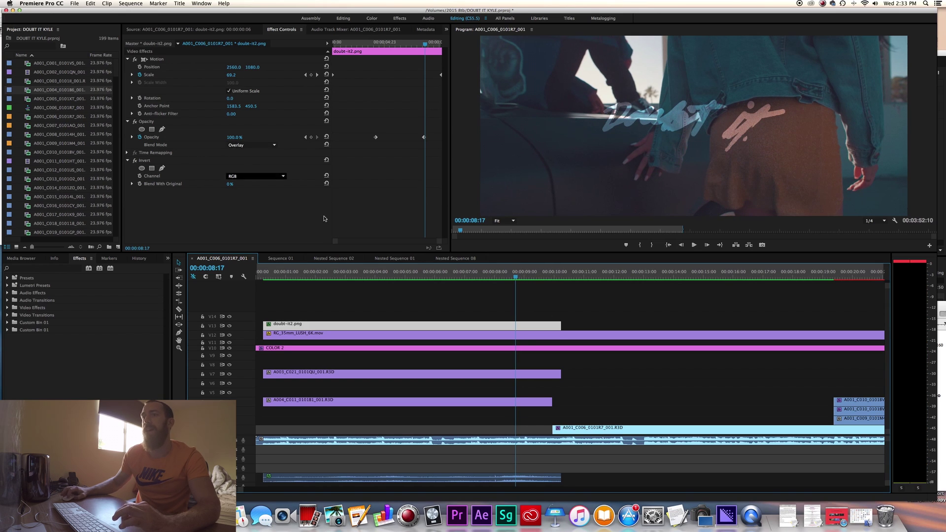
Review the title's end and the following performance shot at 00:00:16:09 within a wider stretch of the timeline
left_click(466, 276)
key("space")
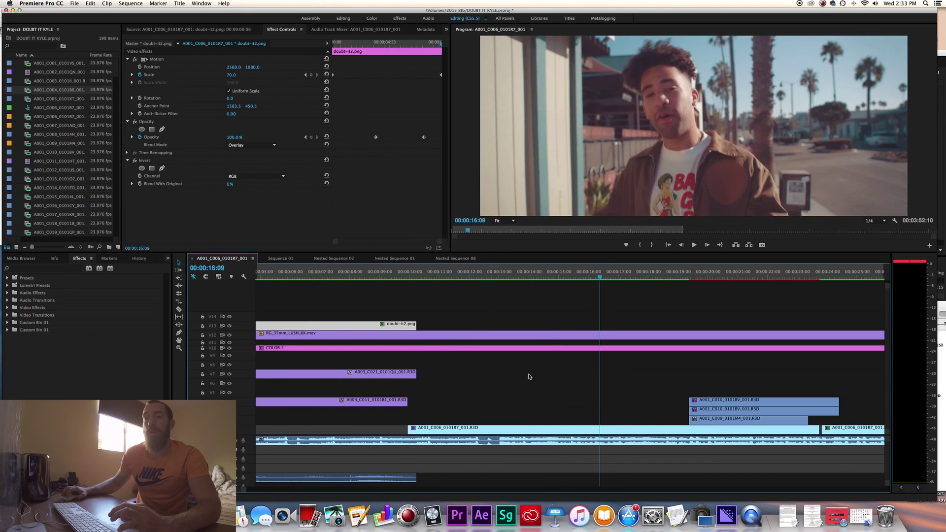
key("minus")
key("minus")
key("minus")
key("minus")
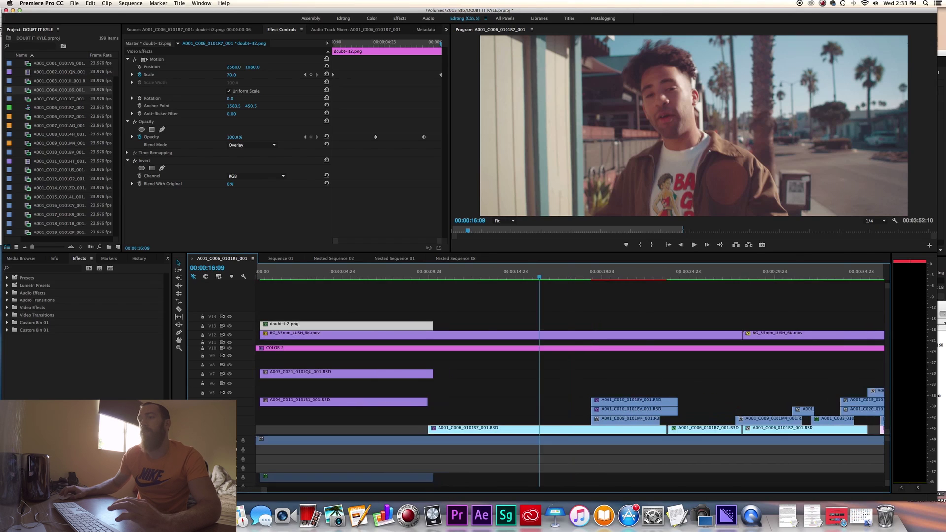
scroll(581, 384, "down", 2)
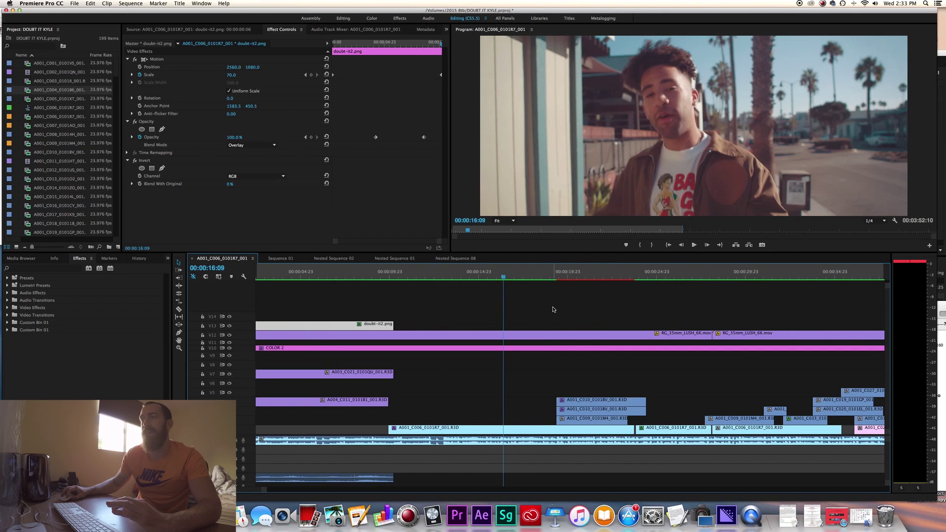
Scrub back to 00:00:11:07, raise the system volume, and select the A001_C006 clip that follows the title
left_click(539, 274)
left_click_drag(538, 274, 414, 275)
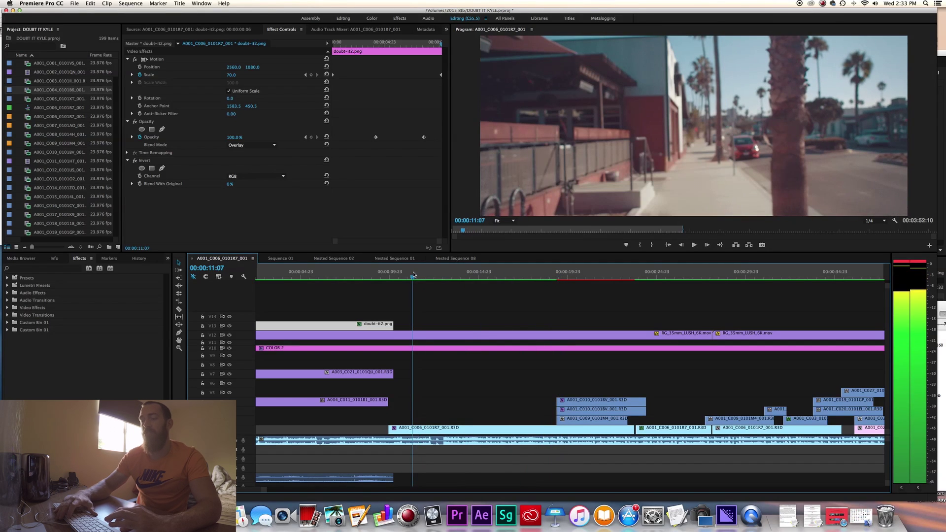
key("XF86AudioRaiseVolume")
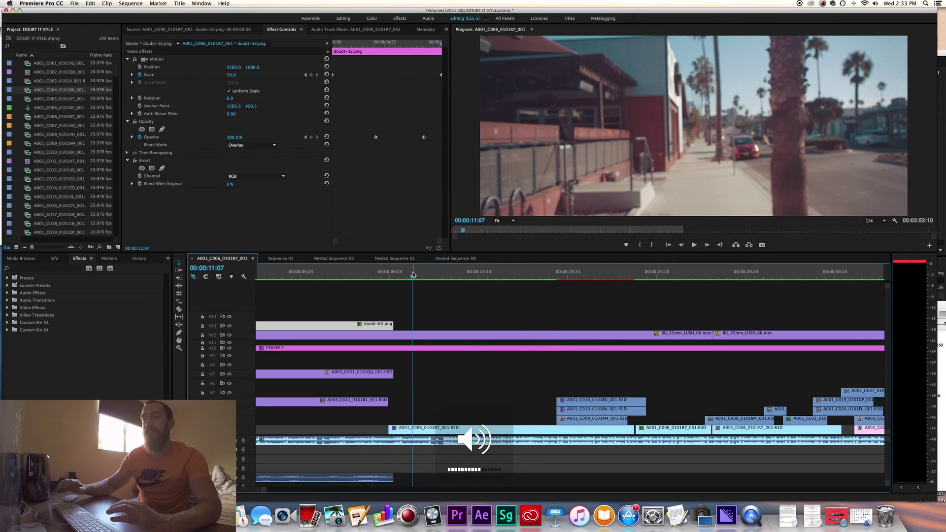
left_click(392, 428)
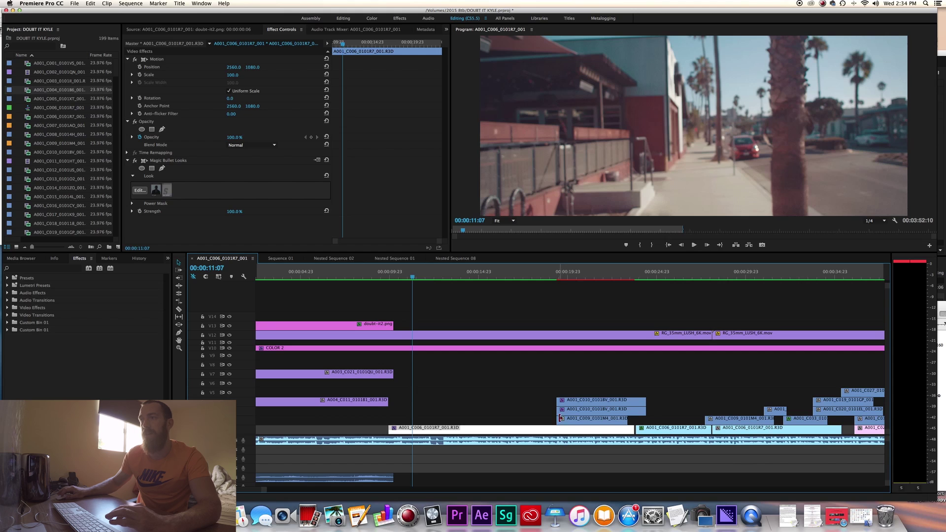
Inspect the cut at 00:00:19:09 where the stacked A001_C010 clips begin, up close and within the wider timeline
key("Down")
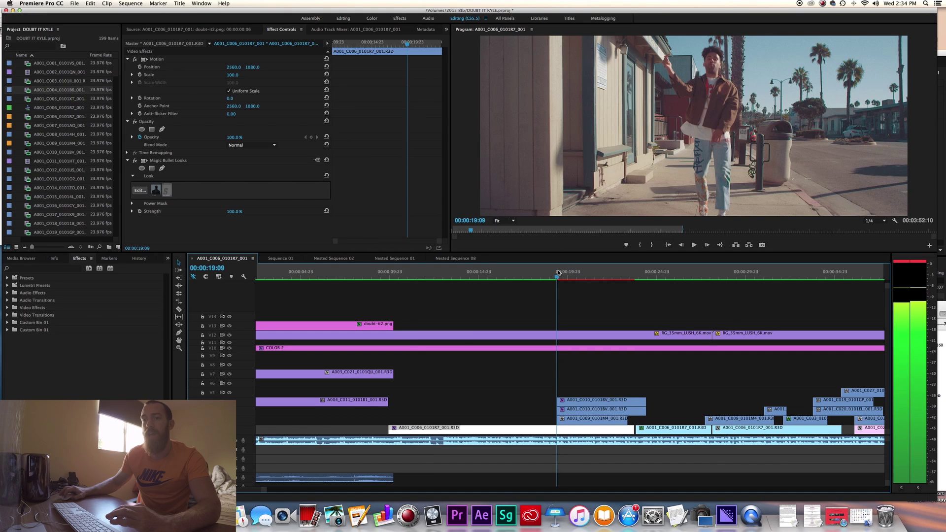
key("equal")
key("equal")
key("equal")
key("equal")
key("equal")
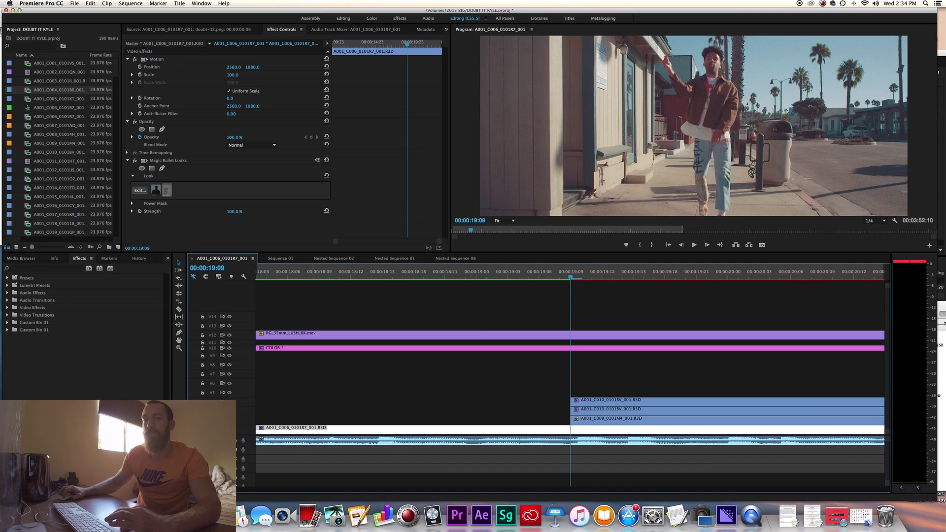
key("minus")
key("minus")
key("minus")
key("minus")
key("minus")
key("minus")
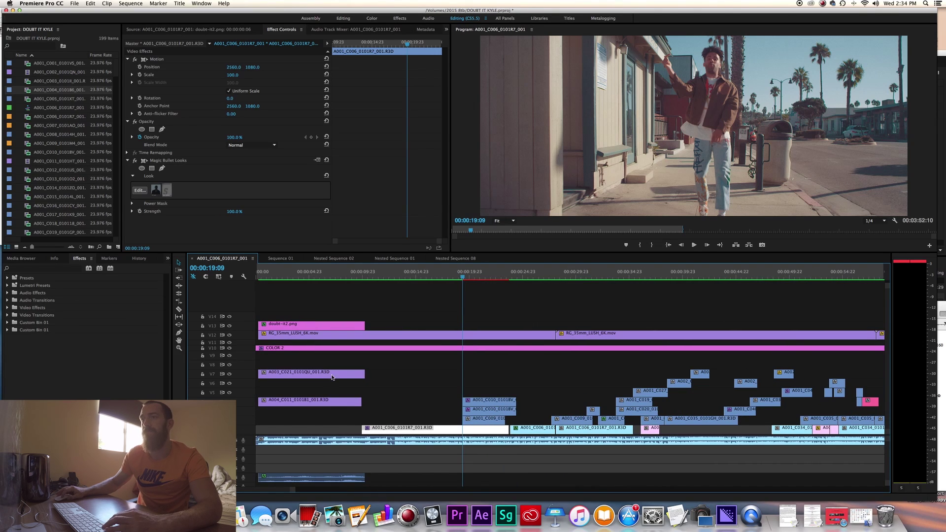
Play the transition into the stacked A001_C010 clips up to 00:00:20:10 and return the playhead to 00:00:18:18
left_click(434, 272)
key("space")
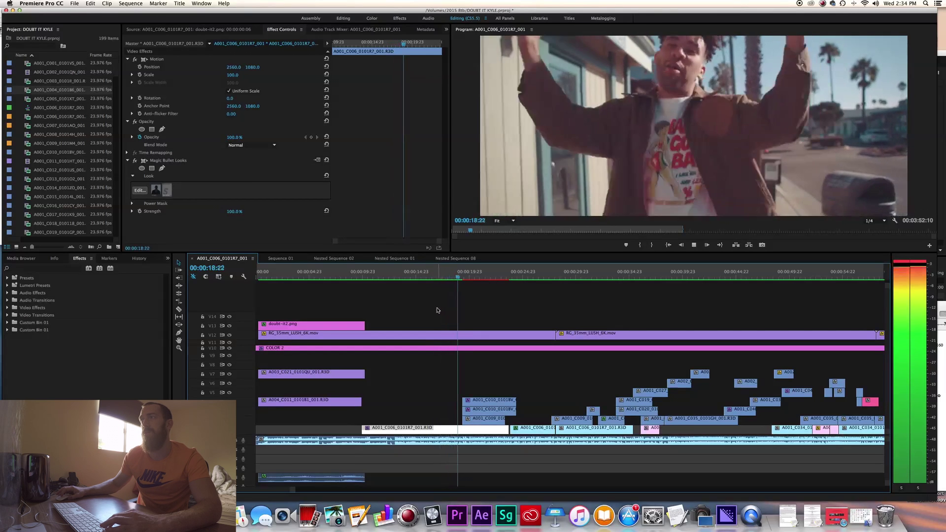
key("space")
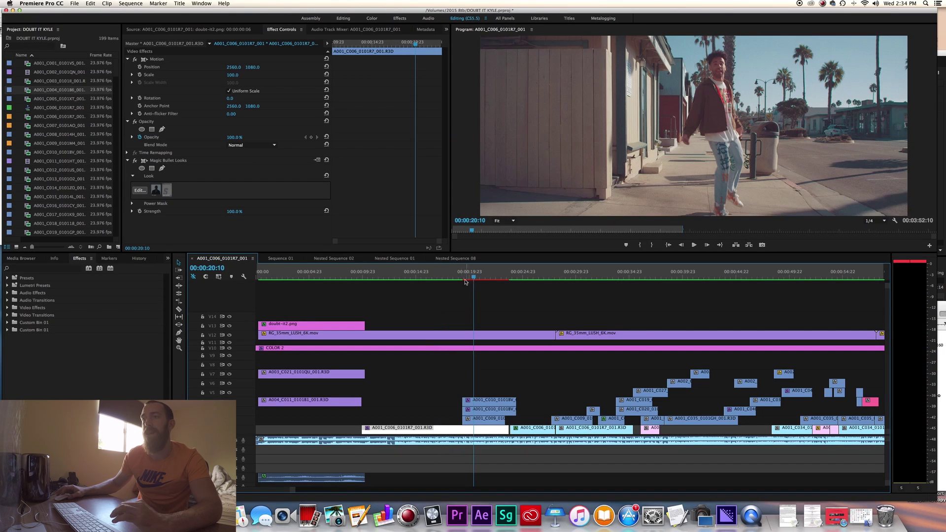
left_click(457, 279)
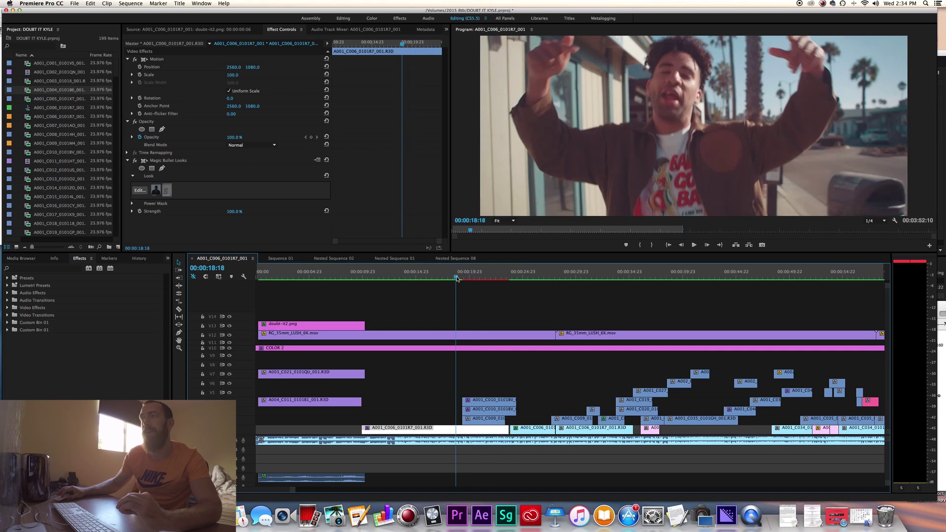
Move the playhead to the performance shot at 00:00:25:17 and save the project
left_click(531, 279)
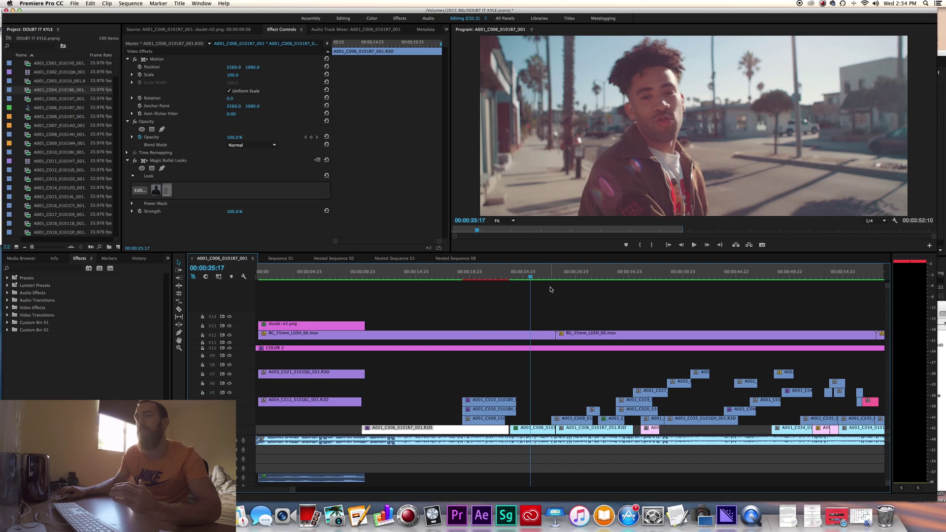
key("cmd+s")
key("super+s")
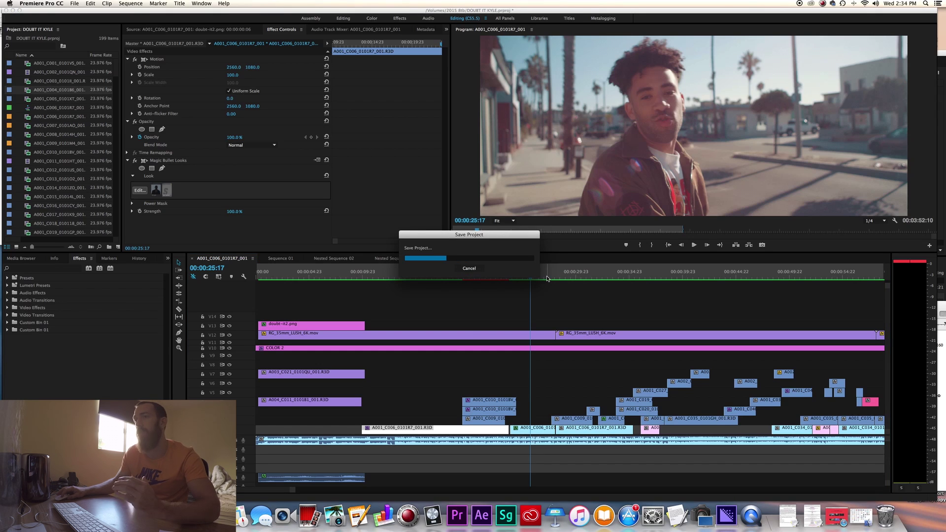
Scrub through the driving and parked-car shots from 00:00:32:18 to 00:00:35:15
scroll(546, 279, "right", 1)
left_click(564, 276)
key("space")
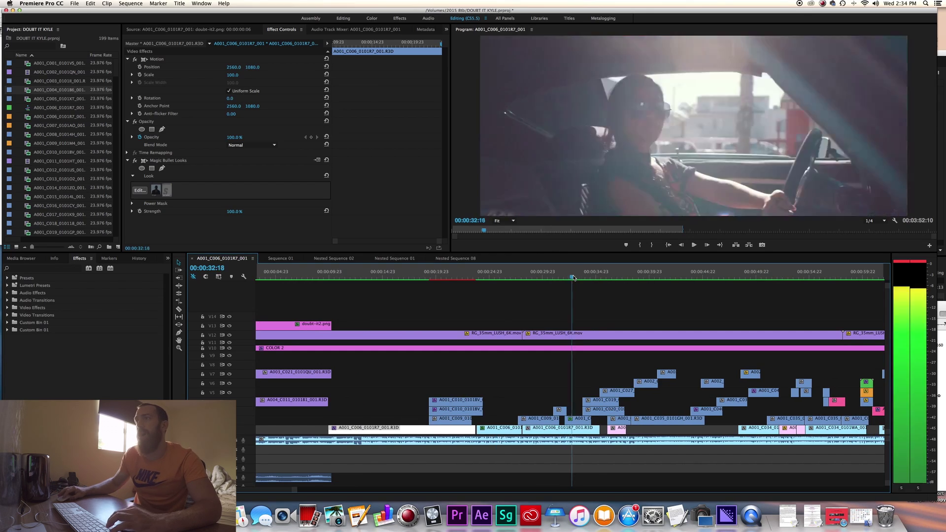
left_click_drag(584, 278, 606, 281)
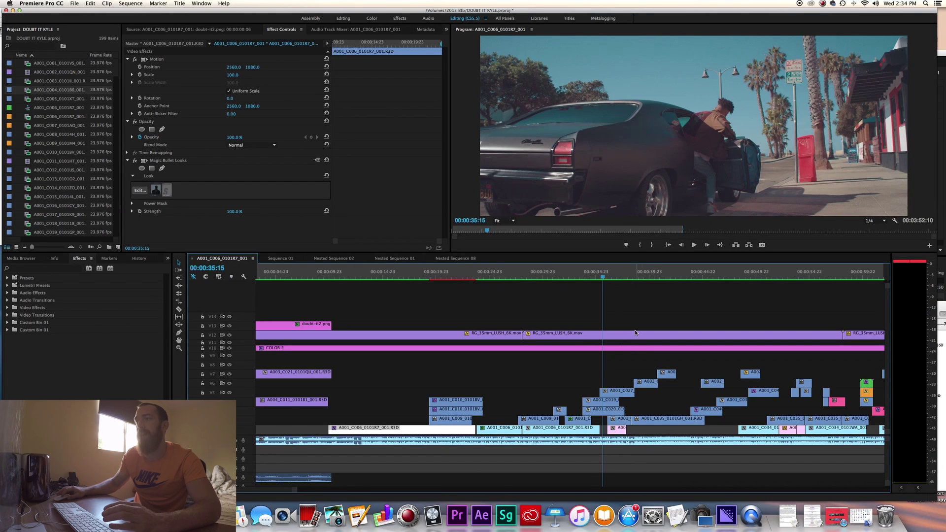
Play the car performance shots up to 00:00:41:02 and select the empty gap between the short V7 clips
left_click(619, 277)
key("space")
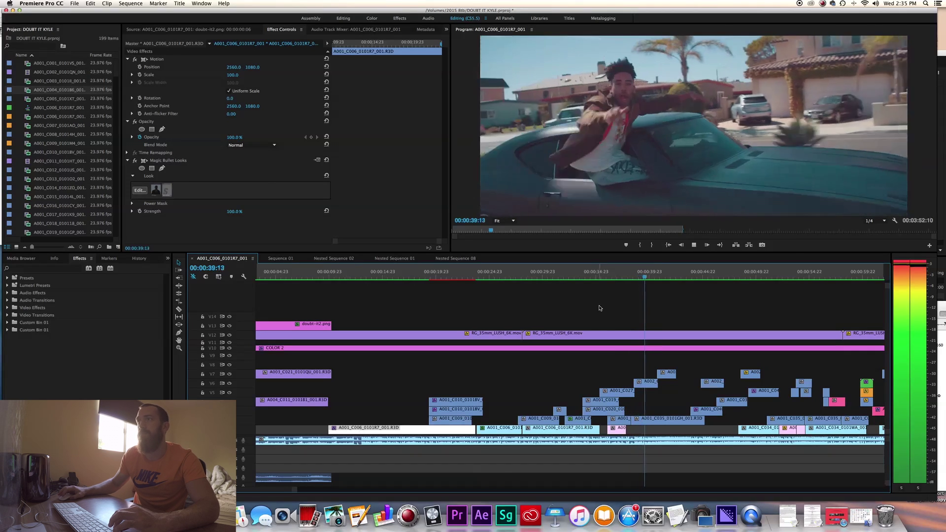
key("space")
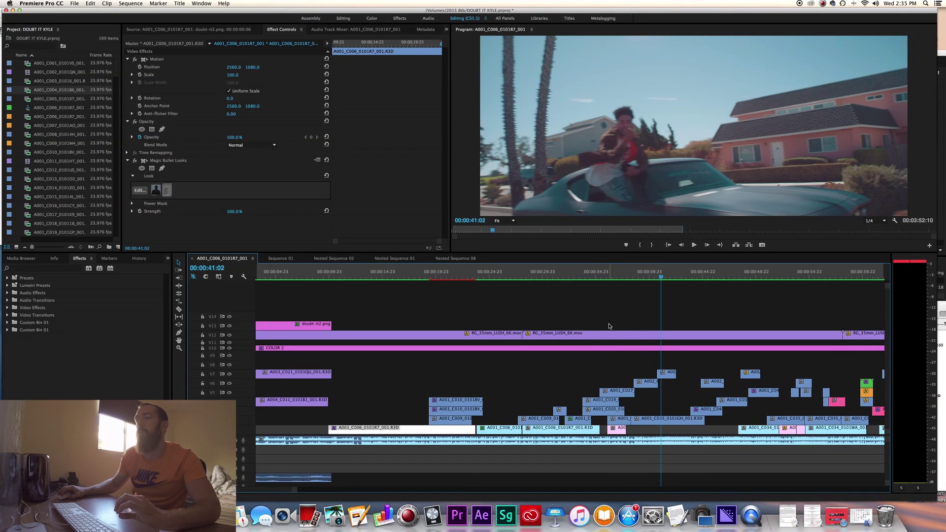
left_click(691, 375)
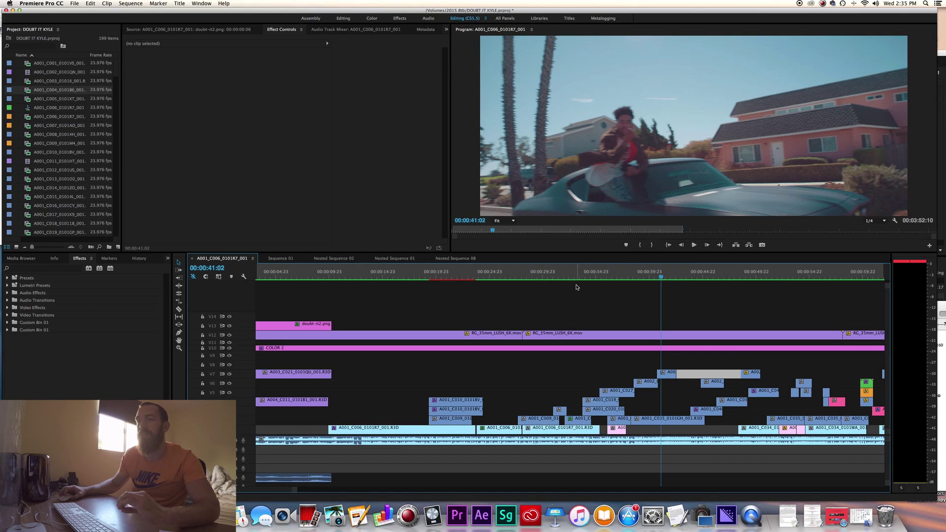
Revisit the performance shot at 00:00:18:16, then scrub ahead to the driving shot at 00:00:51:21
left_click(421, 272)
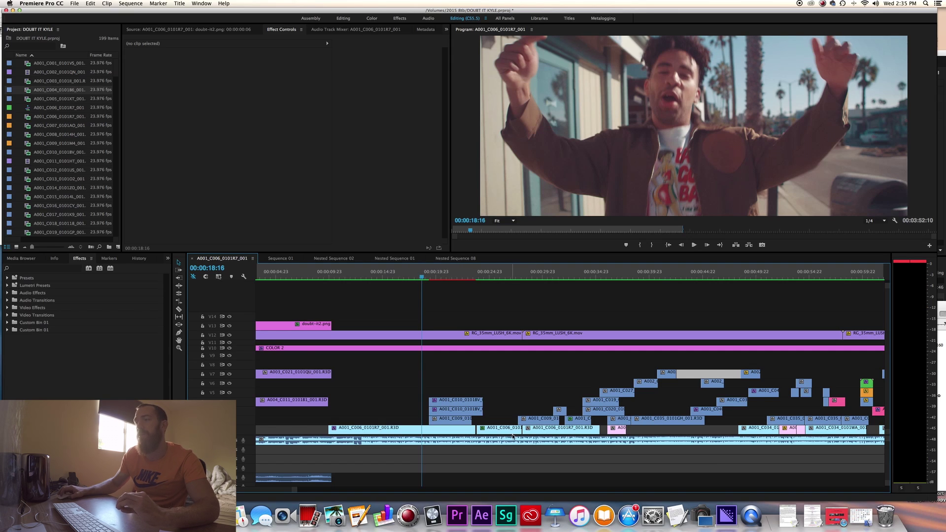
scroll(720, 386, "down", 5)
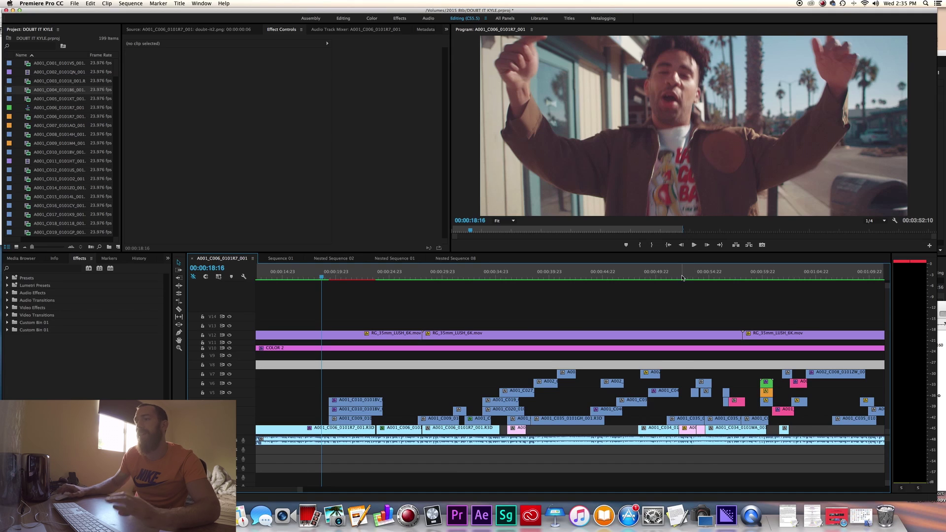
left_click_drag(665, 279, 677, 277)
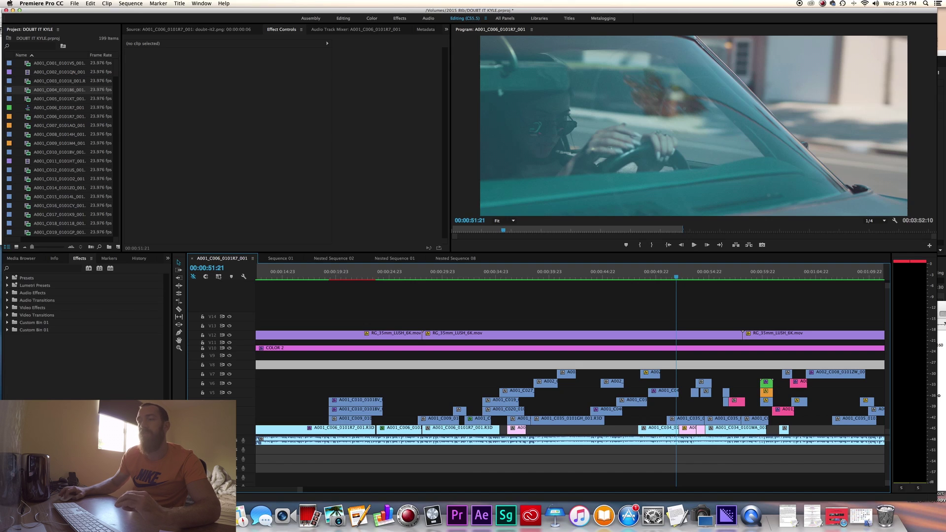
Examine the layered clips after 00:00:51:21 and select the V6 gap between the A002_C006 clip and the nested sequence
key("equal")
key("equal")
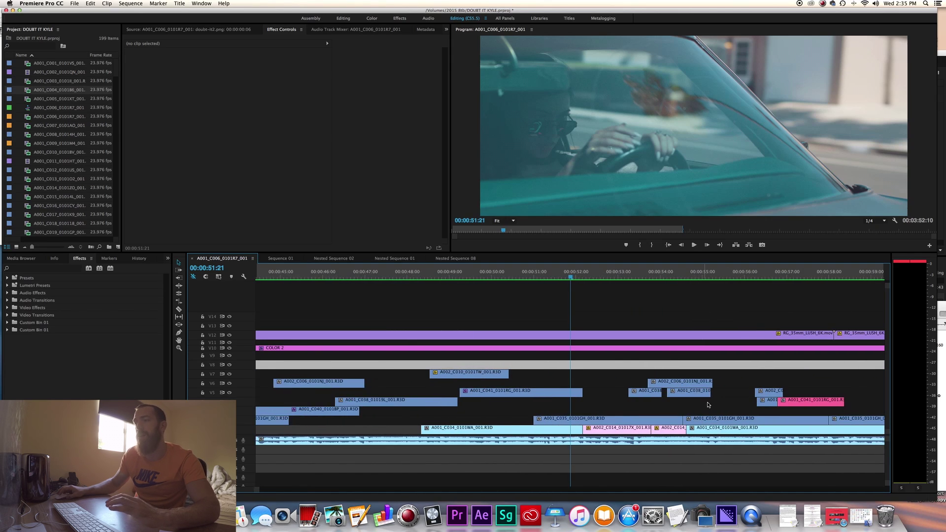
scroll(705, 404, "down", 5)
left_click(660, 384)
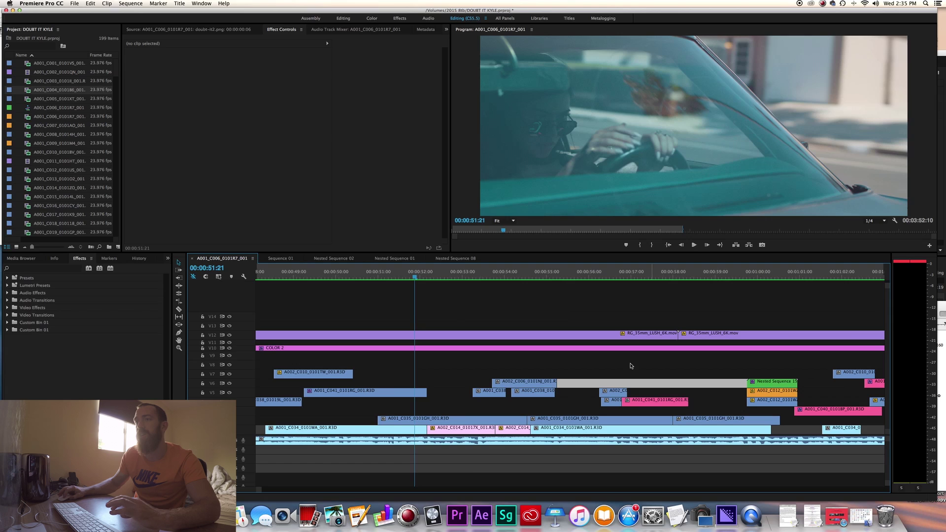
Scrub ahead from the performance shot at 00:00:53:14 and play the driving and performance shots up to 00:01:10:11
left_click(487, 275)
scroll(552, 400, "down", 2)
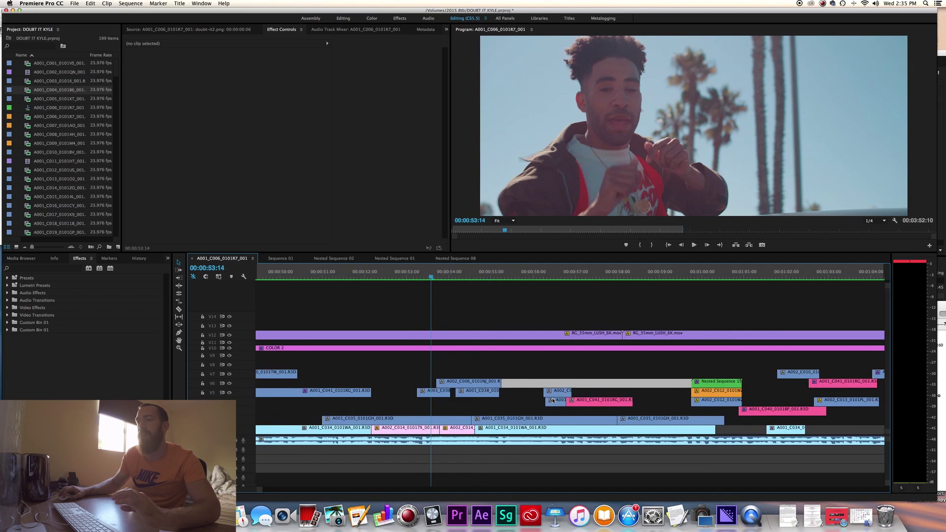
scroll(595, 392, "down", 2)
left_click_drag(551, 276, 622, 279)
scroll(623, 411, "down", 4)
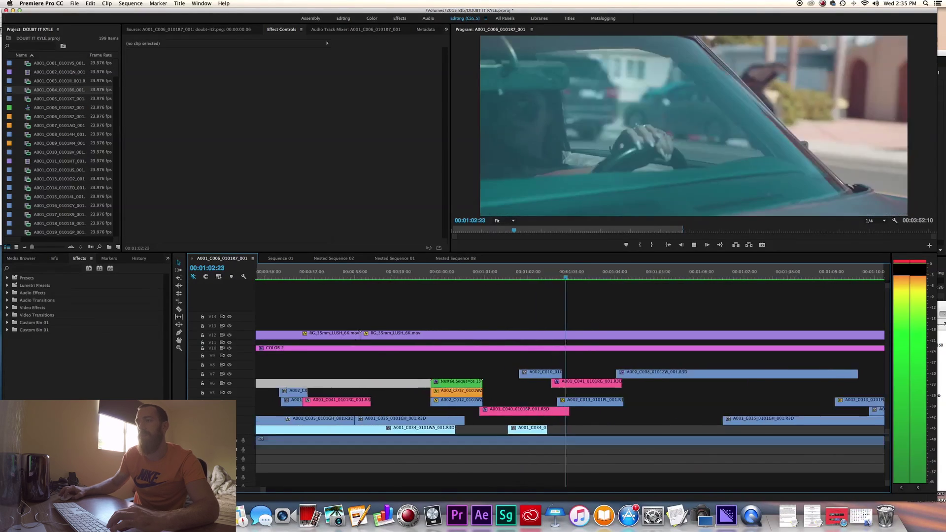
key("minus")
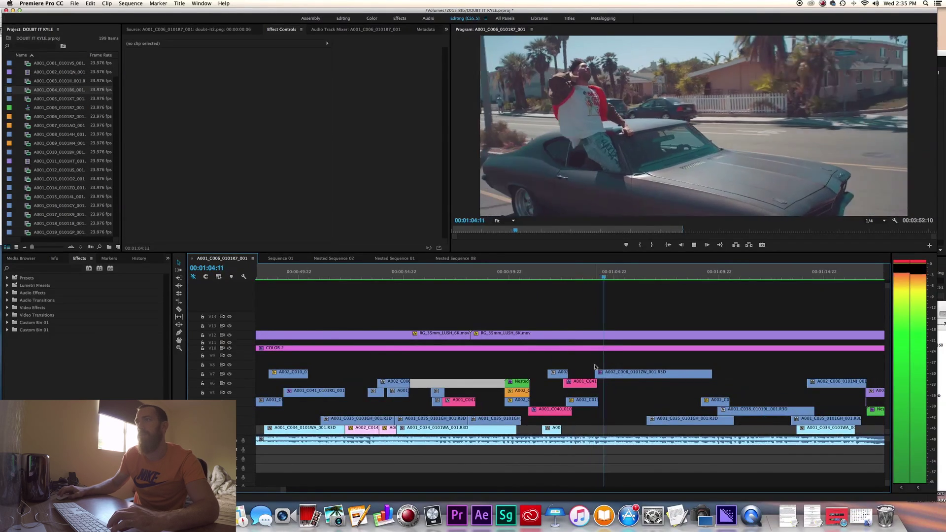
key("minus")
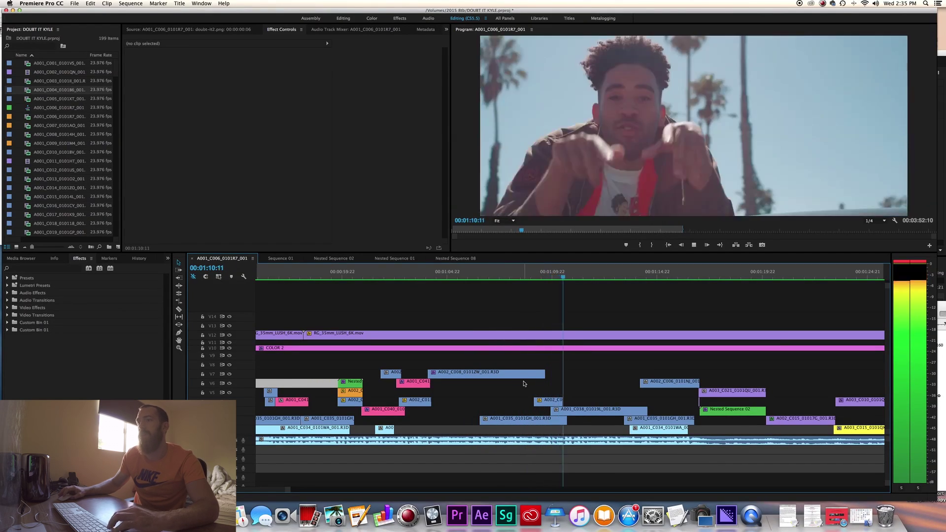
key("space")
Return to the start of the V7 car performance clip at 00:01:04:02 and replay it up to 00:01:09:08
left_click(516, 275)
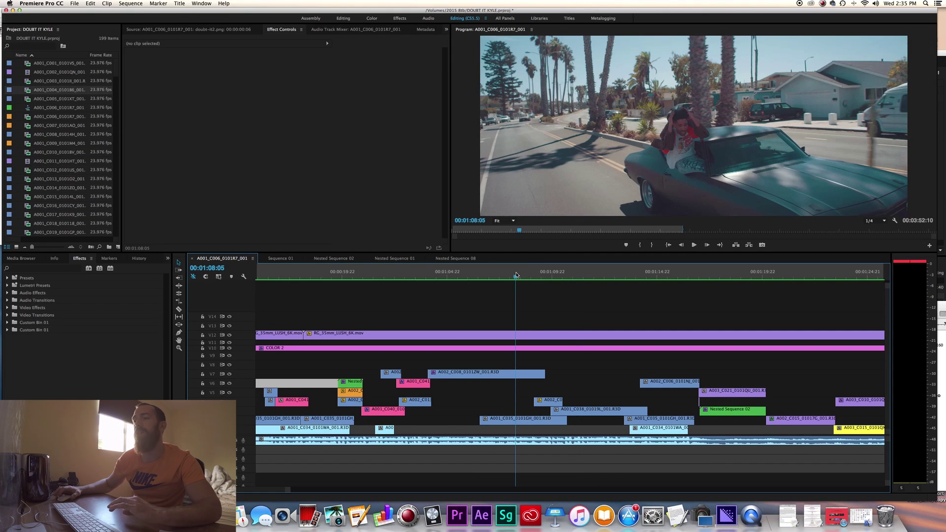
left_click(435, 275)
left_click_drag(433, 274, 429, 274)
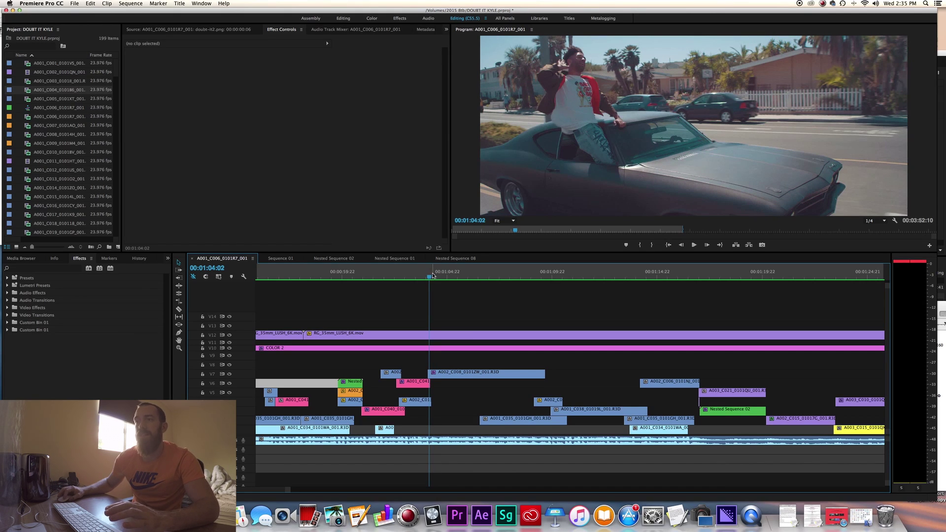
key("space")
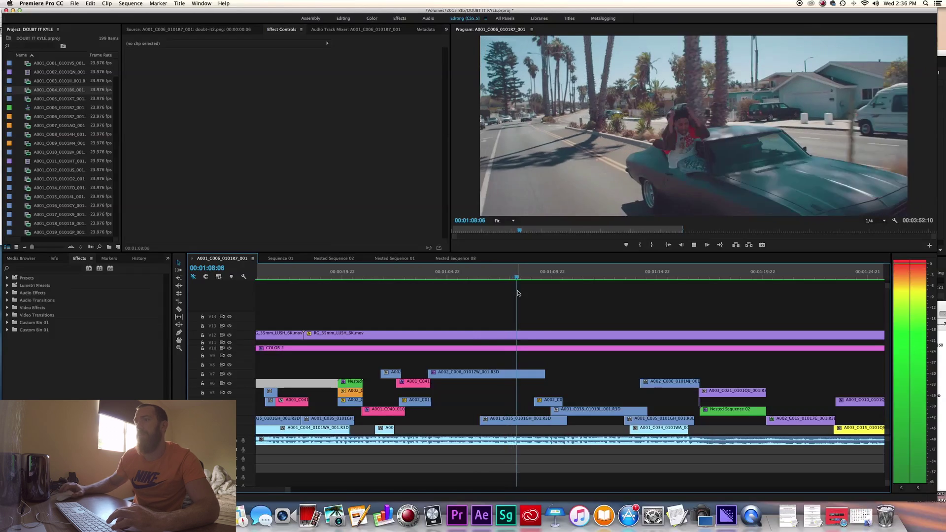
key("space")
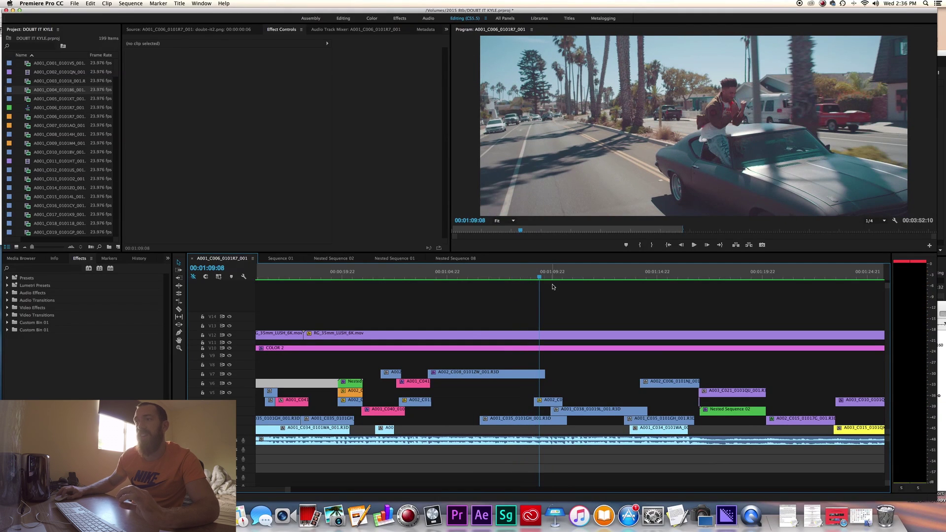
Scrub to the car grille shot at 00:01:09:17 and play the cut into the performance shot up to 00:01:12:15
mouse_move(541, 276)
left_mouse_down()
mouse_move(565, 278)
mouse_move(550, 280)
left_mouse_up()
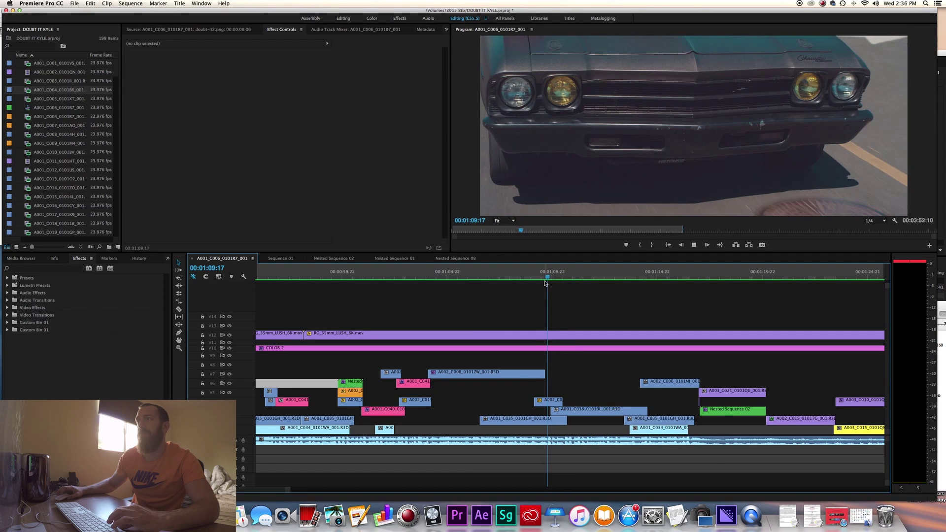
key("space")
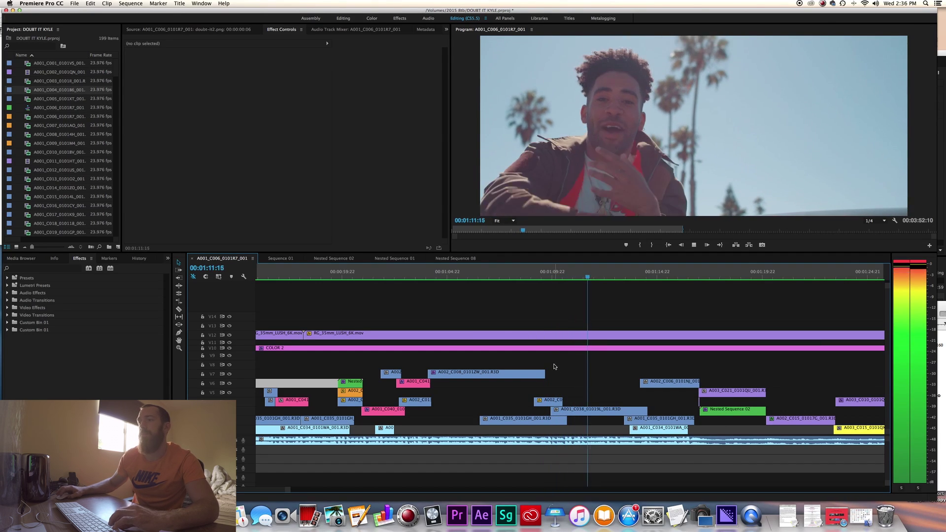
key("space")
Skip ahead past the basketball hoop shot at 00:02:13:19 and scrub to the court shot at 00:02:14:10
scroll(636, 408, "right", 3)
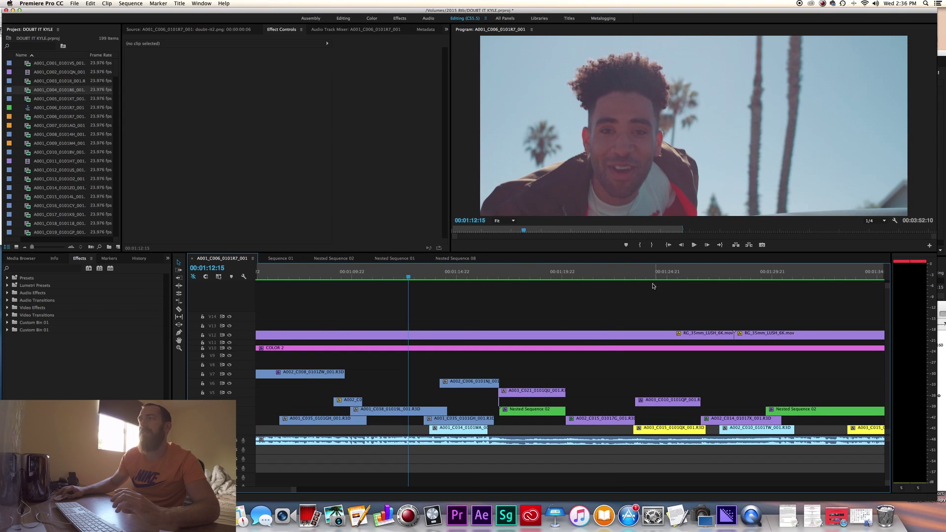
left_click(605, 277)
key("space")
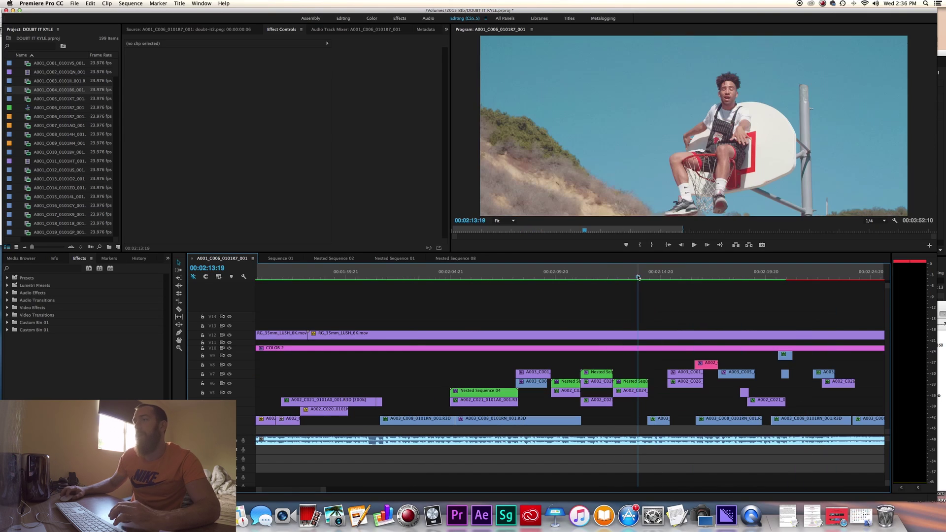
left_click_drag(656, 282, 651, 278)
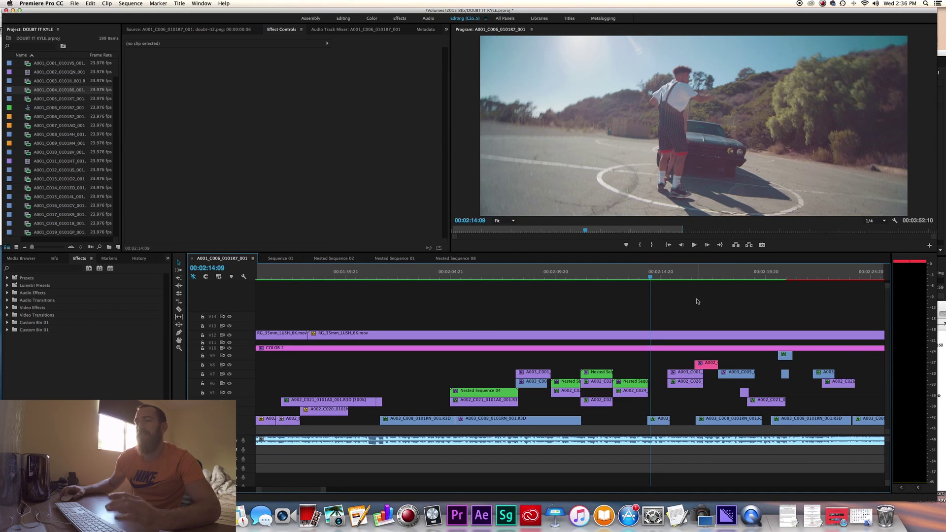
left_click_drag(660, 279, 651, 277)
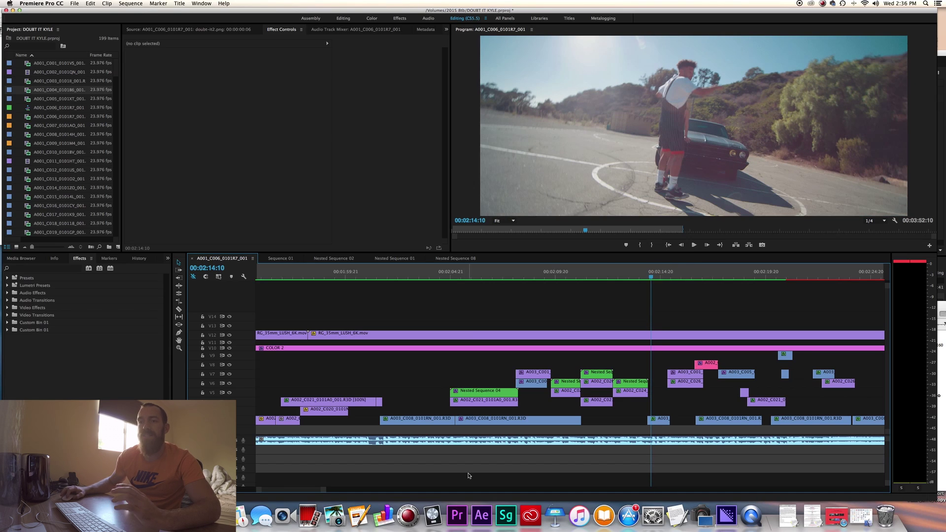
Select the A003_C008 clip at 00:02:14:10 and compare its first frames against its position and scale keyframes
mouse_move(259, 494)
left_mouse_down()
mouse_move(280, 488)
mouse_move(270, 489)
left_mouse_up()
left_click(600, 419)
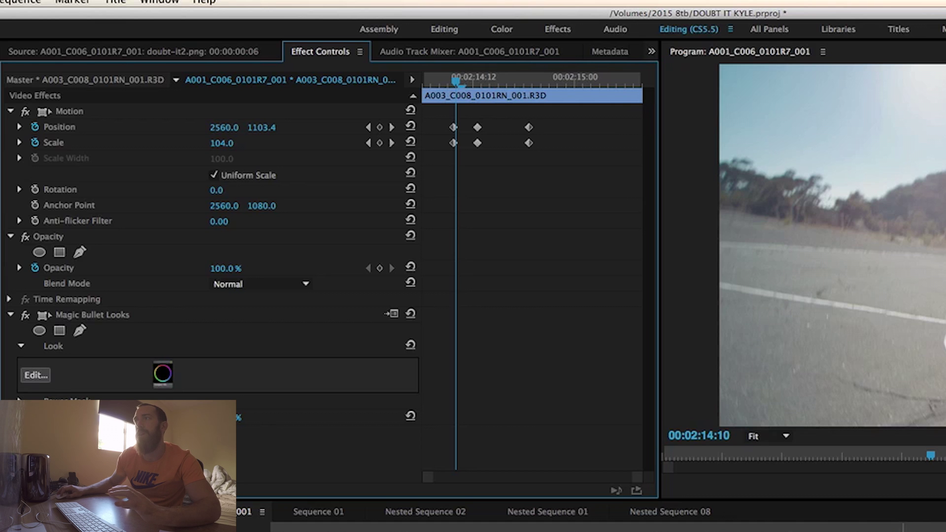
key("Right")
key("Right")
key("Left")
key("Left")
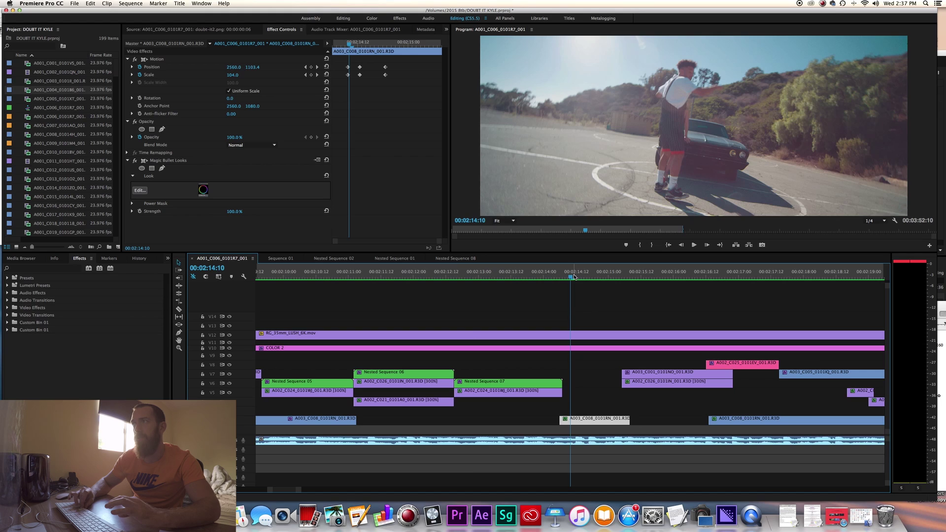
key("Right")
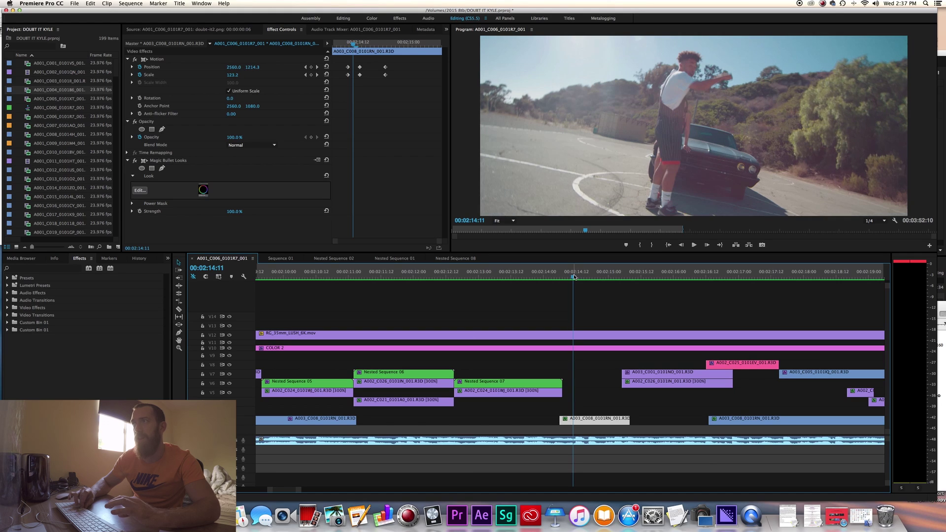
key("Left")
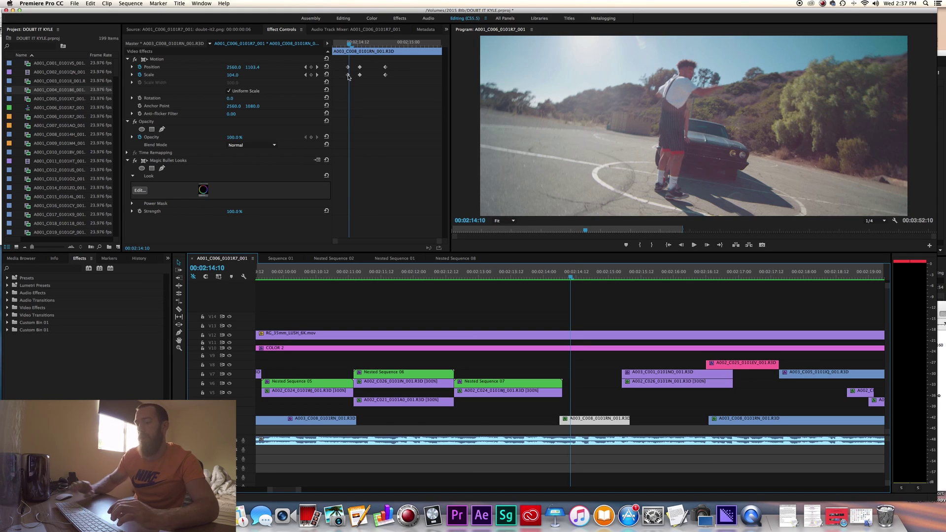
Step back and forth frame by frame through the court clip's zoom keyframes between 00:02:14:10 and 00:02:14:22
key("Right")
key("Right")
key("Right")
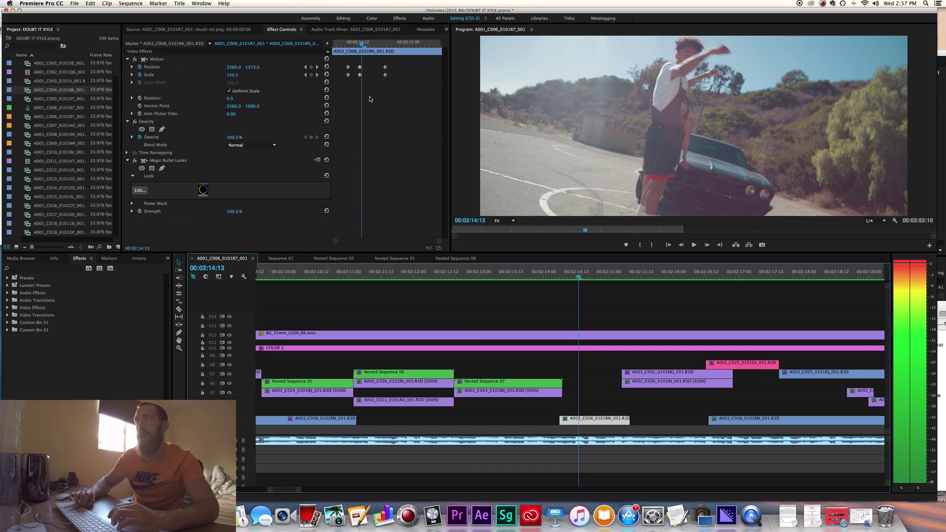
key("Right")
key("Right")
key("Right")
key("Right")
key("Right")
key("Right")
key("Right")
key("Right")
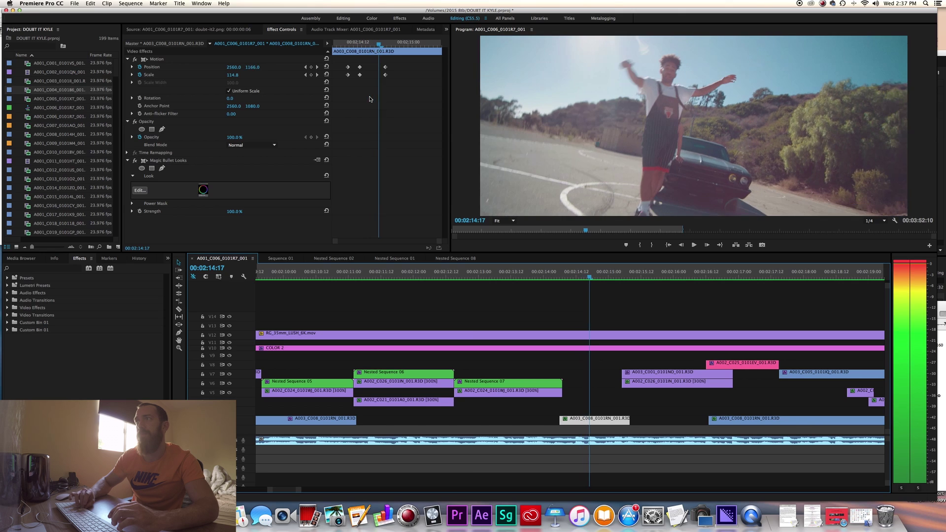
key("Left")
key("Left")
key("Left")
key("Left")
key("Left")
key("Left")
key("Left")
key("Left")
key("Left")
key("Left")
key("Left")
key("Left")
key("Left")
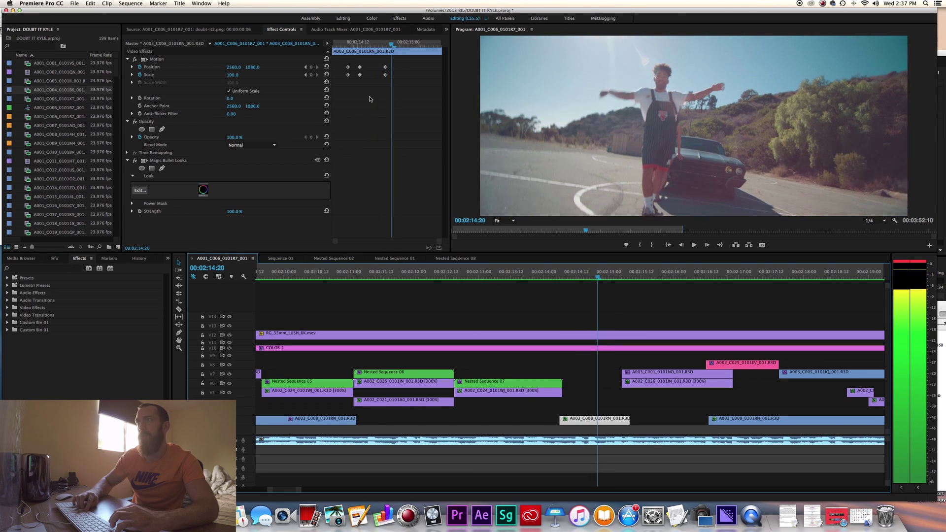
key("Right")
key("Right")
key("Right")
key("Right")
key("Right")
key("Right")
key("Right")
key("Right")
key("Right")
key("Right")
key("Right")
key("Right")
key("Right")
key("Right")
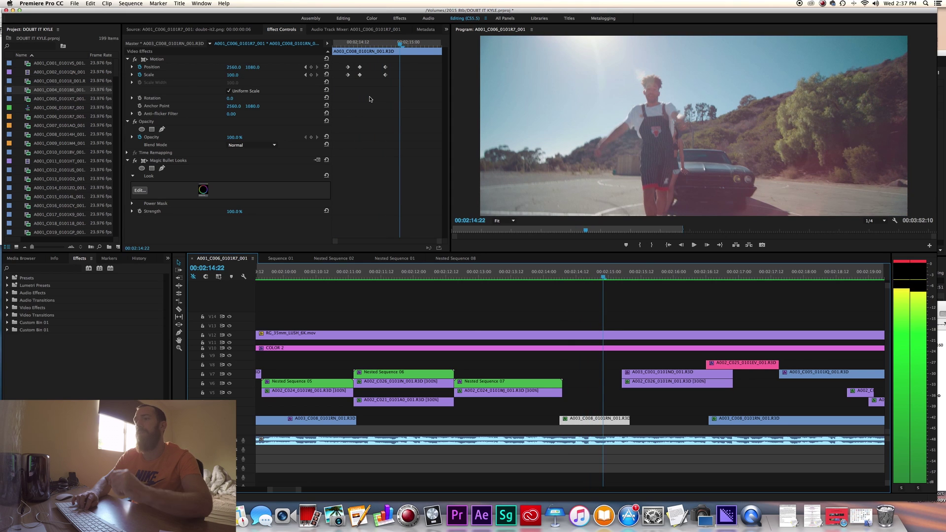
key("Left")
key("Left")
key("Left")
key("Left")
key("Left")
key("Left")
key("Left")
key("Left")
key("Left")
key("Left")
key("Left")
key("Left")
key("Left")
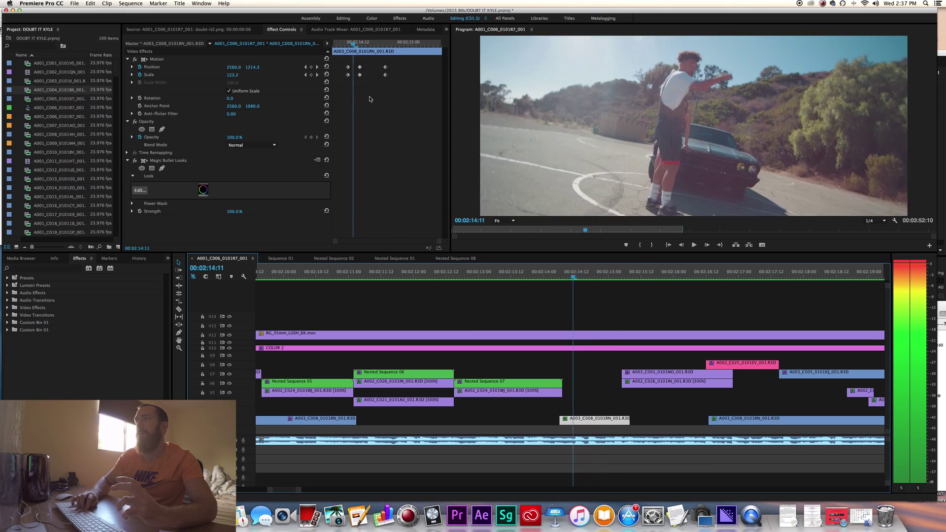
key("Right")
key("Right")
key("Right")
key("Right")
key("Right")
key("Right")
key("Right")
key("Right")
key("Right")
key("Right")
key("Right")
key("Right")
key("Right")
key("Right")
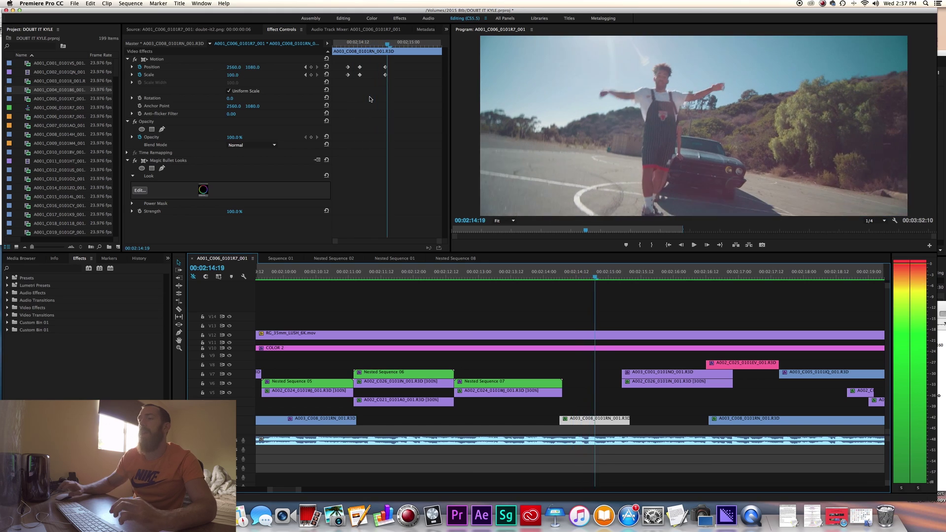
Compare the zoomed frame at 00:02:14:14 with the car-hood shot at 00:02:15:10, and scrub the court clip to 00:02:14:22
left_click(581, 278)
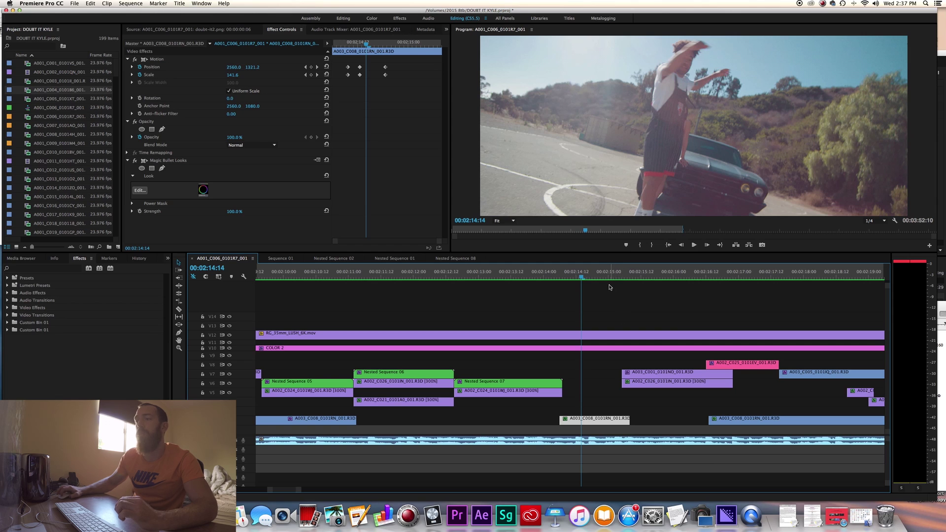
left_click(624, 276)
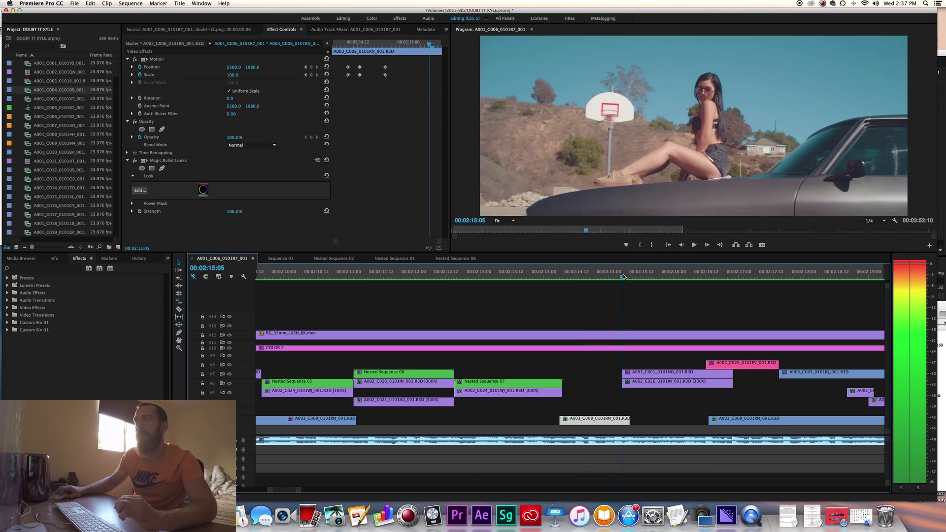
left_click(635, 276)
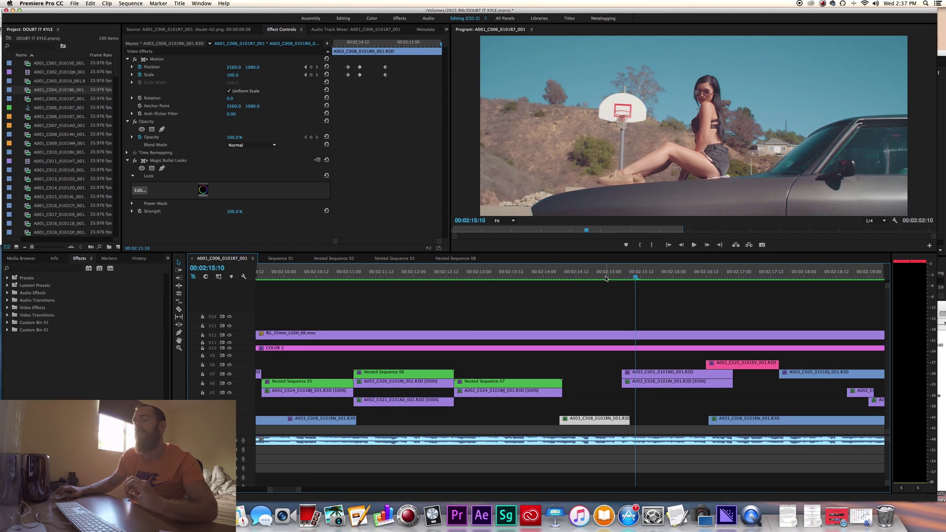
left_click_drag(567, 276, 602, 318)
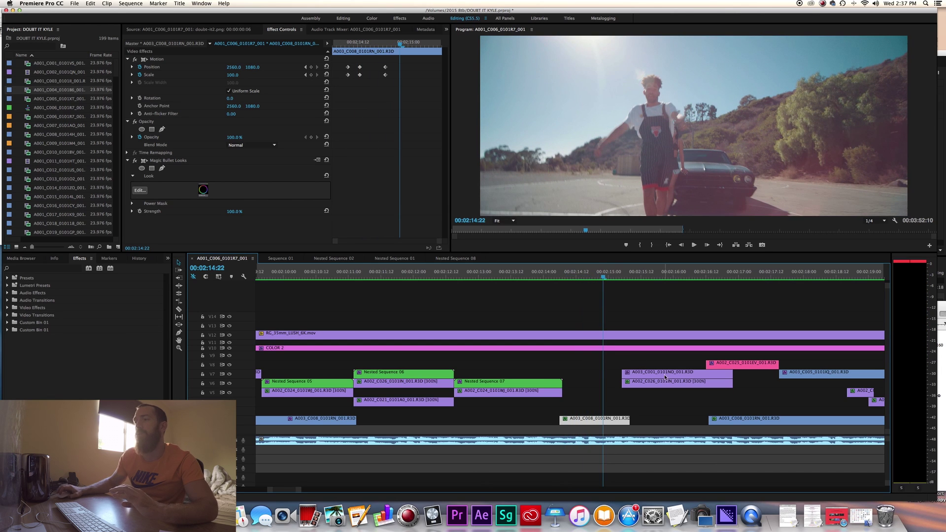
Move ahead to 00:02:21:05 and examine the stacked clips around the woman on the car hood
scroll(664, 378, "right", 3)
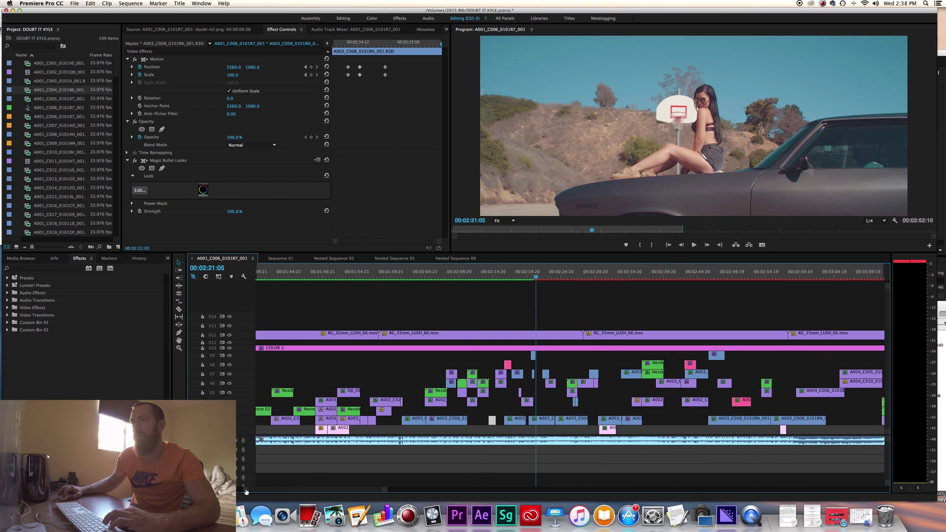
left_click_drag(339, 489, 320, 489)
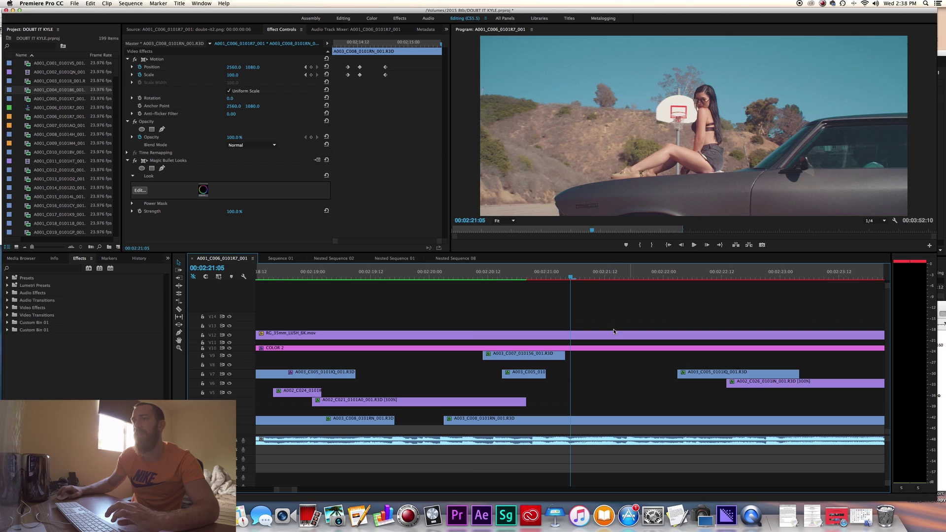
key("minus")
key("minus")
key("minus")
key("minus")
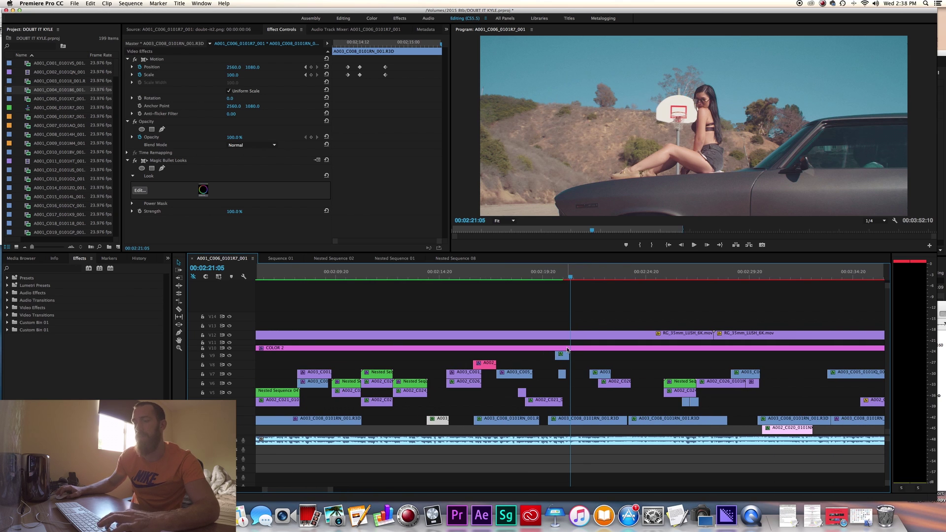
Scrub around 00:02:21:16 and select the A003_C008 clip there to inspect its scale keyframes
key("equal")
left_click_drag(569, 278, 585, 280)
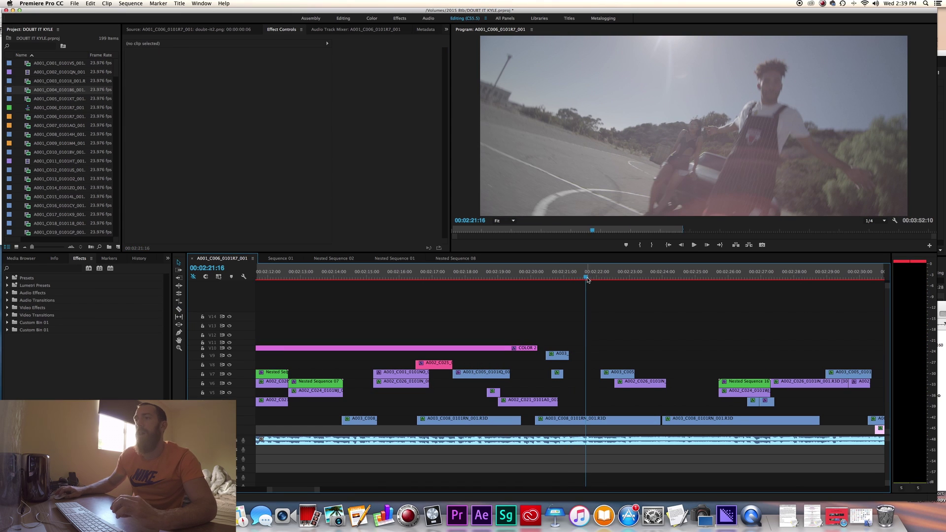
left_click(587, 422)
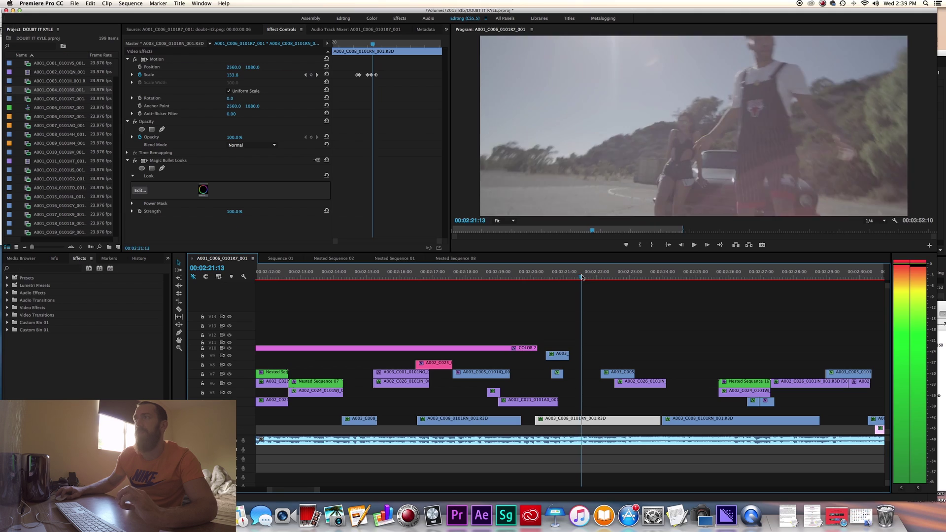
left_click_drag(876, 491, 836, 487)
Select the V9 A003_C007 clip at 00:02:20:19 to inspect its scale keyframes, and step through its cut to 00:02:21:10
left_click_drag(566, 276, 558, 277)
left_click(559, 356)
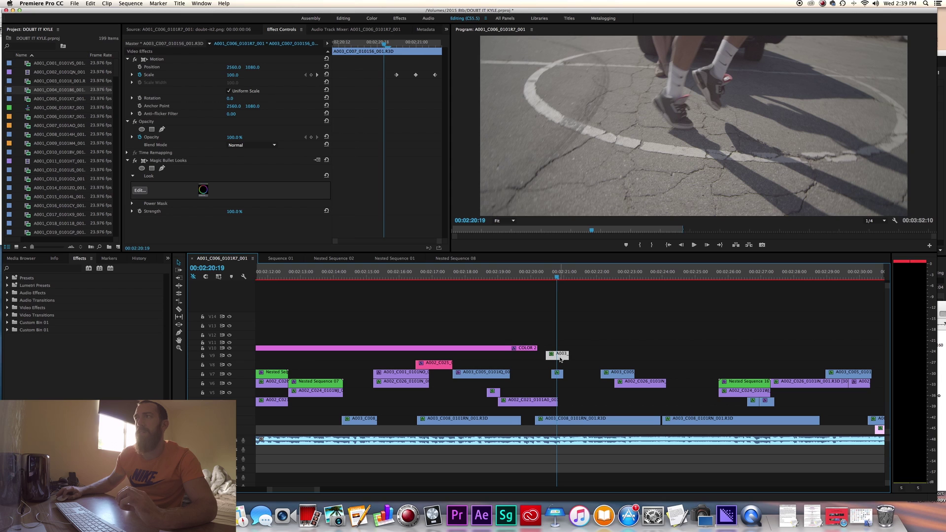
left_click_drag(557, 277, 573, 281)
key("Right")
key("Right")
key("Right")
key("Right")
key("Left")
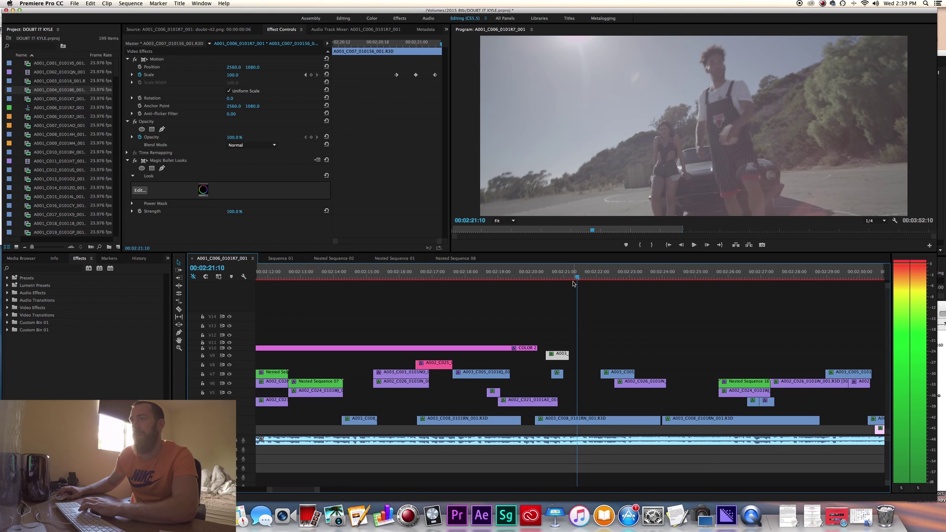
Step frame by frame through the court shot from 00:02:21:11 to 00:02:21:21 and examine its camera movement
key("Right")
key("Right")
key("Right")
key("Right")
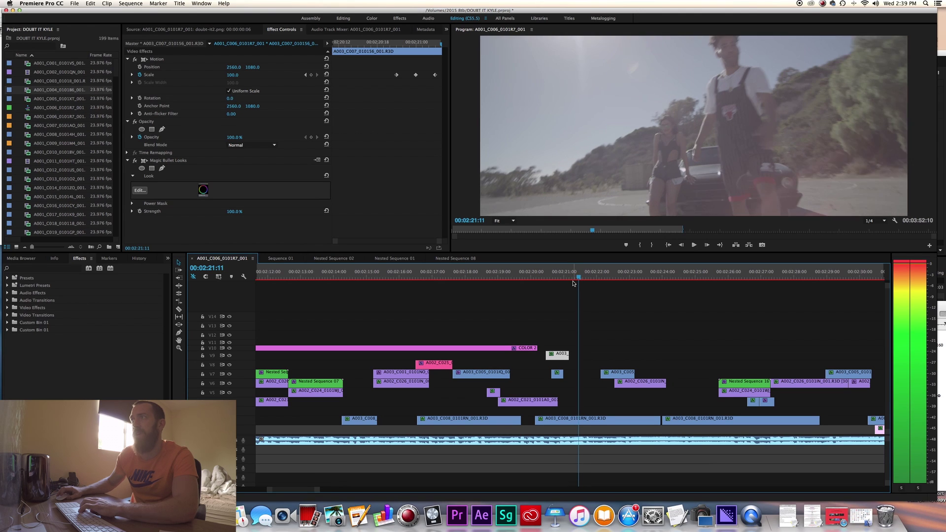
key("Right")
key("Right")
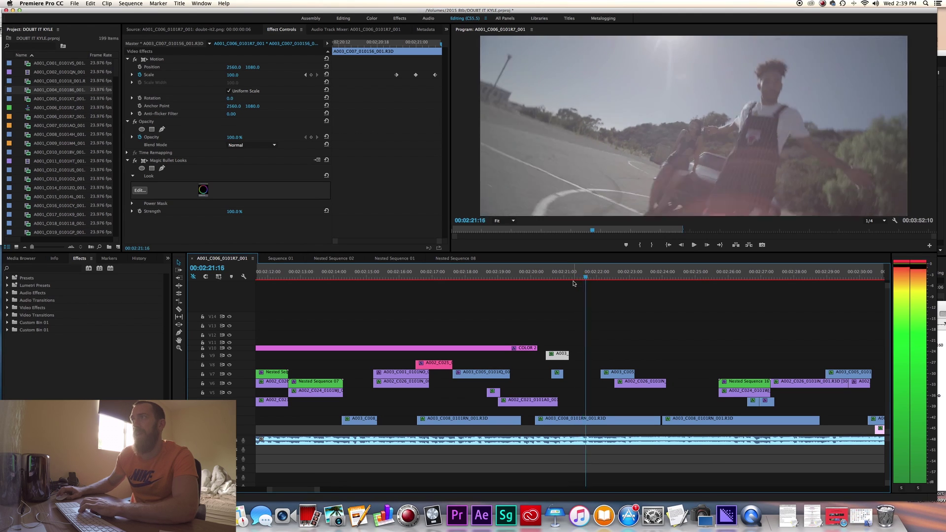
key("Right")
key("Right")
key("Right")
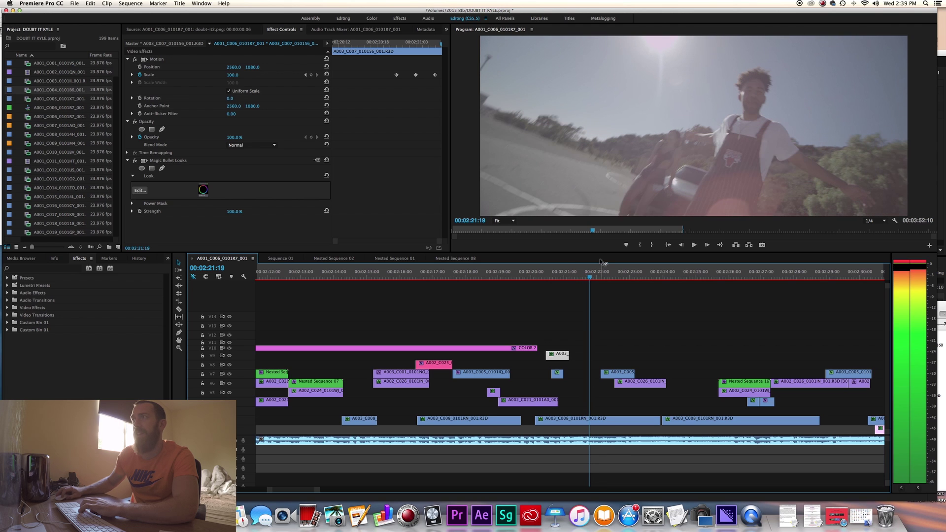
left_click_drag(590, 277, 582, 279)
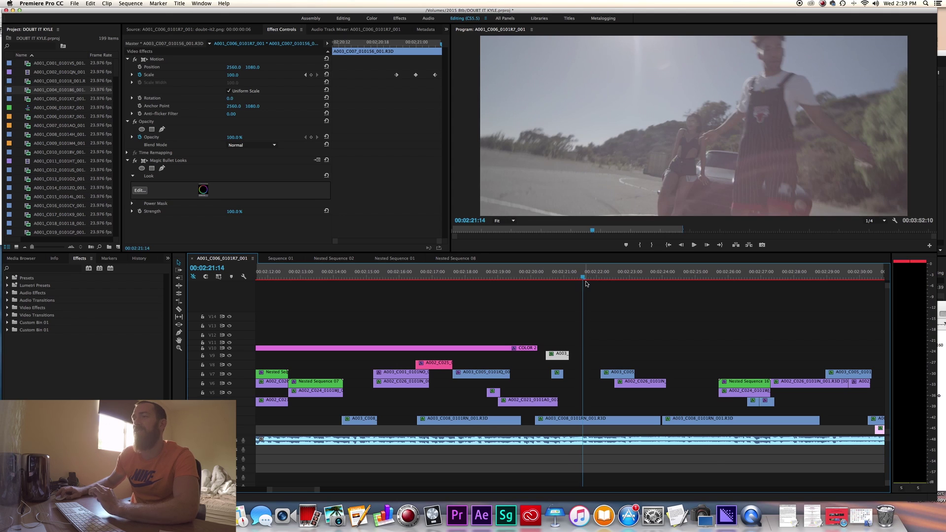
left_click_drag(583, 278, 592, 278)
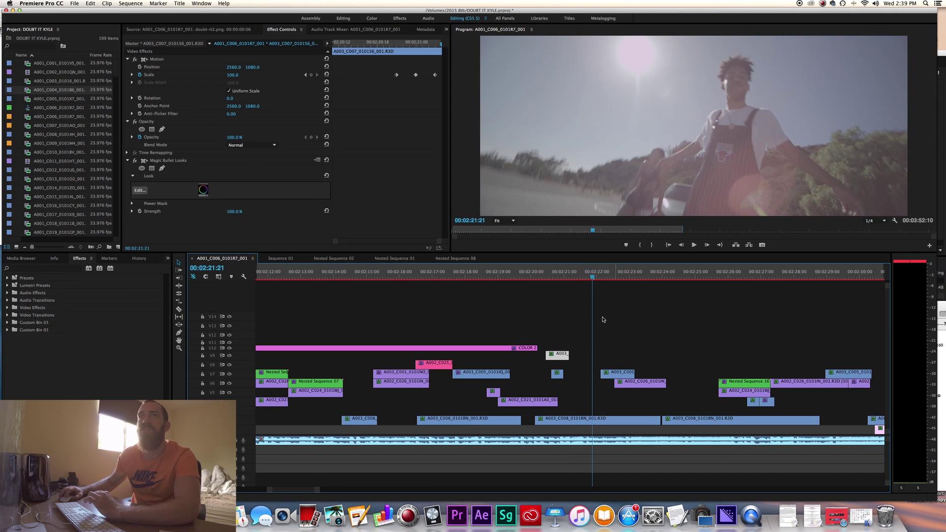
Select the A003_C008 clip starting near 00:02:24:00 and add a scale keyframe of 100 at 00:02:24:15
left_click(679, 277)
mouse_move(678, 277)
left_mouse_down()
mouse_move(696, 278)
mouse_move(679, 277)
left_mouse_up()
left_click(694, 418)
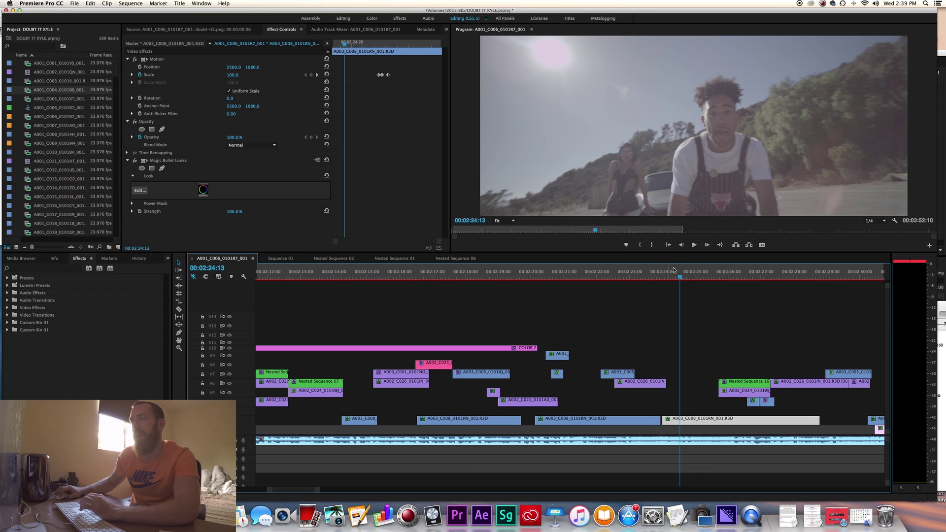
left_click_drag(676, 279, 684, 279)
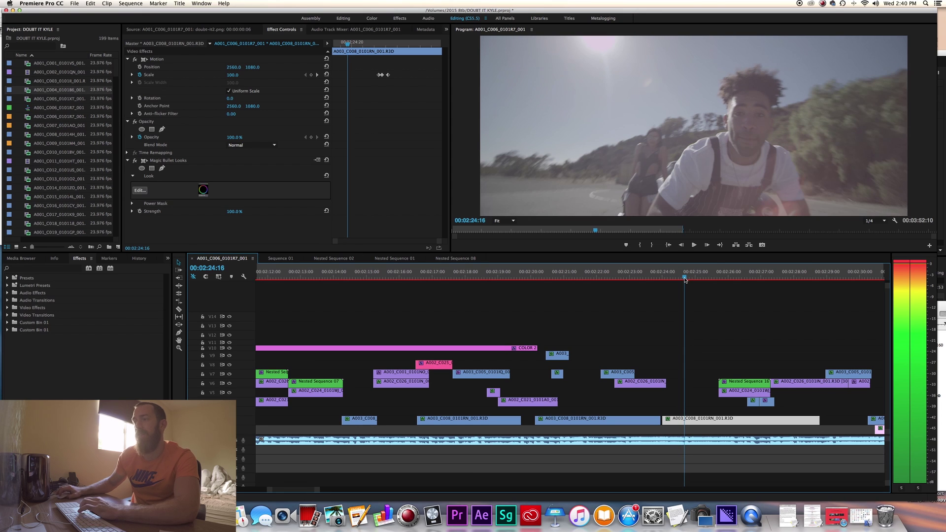
key("Left")
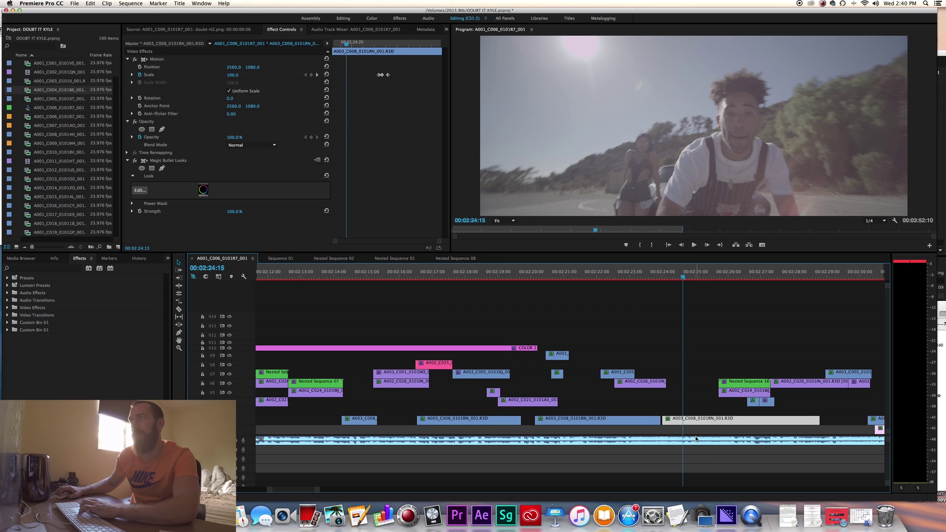
key("Left")
key("Right")
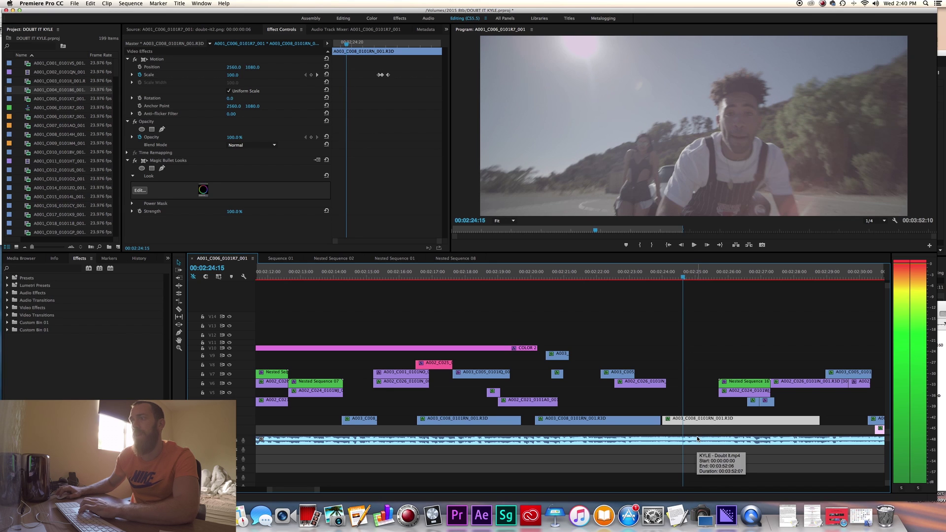
key("Right")
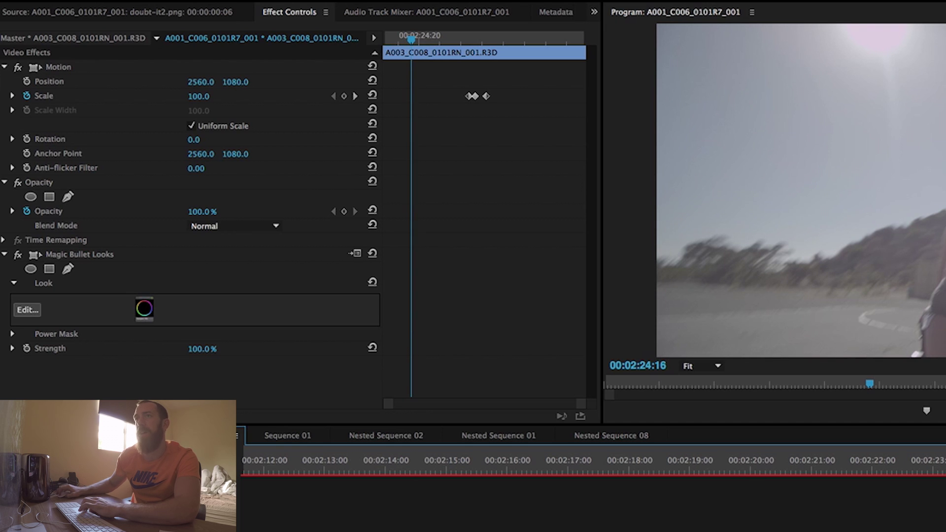
key("Left")
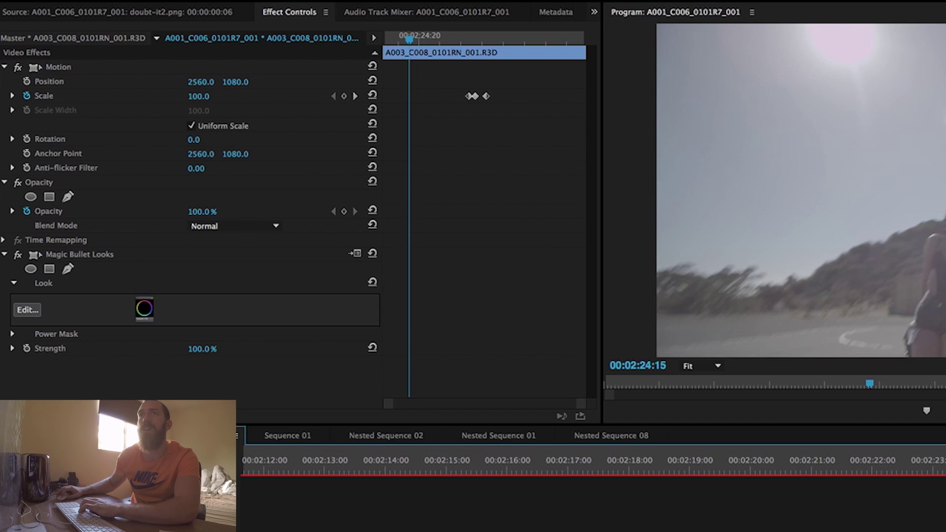
left_click(344, 97)
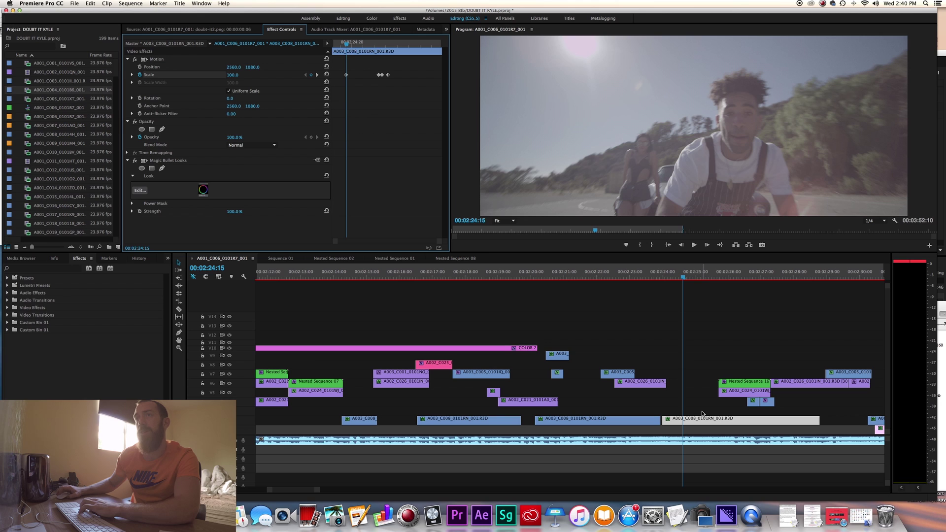
Add a scale keyframe three frames further on at 00:02:24:18 and raise it to 150
key("Right")
key("Right")
key("Right")
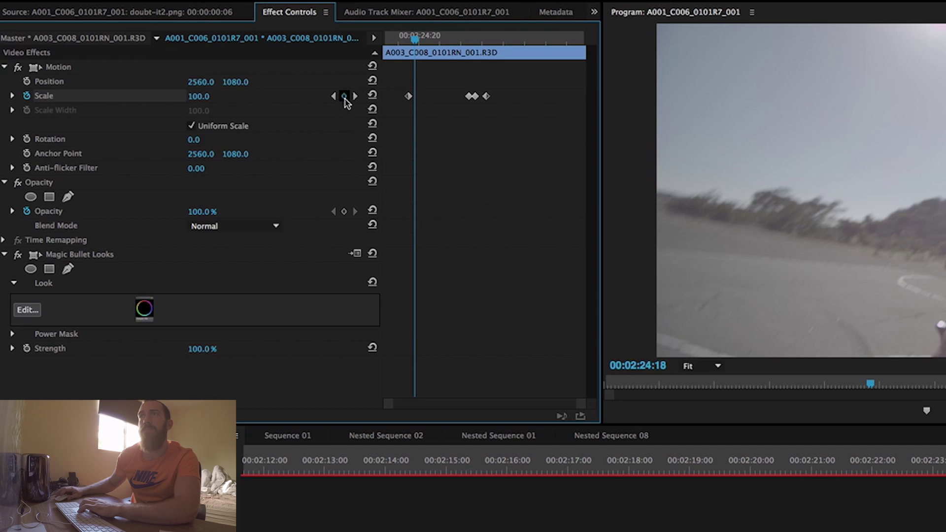
left_click(344, 97)
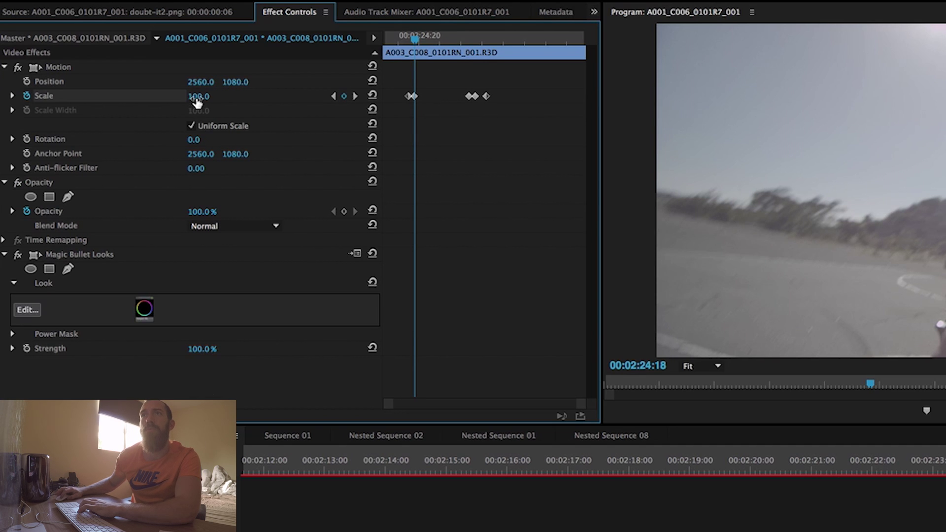
mouse_move(198, 96)
left_mouse_down()
mouse_move(216, 96)
mouse_move(204, 96)
left_mouse_up()
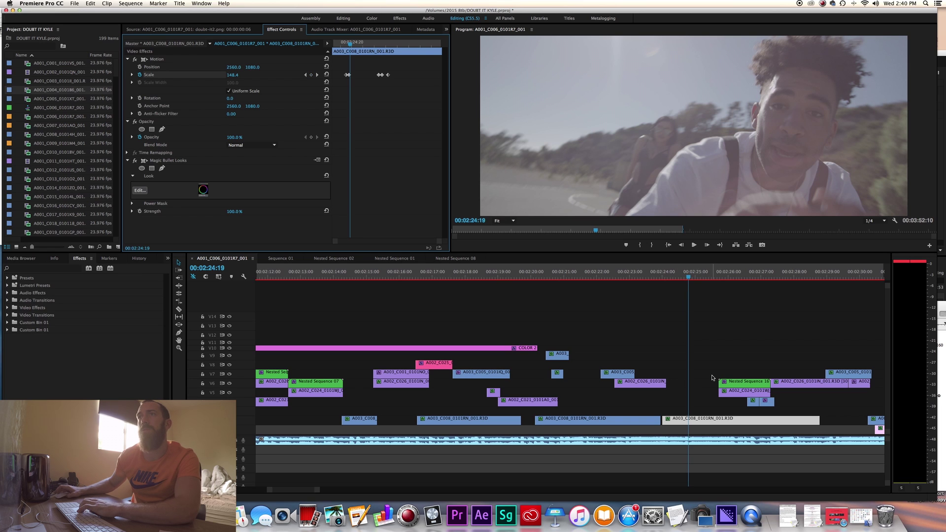
Add a third scale keyframe at 00:02:24:21 and bring the scale down to about 100
key("Right")
key("Right")
key("Right")
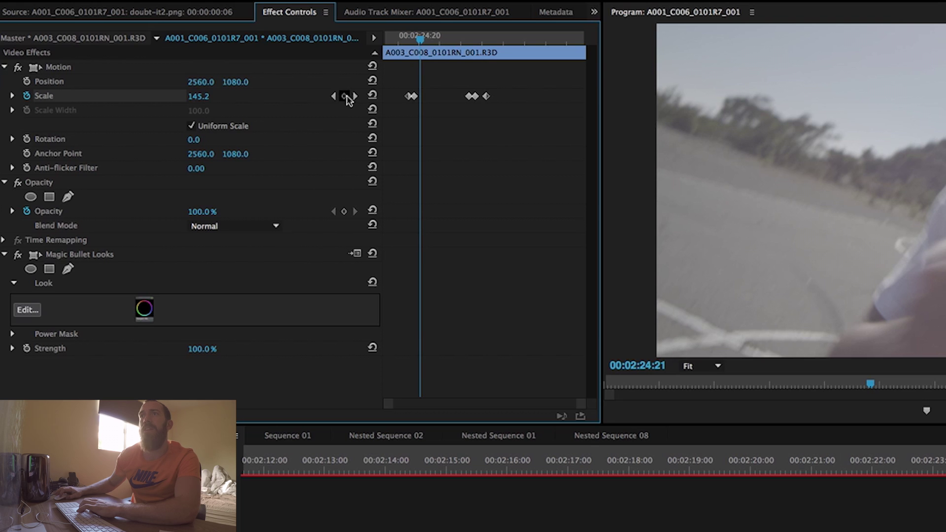
left_click(346, 98)
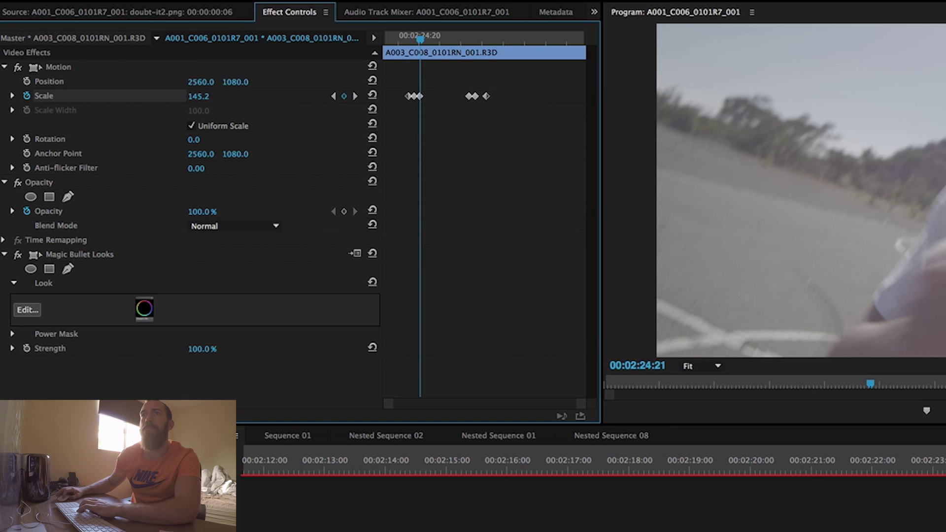
left_click_drag(199, 96, 187, 96)
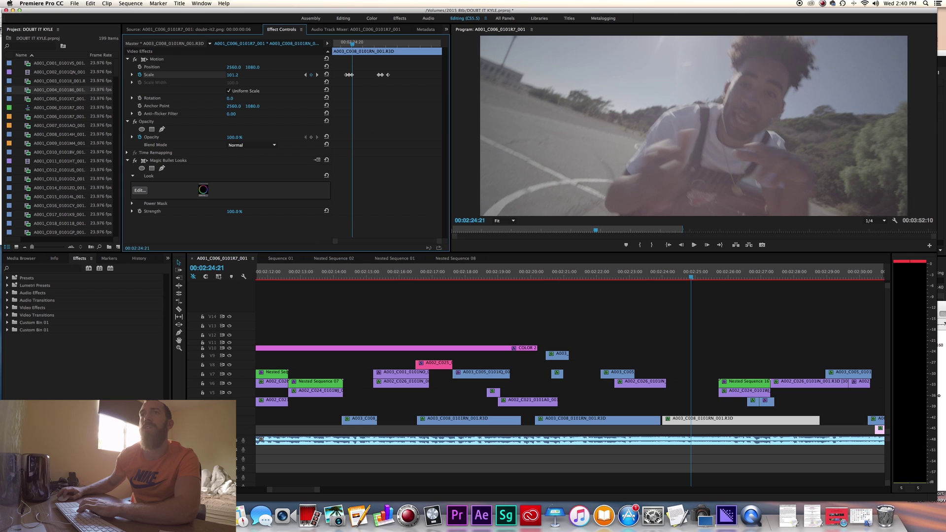
left_click_drag(233, 75, 232, 75)
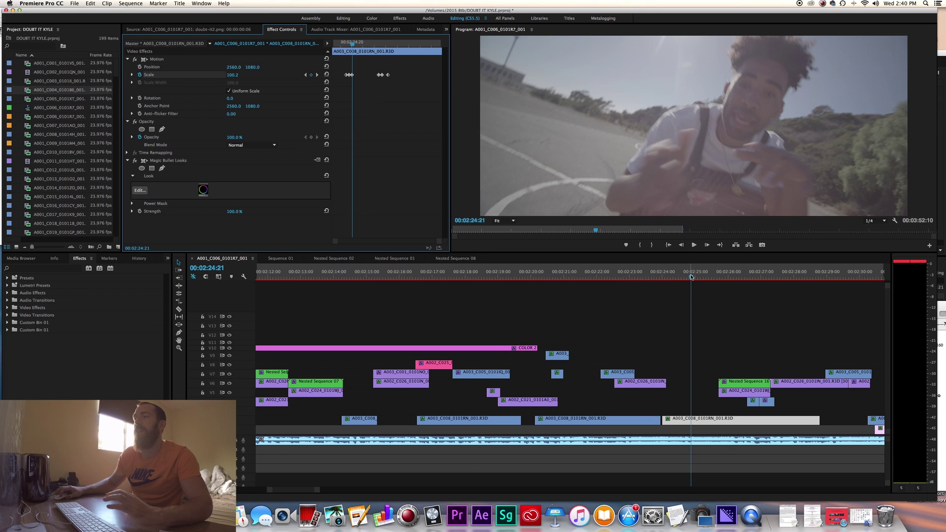
Play back the zoom, and raise the middle scale keyframe at 00:02:24:18 to 196
mouse_move(690, 277)
left_mouse_down()
mouse_move(675, 277)
mouse_move(694, 278)
left_mouse_up()
key("space")
left_click(667, 279)
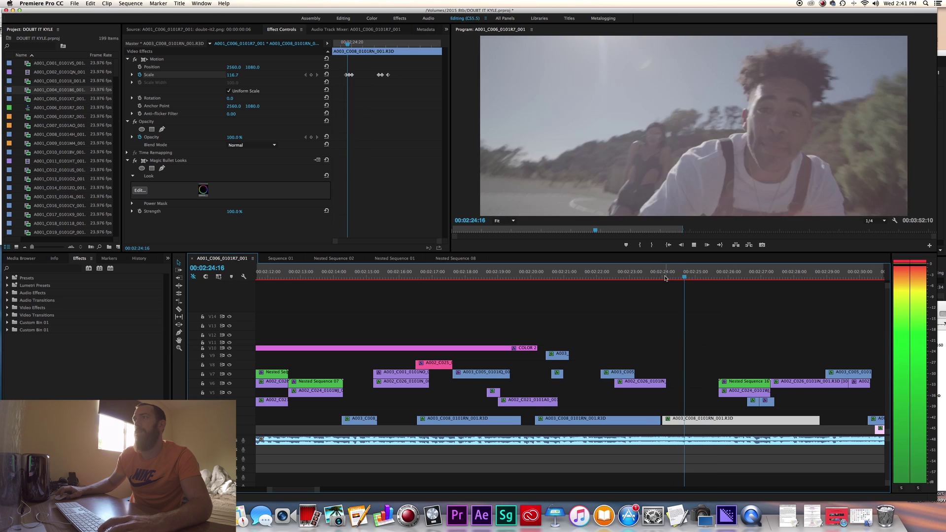
left_click(661, 277)
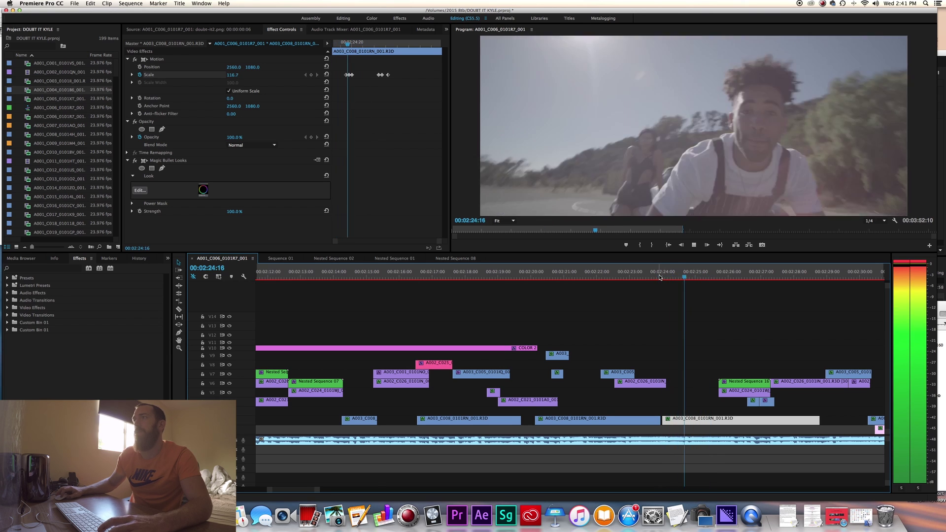
key("space")
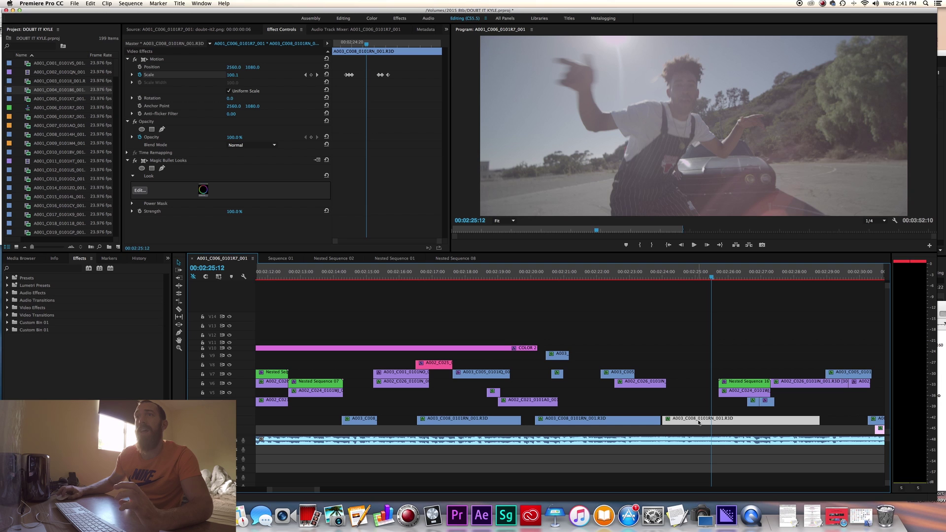
left_click(305, 75)
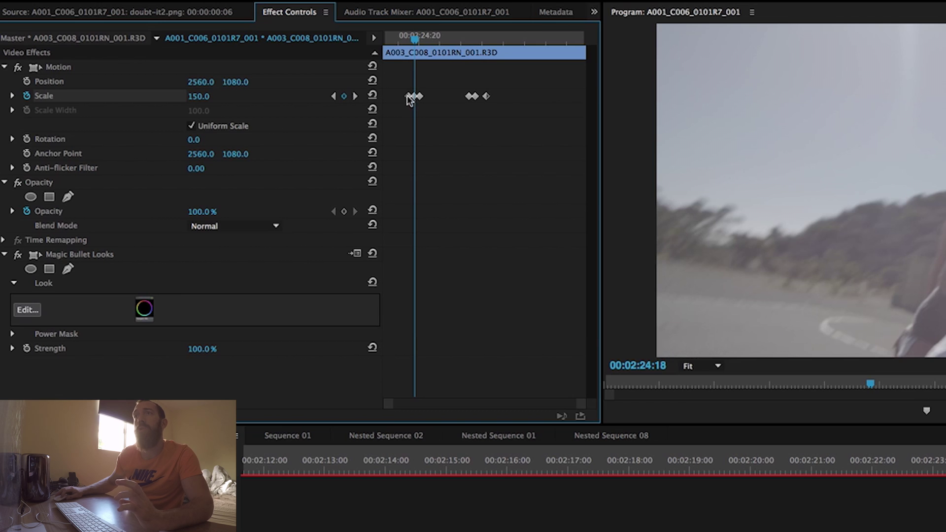
left_click_drag(198, 96, 219, 96)
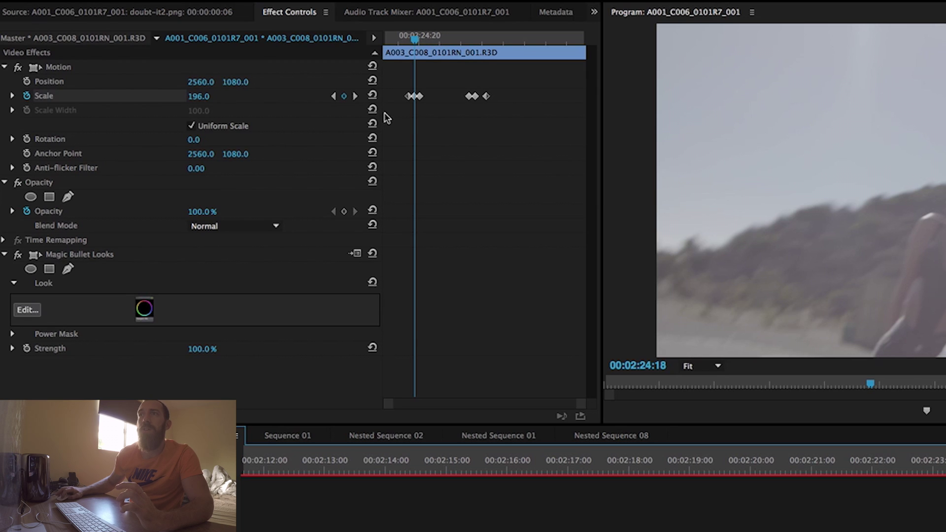
Turn on position keyframing and add position keyframes at 00:02:24:21, 00:02:24:18 and 00:02:24:15, matching the scale keyframes
left_click(355, 97)
left_click(26, 81)
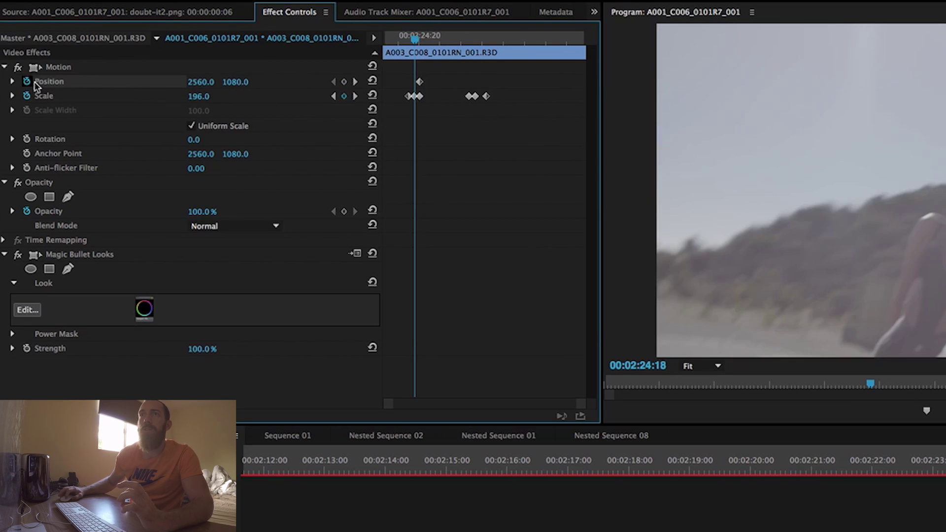
left_click(345, 82)
left_click(333, 96)
left_click(344, 82)
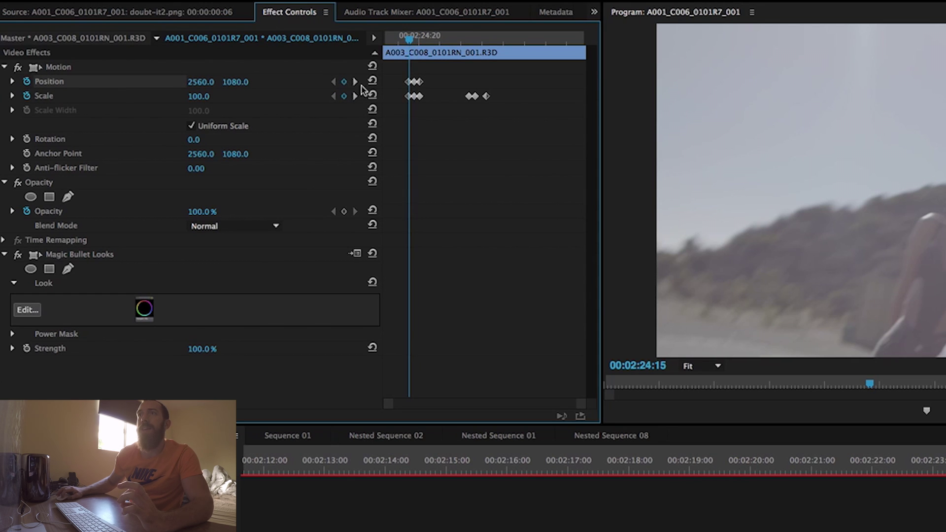
Shift the clip's horizontal position to about 932 at the middle keyframe, 00:02:24:18
left_click(355, 95)
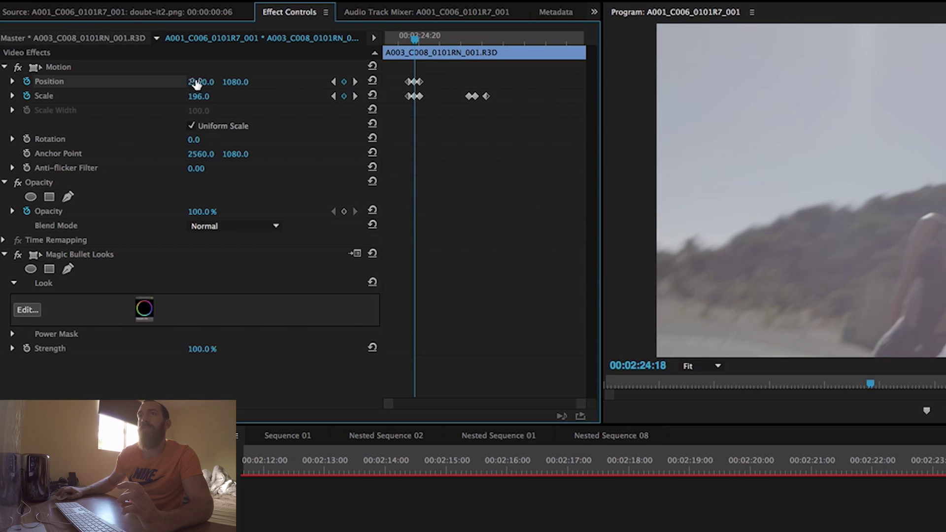
left_click_drag(203, 87, 163, 87)
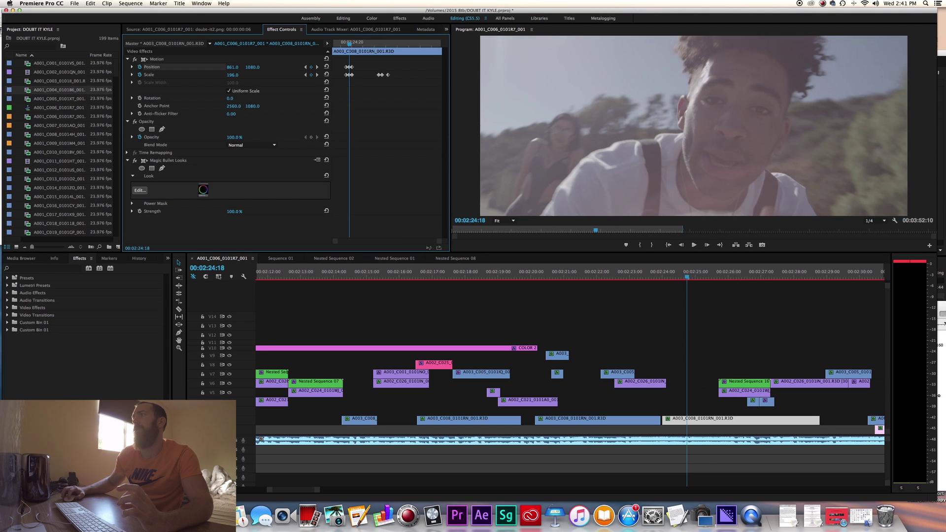
left_click_drag(232, 67, 235, 67)
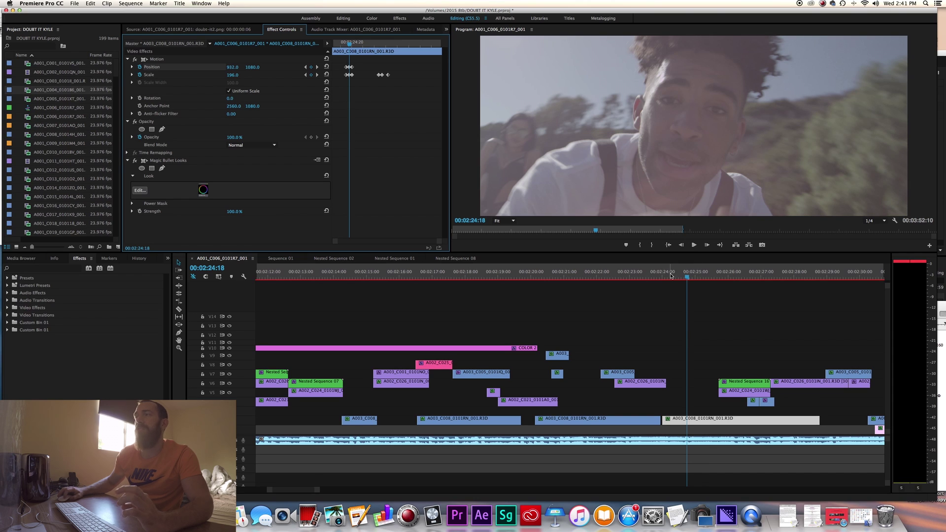
Play the zoom repeatedly from around 00:02:24:04 to check the combined scale and position movement
mouse_move(667, 276)
left_mouse_down()
mouse_move(694, 278)
mouse_move(674, 278)
left_mouse_up()
key("space")
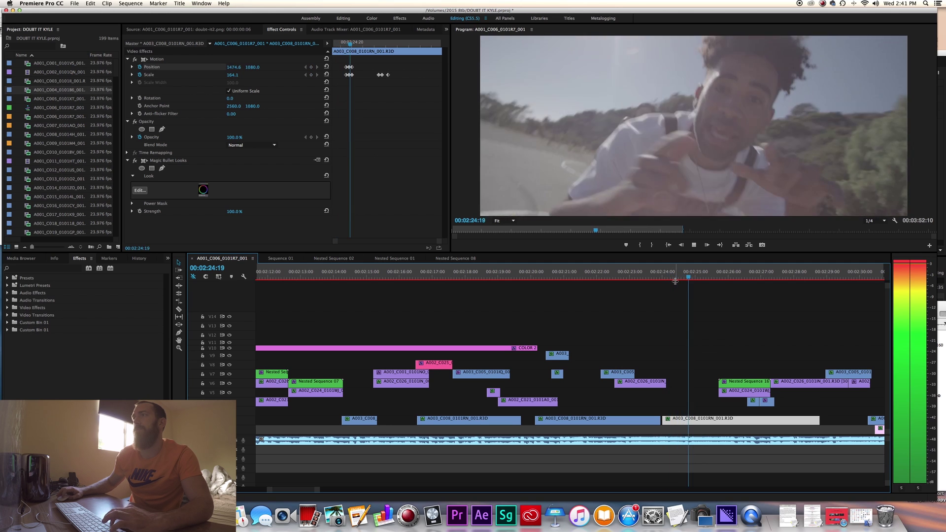
key("space")
key("space")
left_click(671, 277)
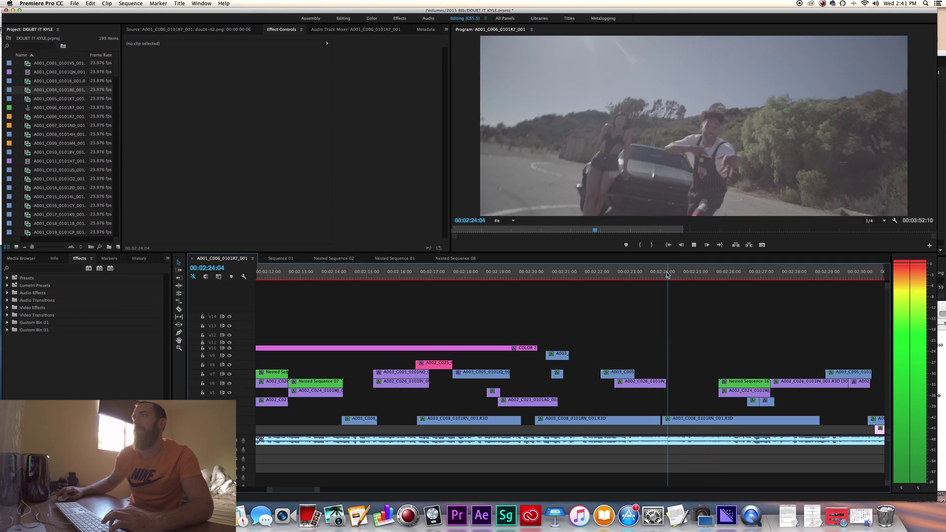
left_click(664, 276)
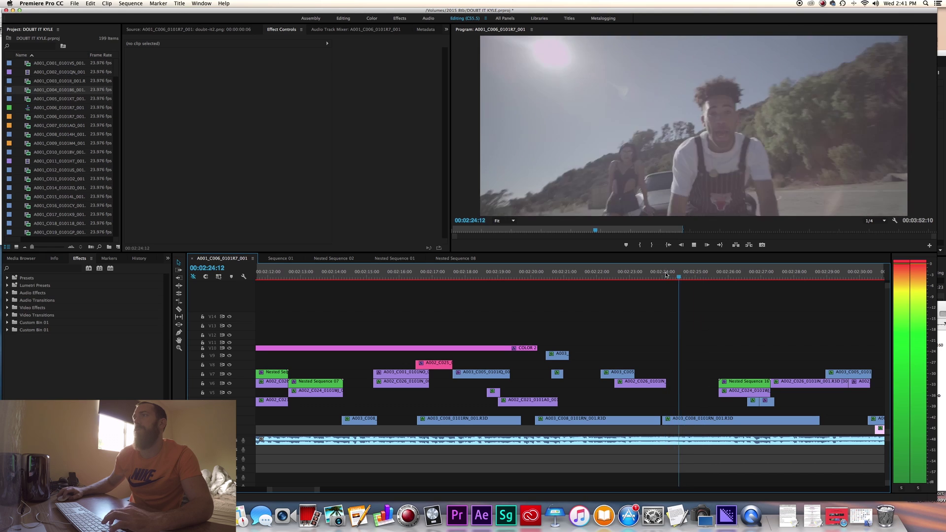
key("space")
left_click(665, 276)
key("space")
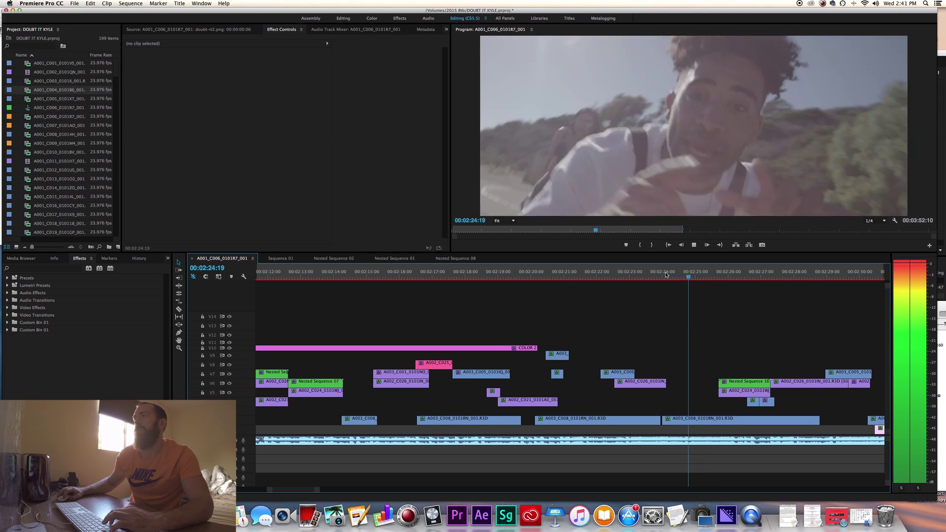
left_click(670, 277)
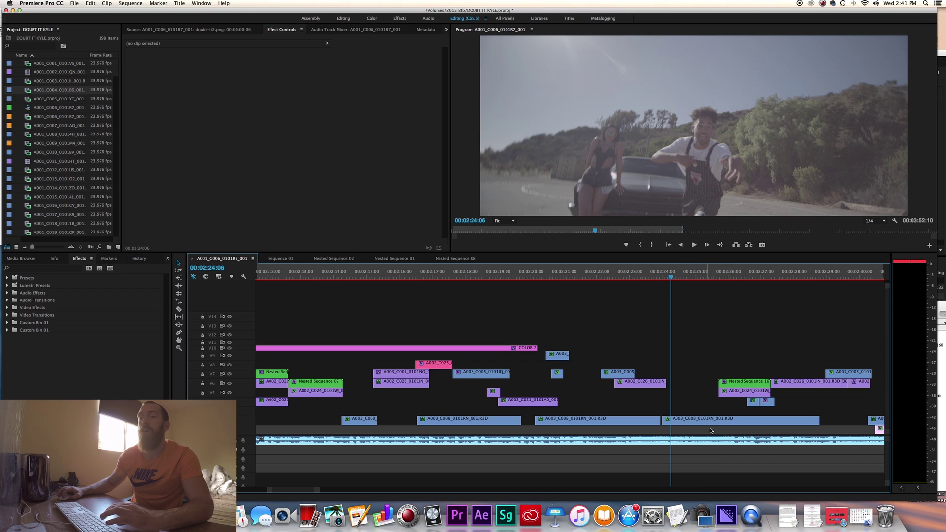
Return to the opening of the sequence at 00:00:13:00 and examine the effects on the COLOR 2 adjustment layer
key("minus")
key("minus")
key("minus")
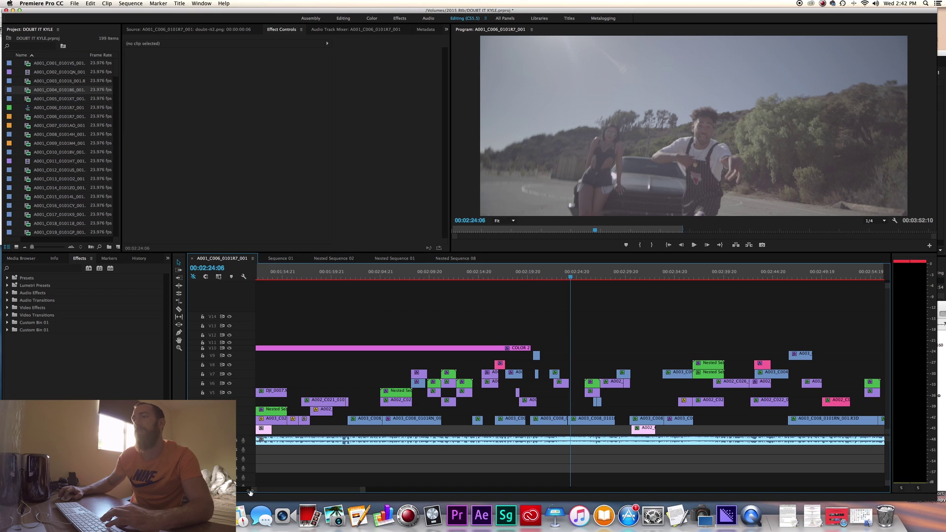
key("minus")
key("minus")
left_click_drag(572, 277, 572, 277)
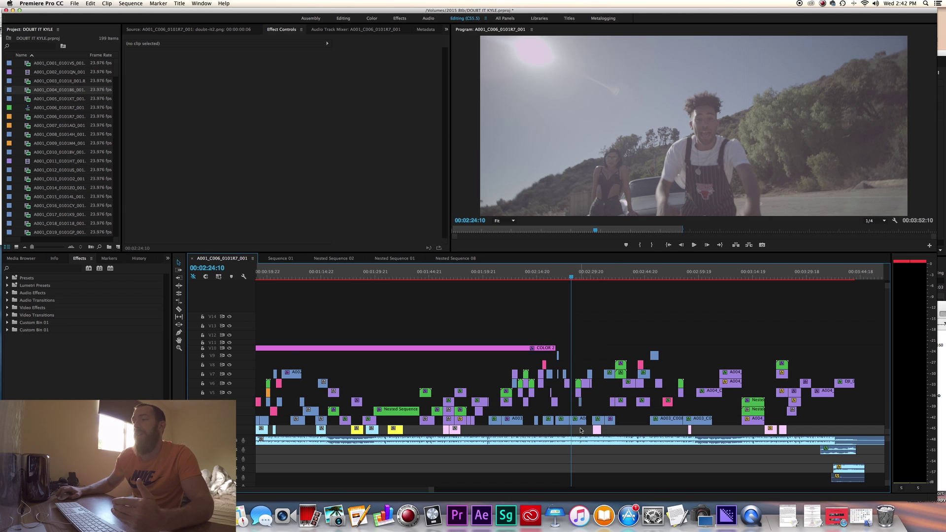
left_click_drag(418, 491, 266, 493)
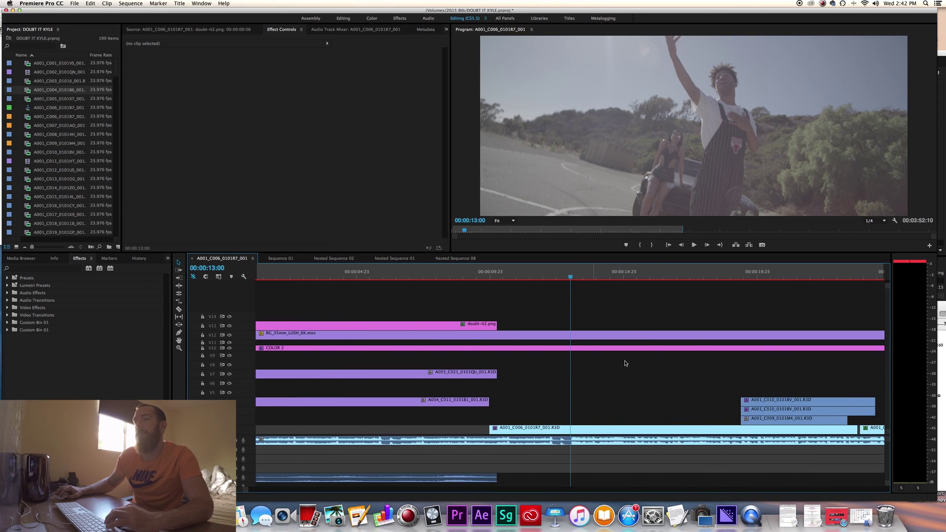
left_click(590, 348)
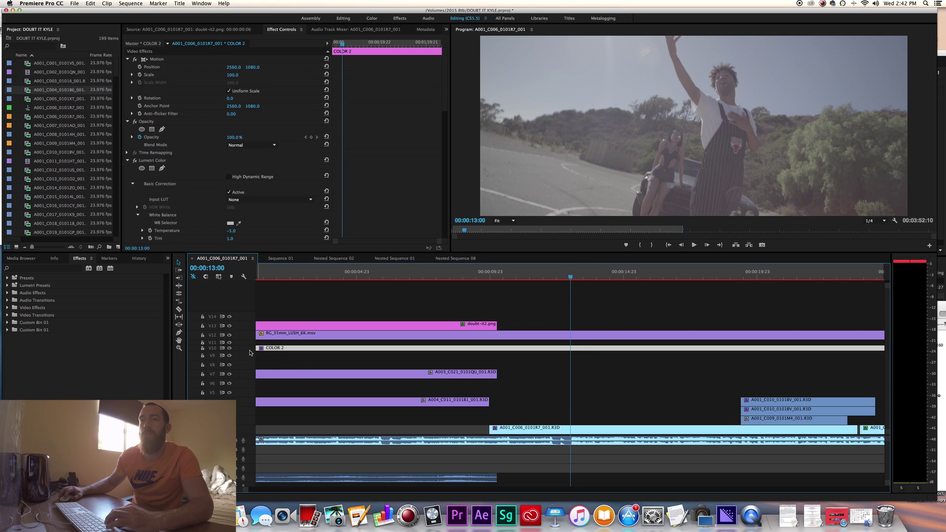
left_click_drag(249, 351, 249, 354)
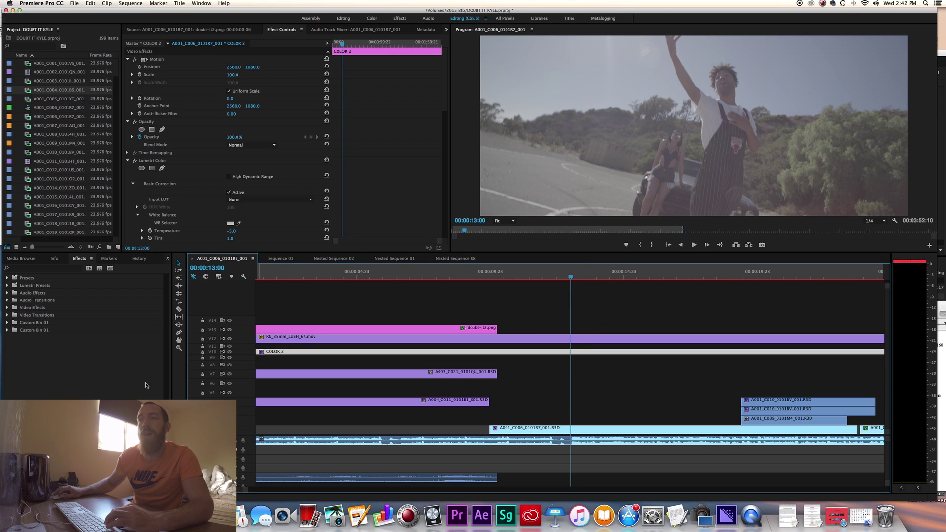
left_click(482, 315)
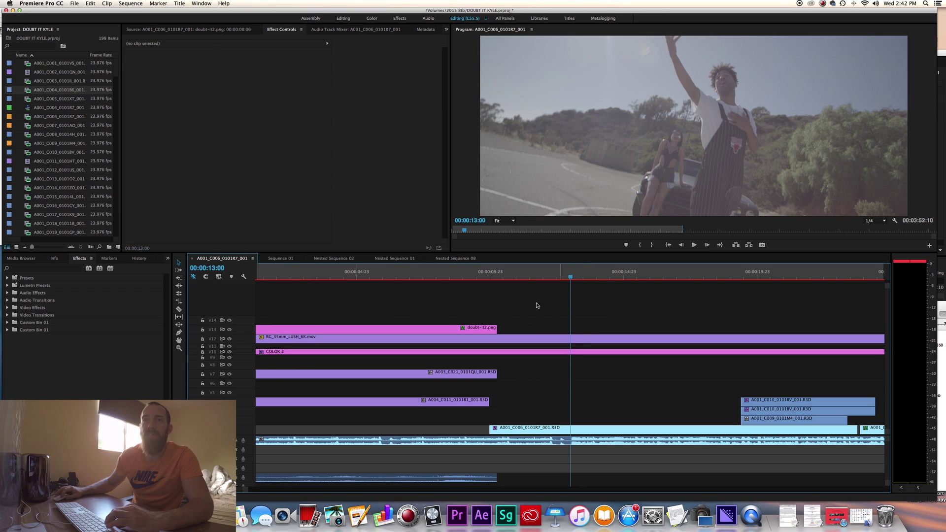
Create a 5120 × 2160 adjustment layer at 23.976 fps with square pixels and rename it Color
left_click(118, 248)
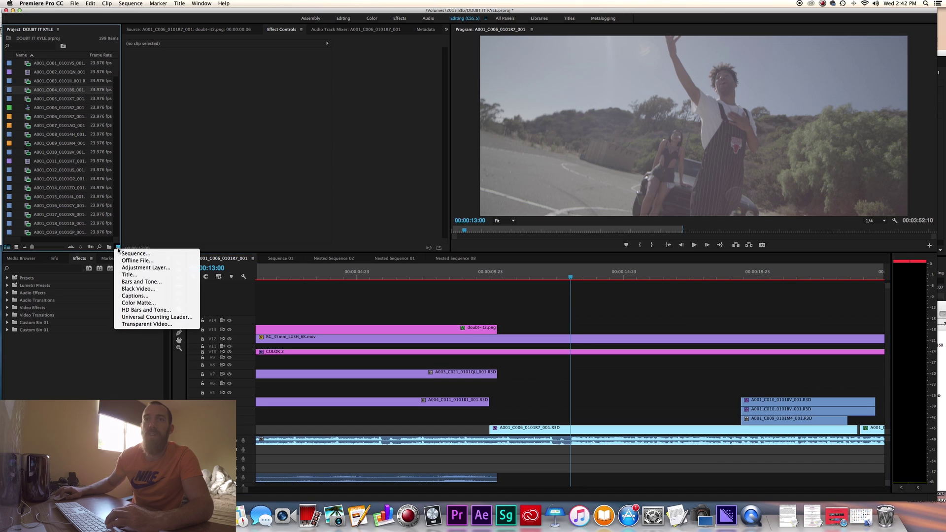
left_click(133, 270)
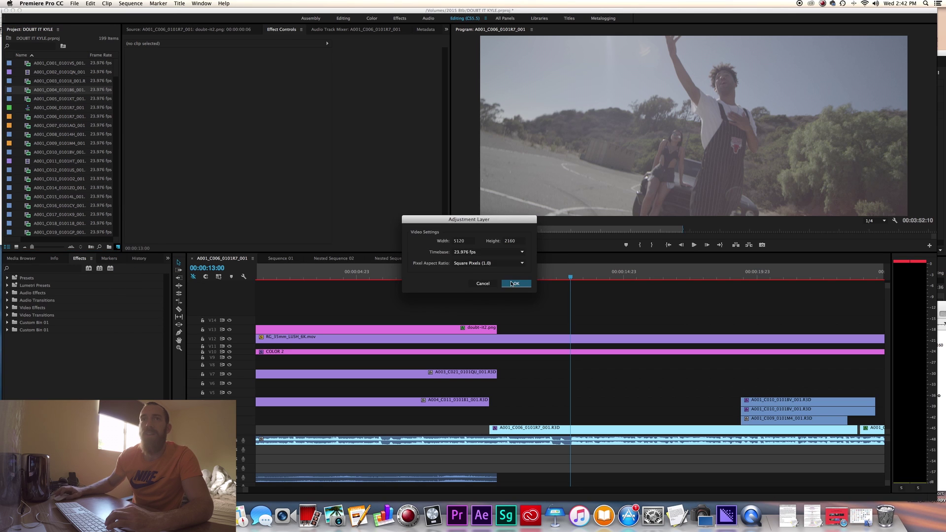
left_click(512, 283)
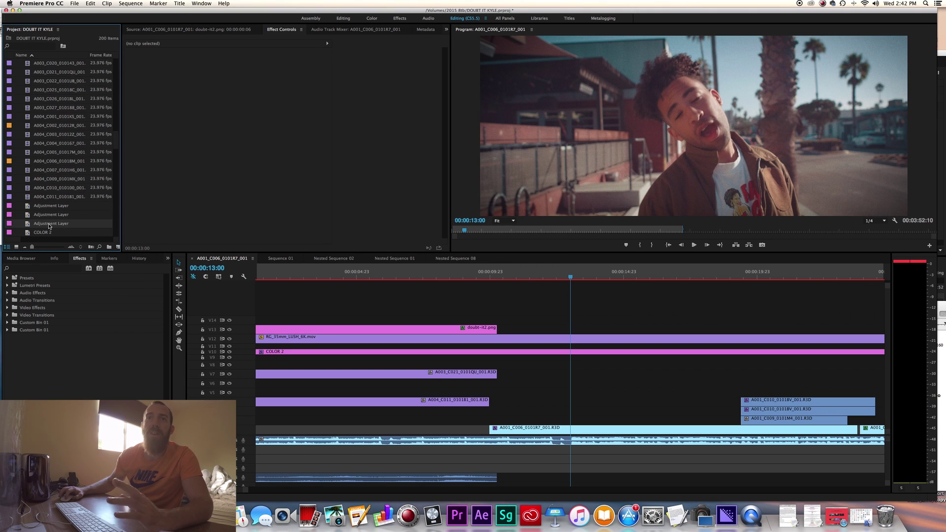
left_click(49, 225)
type("Color")
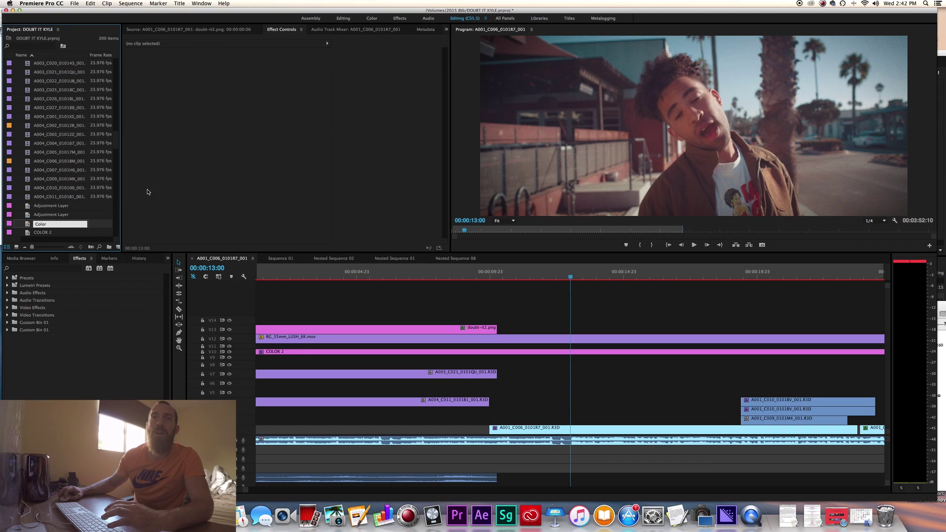
key("Return")
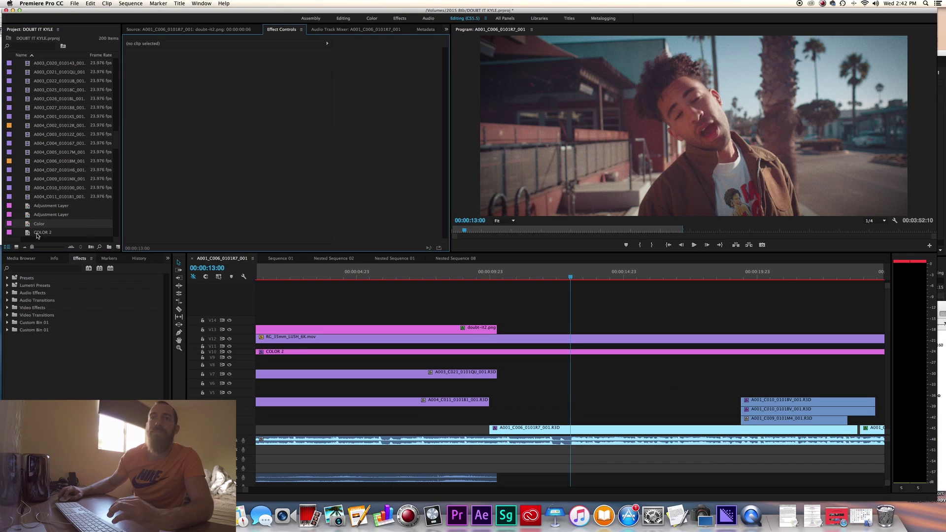
key("Return")
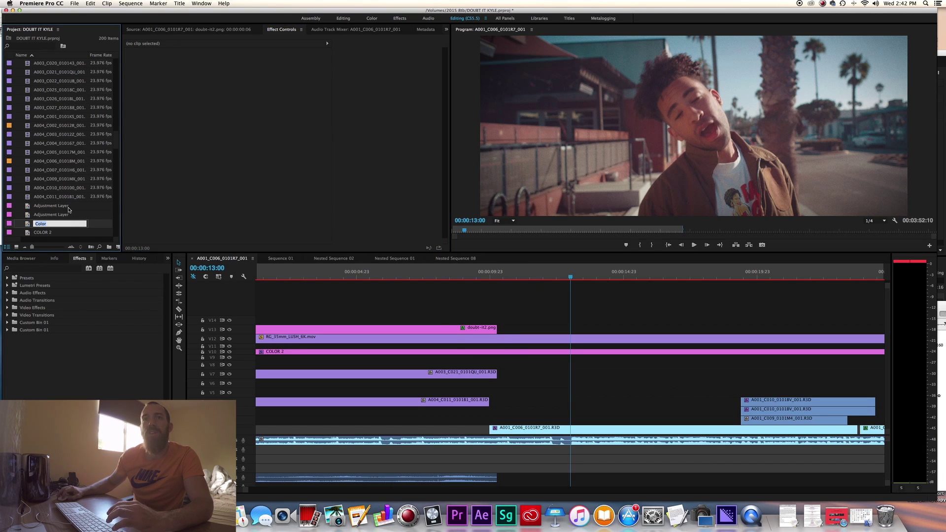
Place the Color adjustment layer on track V13, shortly after the doubt-it2.png title
left_click(42, 216)
left_click_drag(38, 224, 515, 329)
left_click_drag(688, 330, 717, 329)
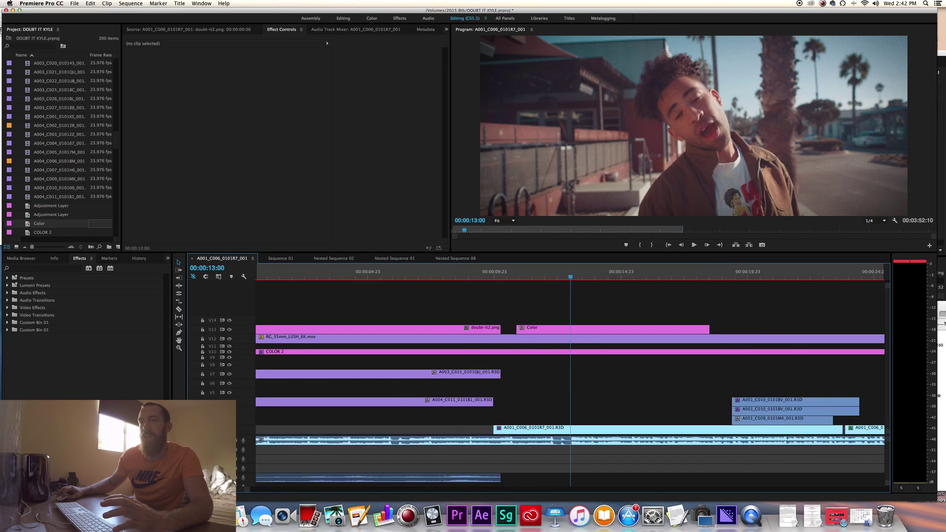
Split the COLOR 2 layer where the first A001_C006 clip begins and delete the part after the cut
key("minus")
key("minus")
left_click(357, 353)
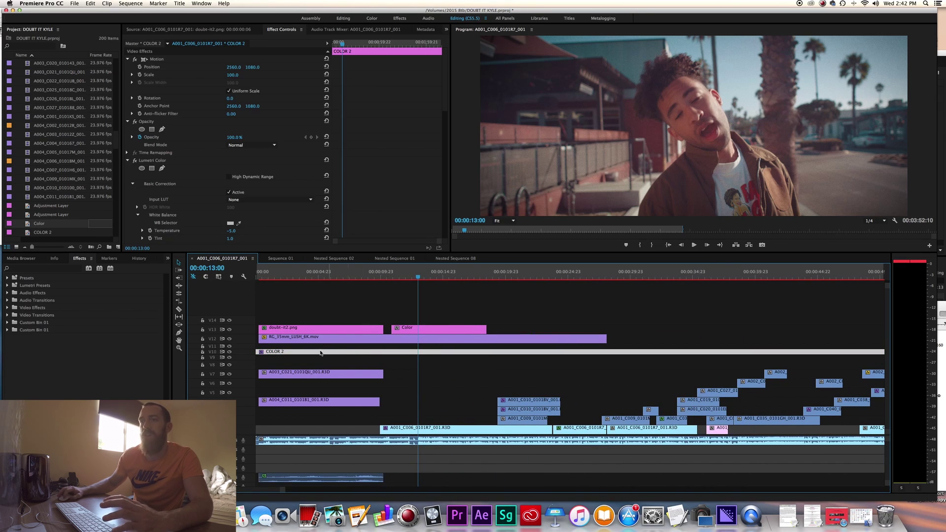
left_click_drag(290, 355, 301, 355)
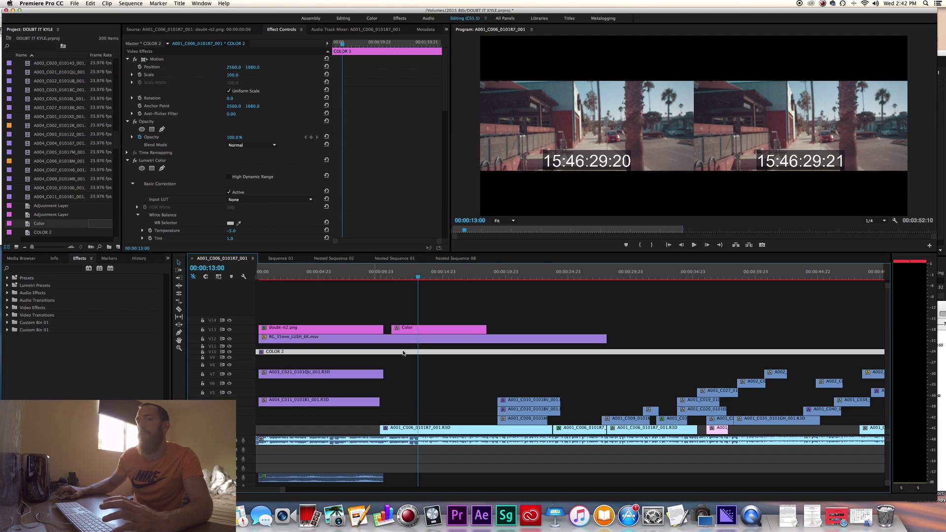
left_click_drag(549, 382, 438, 353)
right_click(438, 353)
key("Escape")
key("c")
left_click(382, 353)
key("v")
left_click(407, 353)
key("BackSpace")
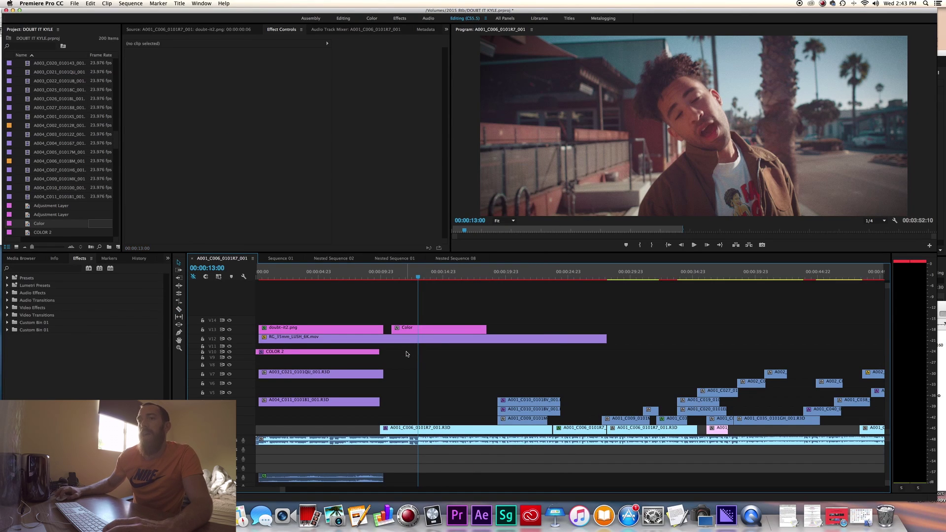
Set the RG_35mm_LUSH_6K clip's blend mode to Normal and play it to view the raw film grain
left_click(279, 340)
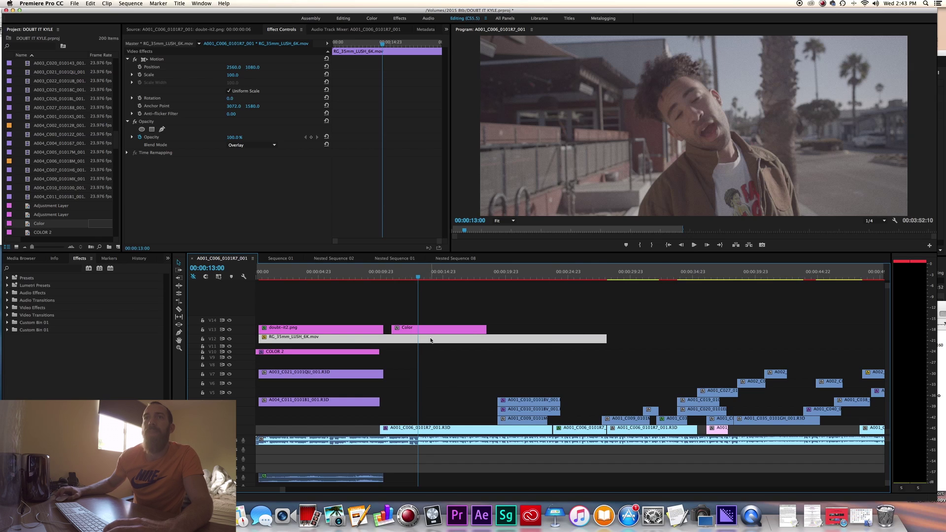
left_click(247, 144)
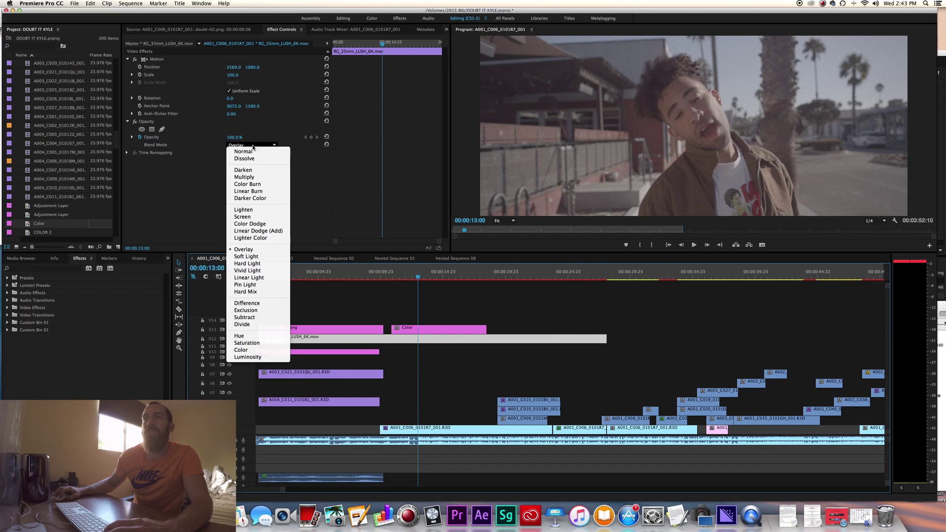
left_click(247, 152)
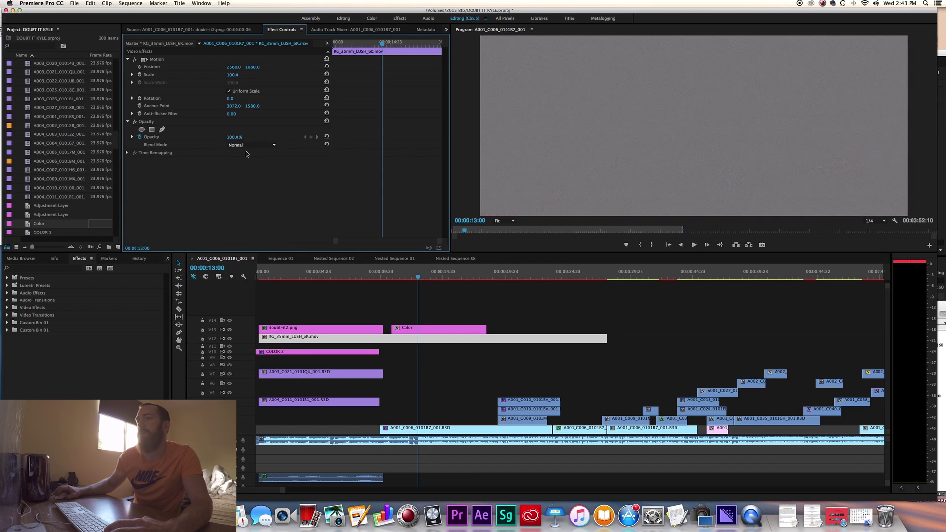
key("space")
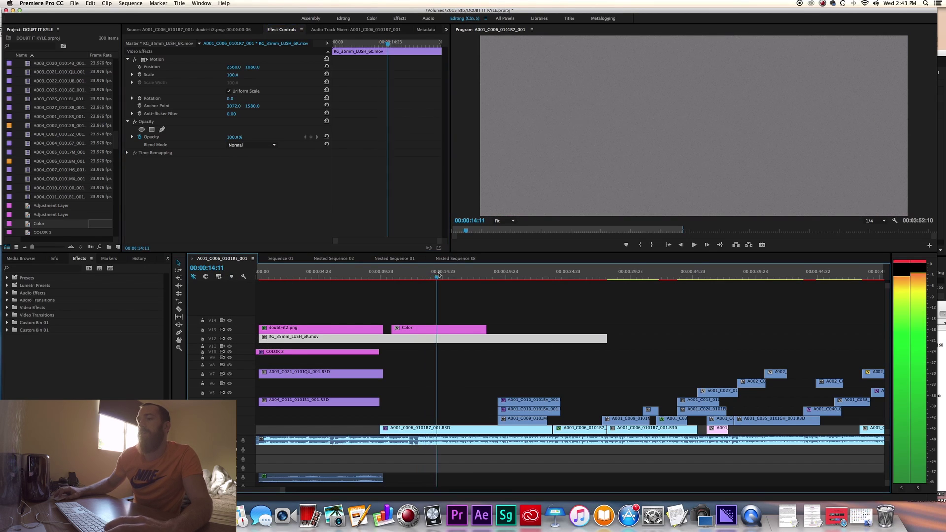
key("space")
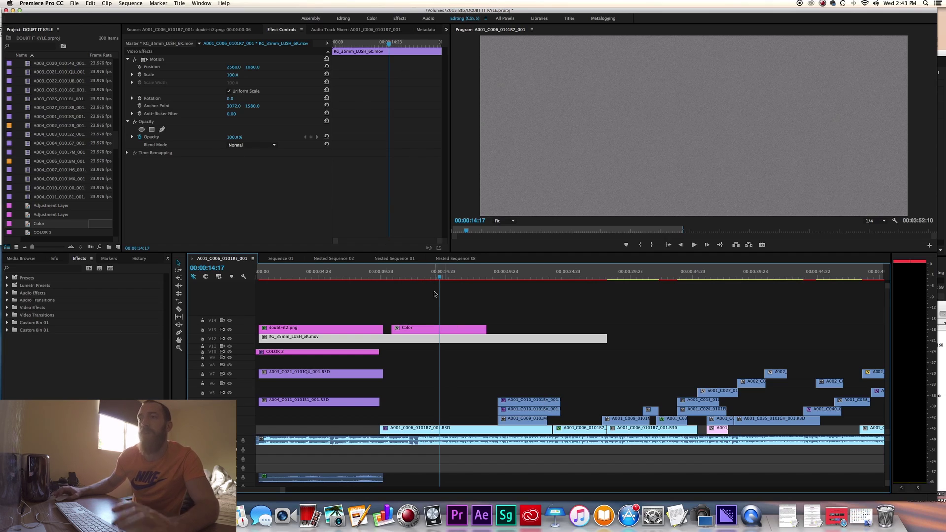
left_click(405, 278)
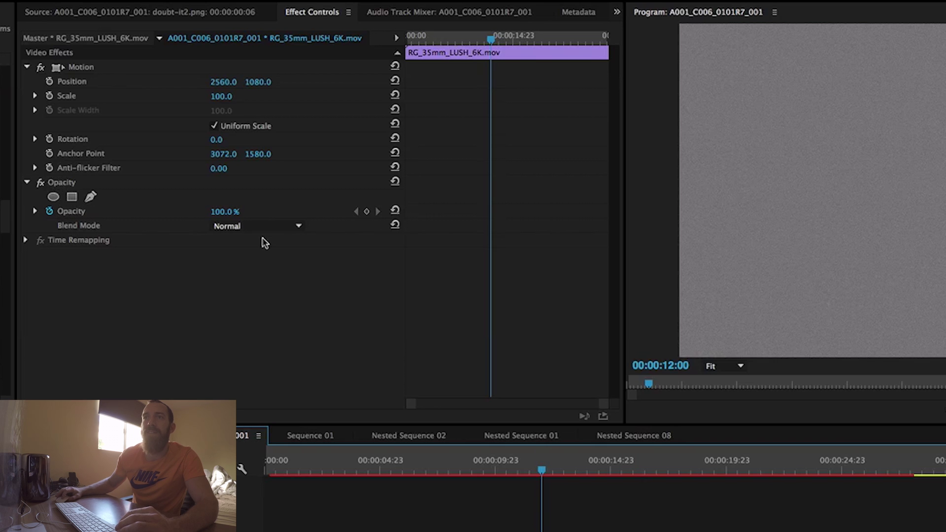
Return the RG_35mm_LUSH_6K clip's blend mode to Overlay at 00:00:12:00
left_click(271, 228)
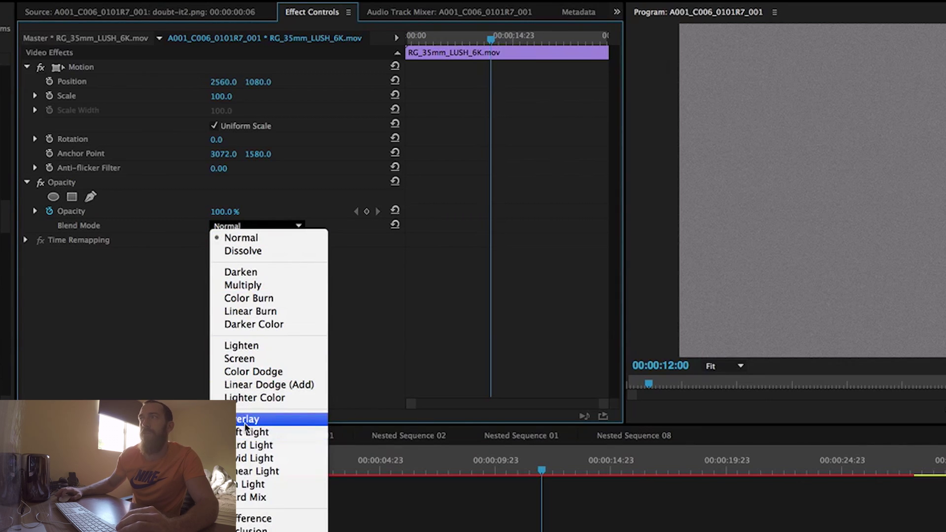
left_click(250, 419)
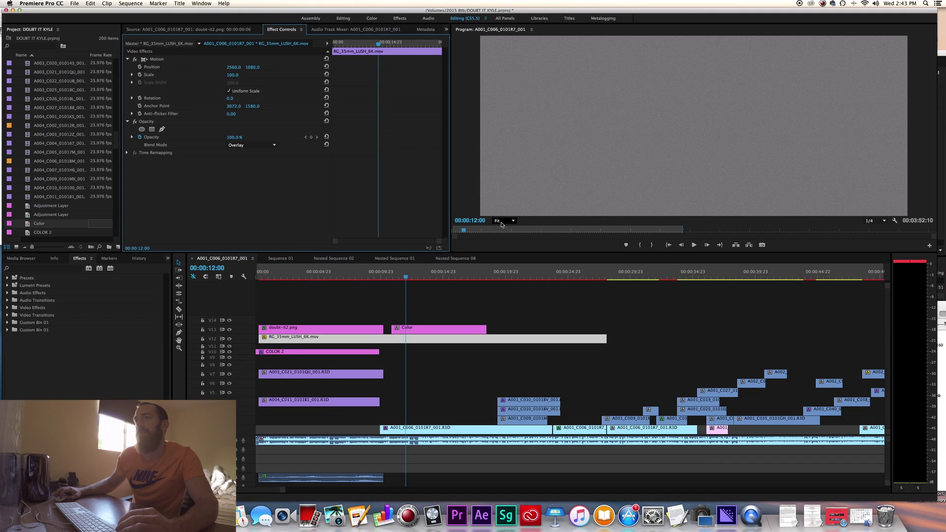
left_click(426, 308)
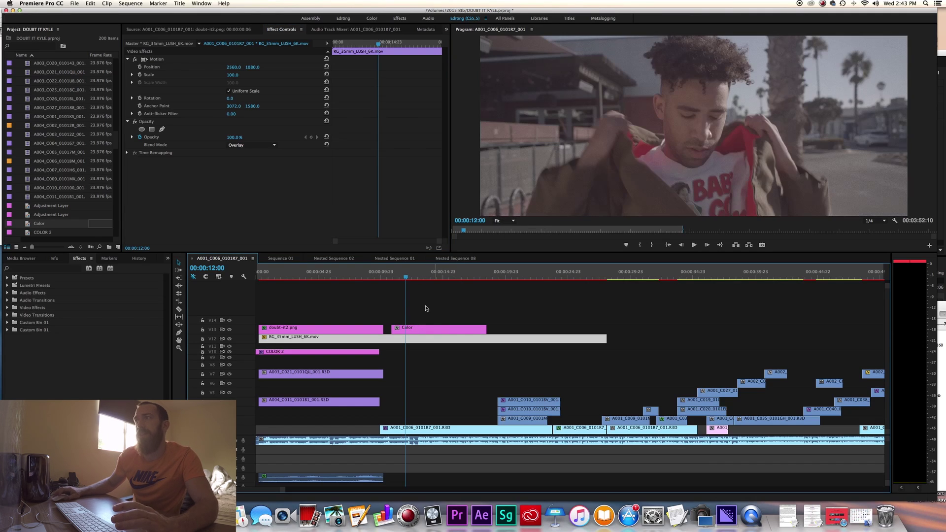
Magnify the preview to 75% and compare the frame with and without grain by deleting and restoring the RG_35mm_LUSH_6K clip
left_click(503, 221)
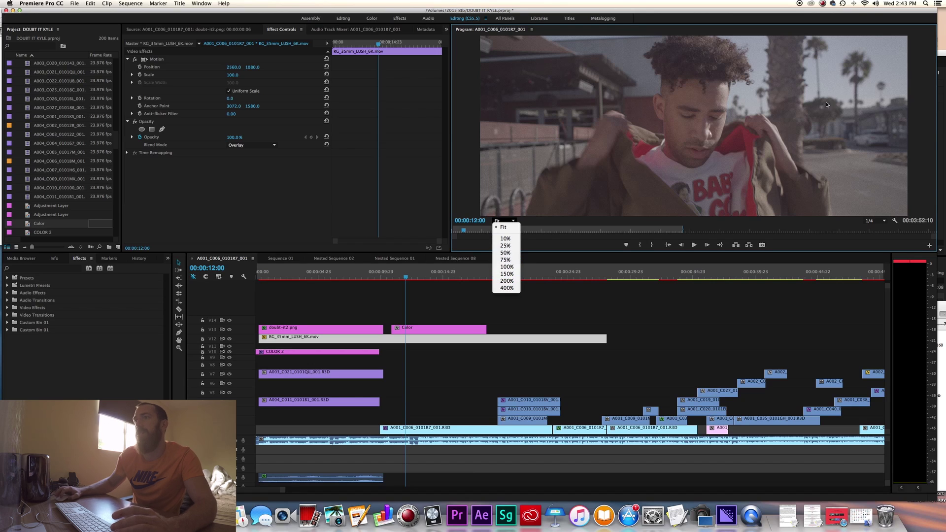
left_click(506, 259)
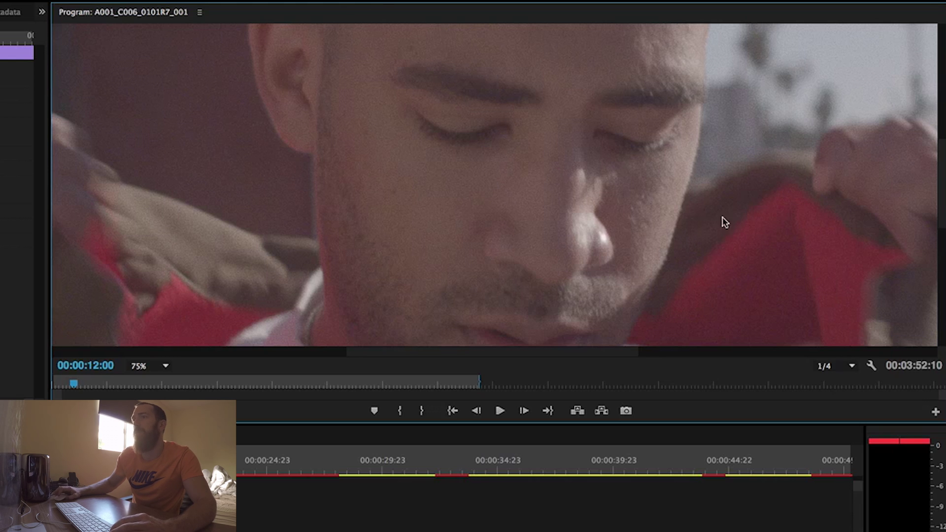
left_click(147, 492)
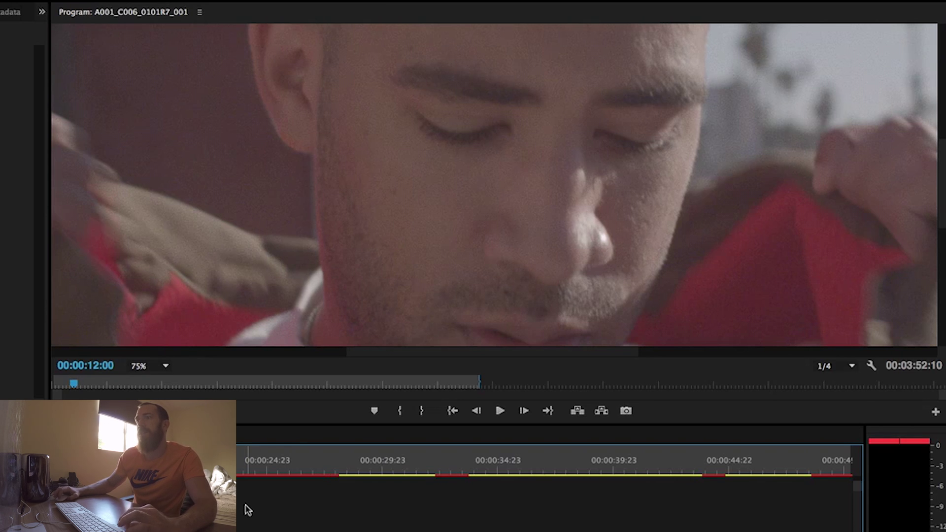
left_click(227, 523)
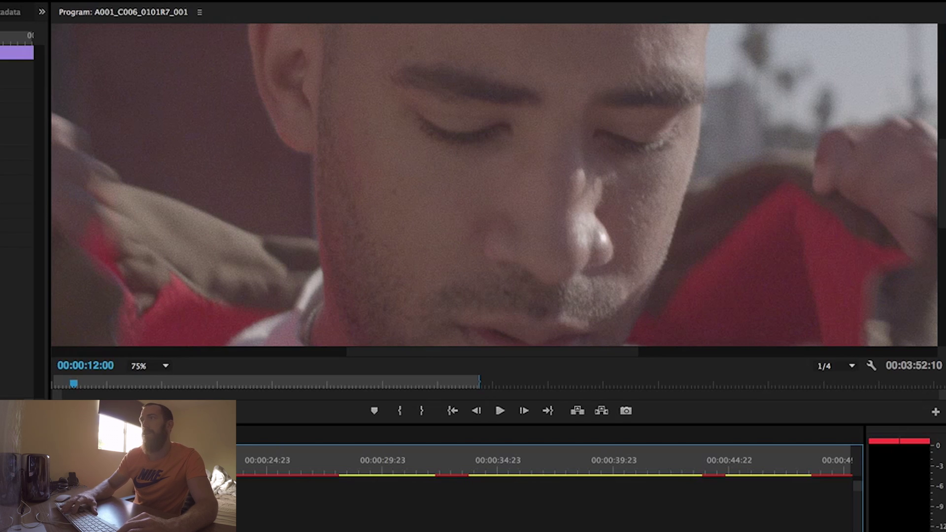
key("Delete")
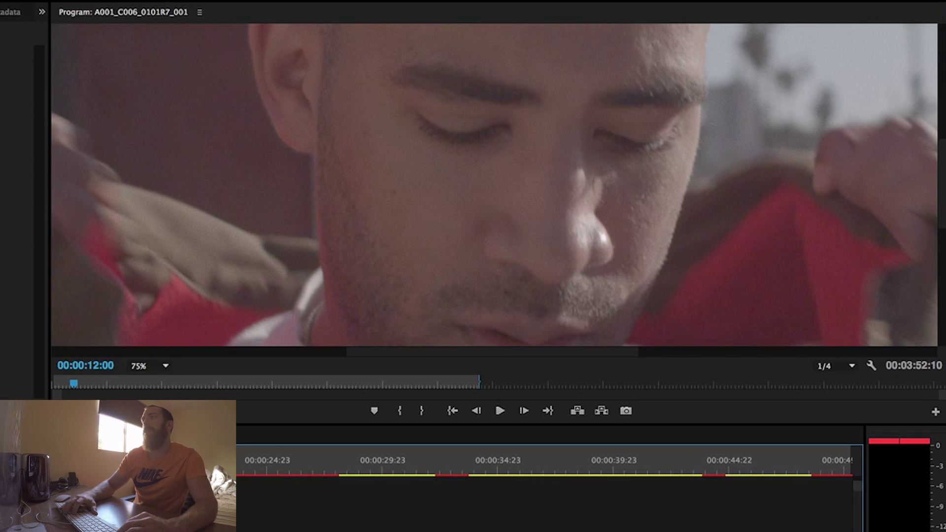
key("super+z")
key("super+z")
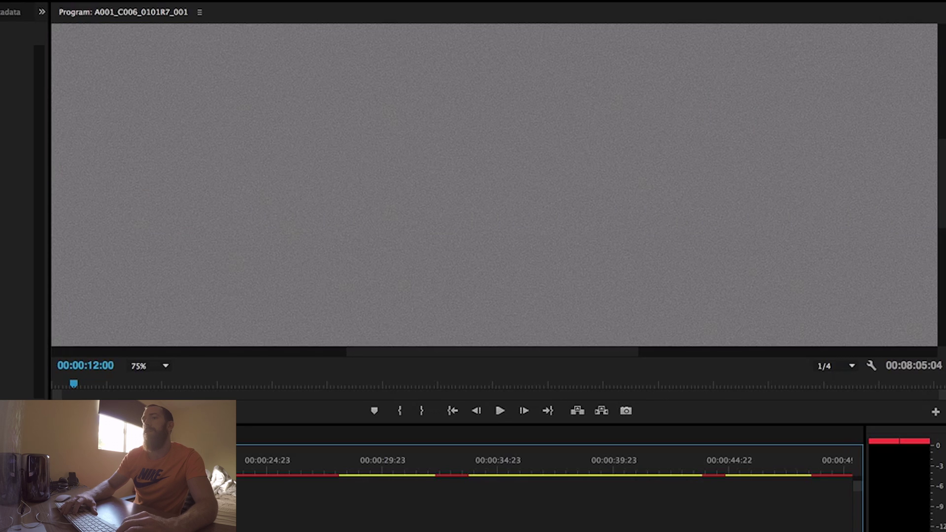
key("super+shift+z")
key("super+shift+z")
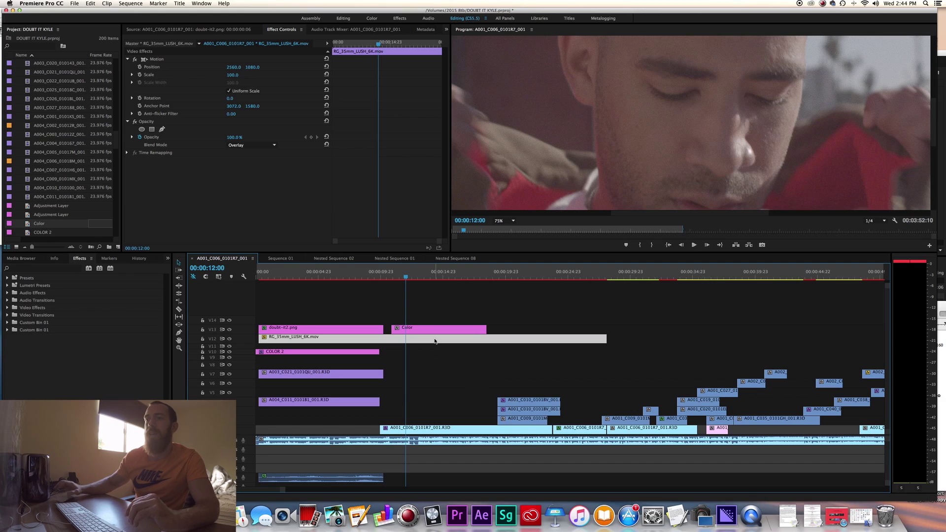
Delete the RG_35mm_LUSH_6K clip from track V12 and set the preview zoom to Fit
left_click(436, 340)
left_click(422, 357)
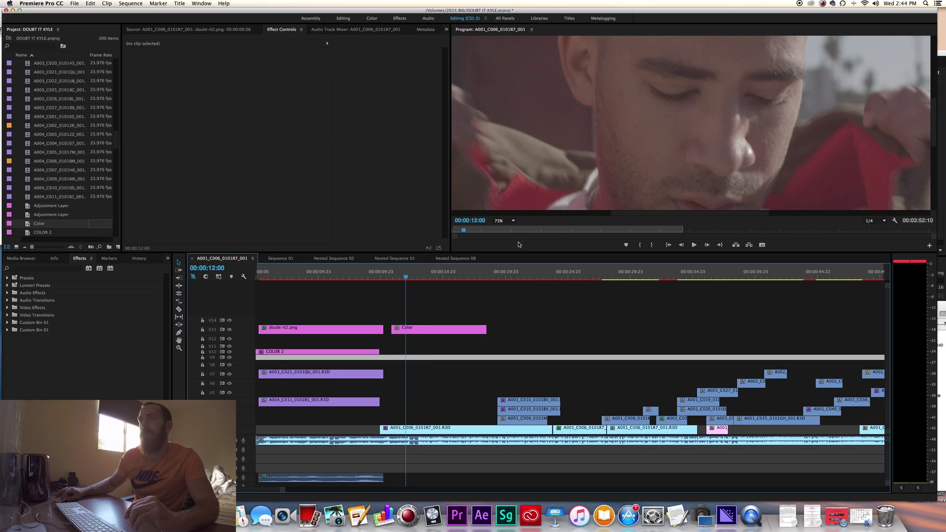
left_click(502, 221)
left_click(499, 223)
left_click(492, 288)
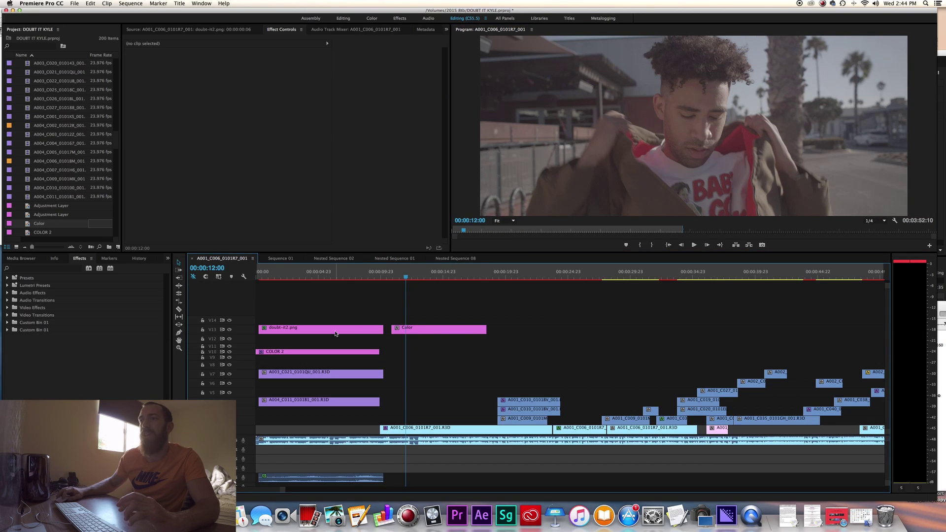
Move the Color adjustment layer up to track V14
left_click_drag(414, 333, 417, 321)
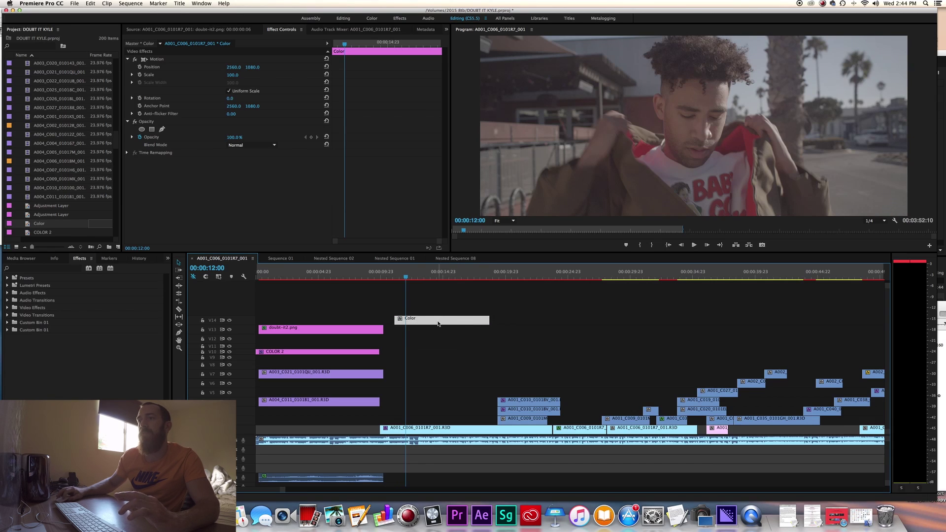
Extend the Color adjustment layer's end to about 00:00:39 and apply the Lumetri Color effect to it
left_click_drag(494, 319, 748, 319)
left_click(23, 269)
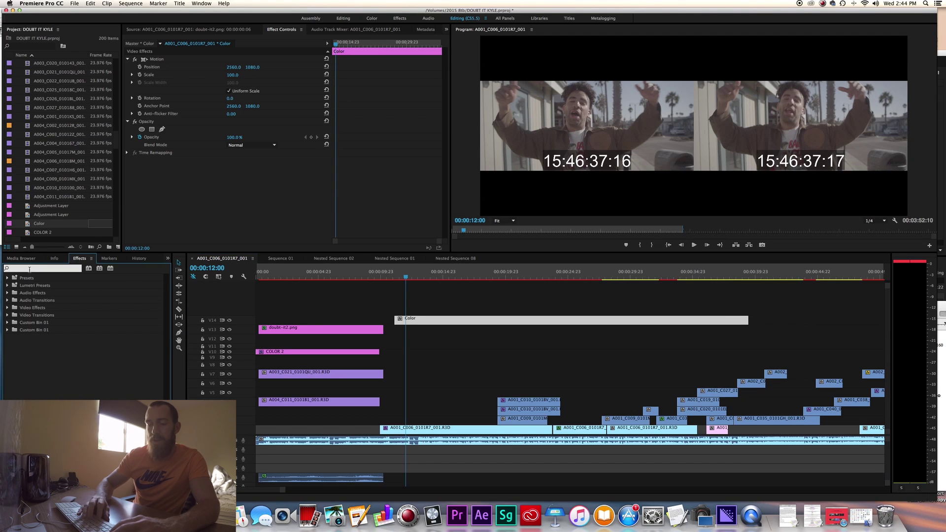
type("lumetr")
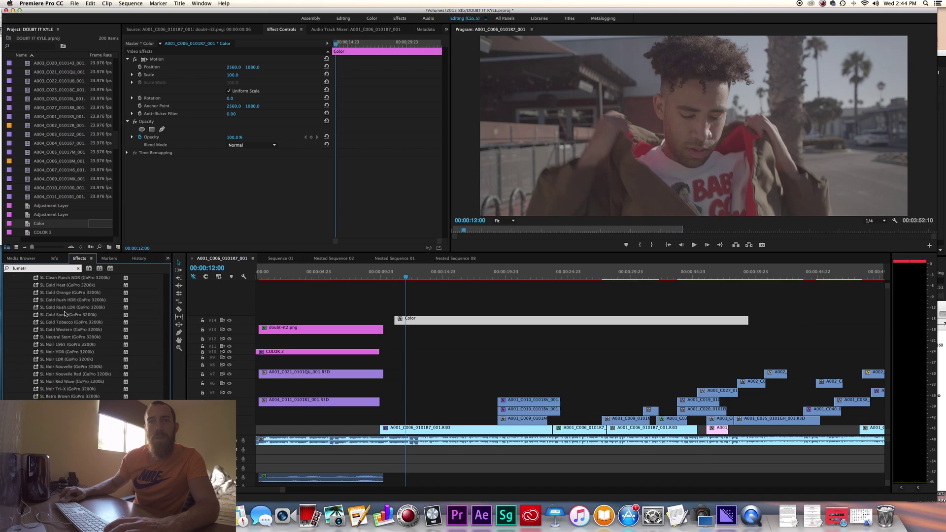
scroll(59, 345, "down", 10)
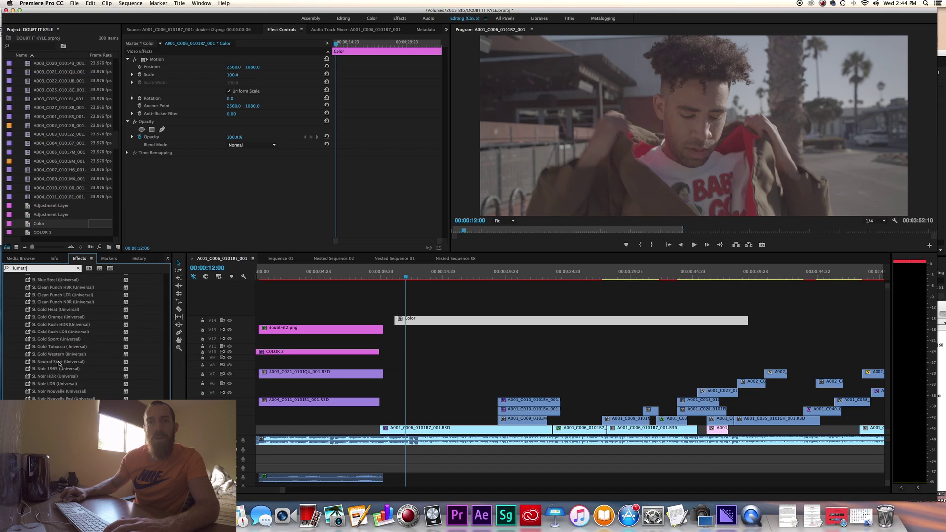
key("Return")
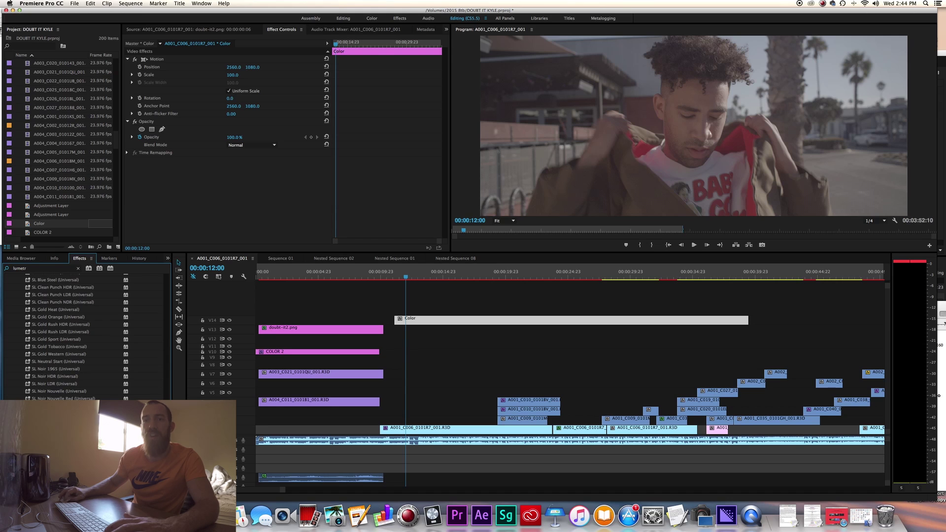
left_click_drag(502, 308, 420, 323)
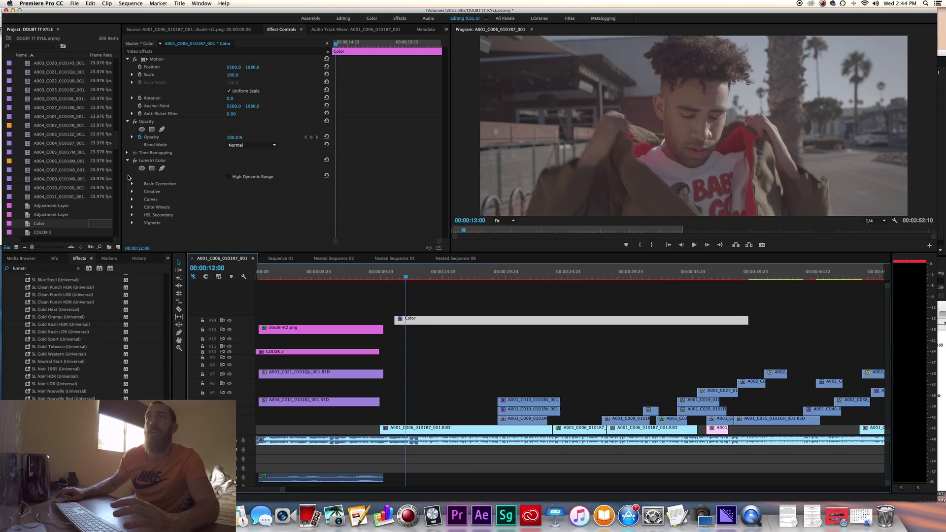
Switch to the Color workspace and browse for a custom Look or LUT file for the Color layer's Creative settings
left_click(372, 19)
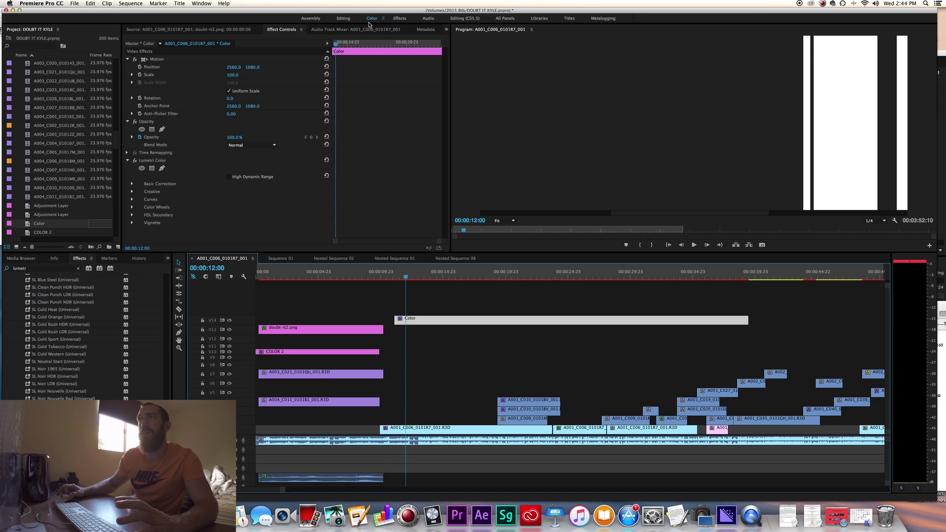
left_click(463, 525)
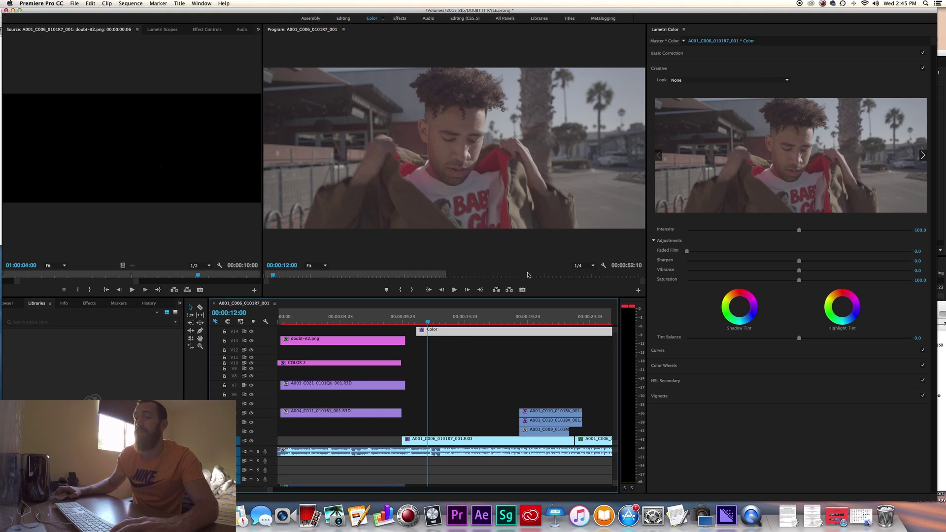
left_click(739, 80)
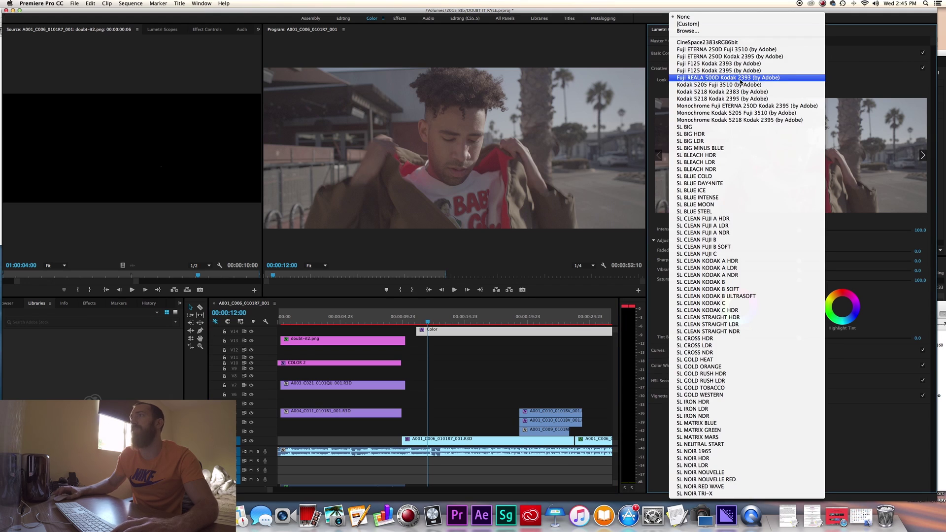
left_click(704, 31)
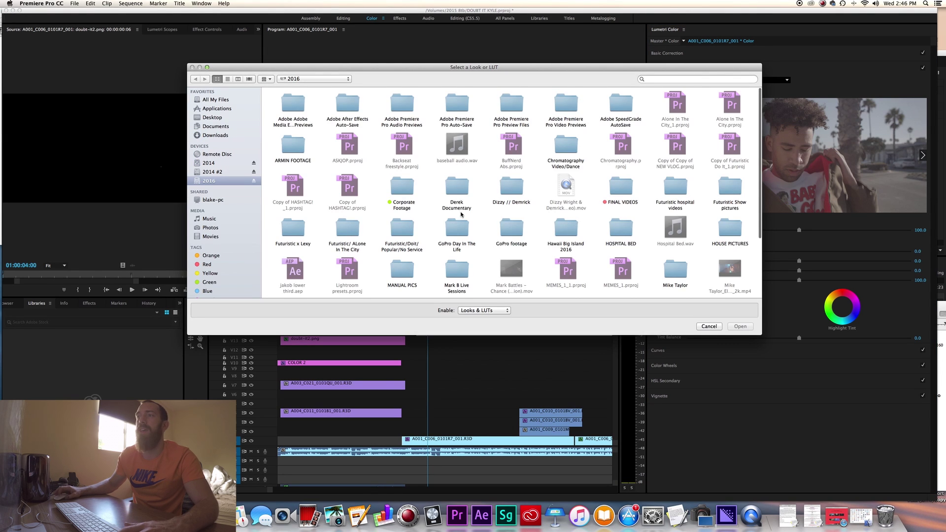
Load Marston Marble.cube as the Look from the Lutify.me Professional Teal & Orange folder, within COLOR LUTS on the 2014 drive
scroll(462, 214, "down", 3)
scroll(461, 214, "up", 3)
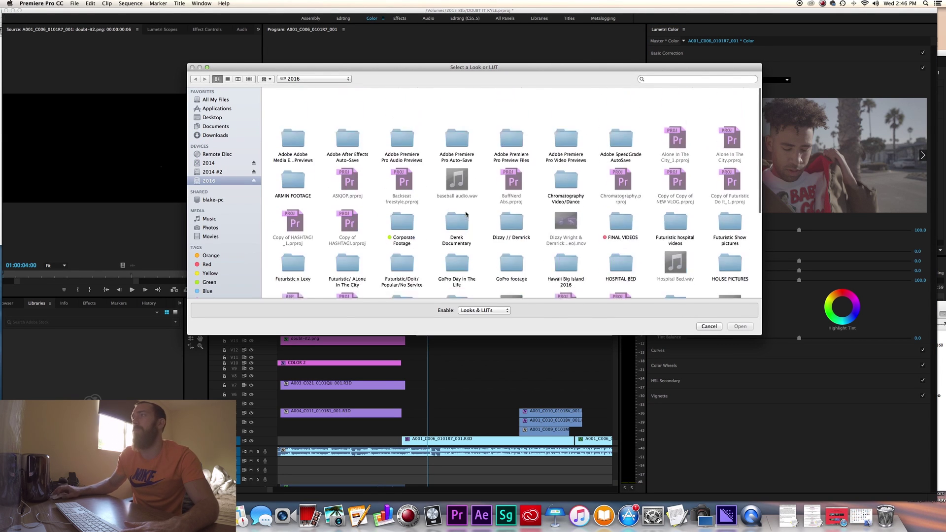
left_click(210, 164)
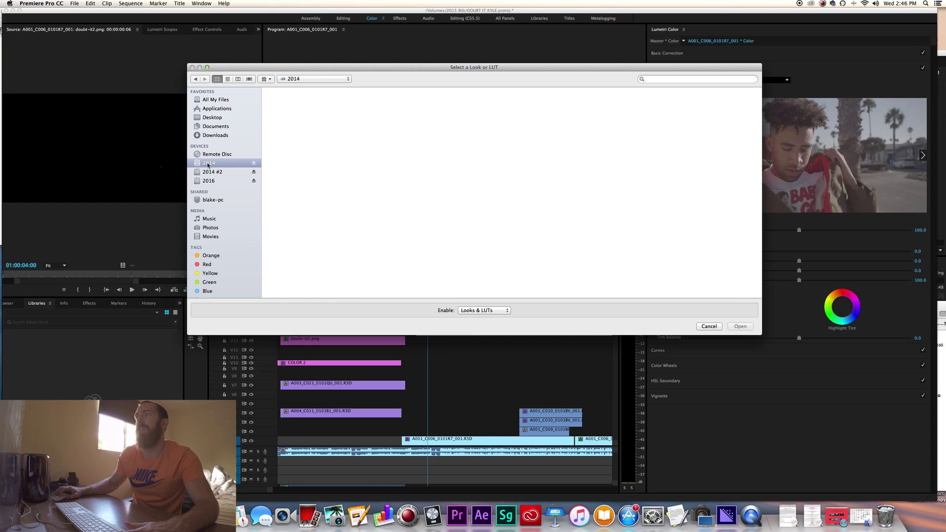
left_click(624, 105)
double_click(624, 105)
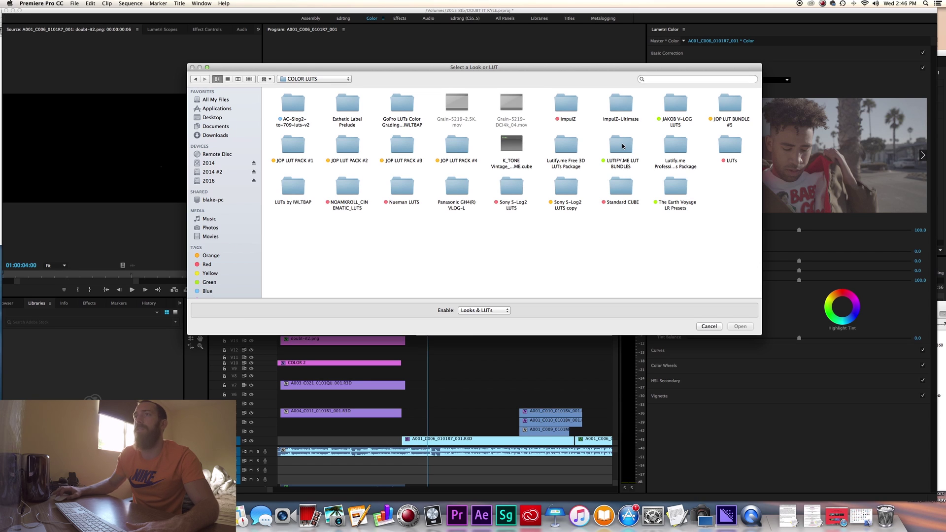
double_click(622, 145)
double_click(385, 102)
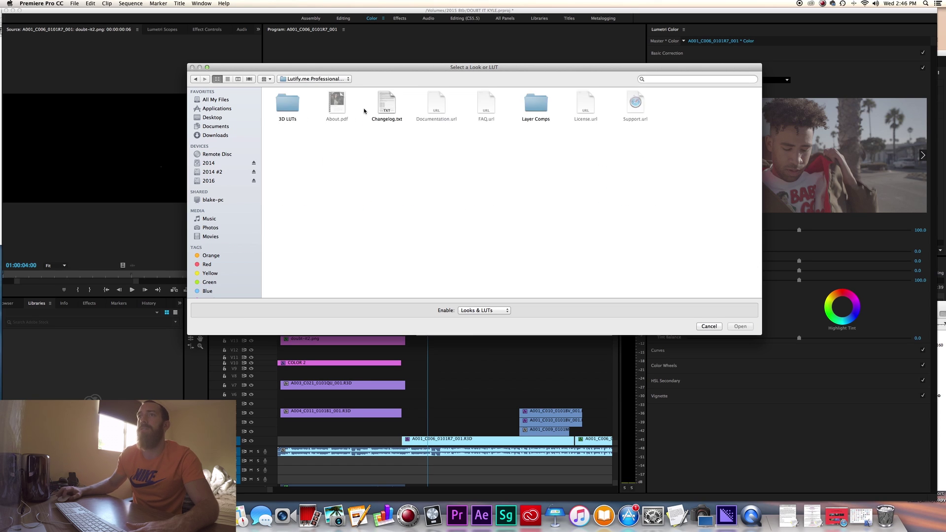
double_click(299, 106)
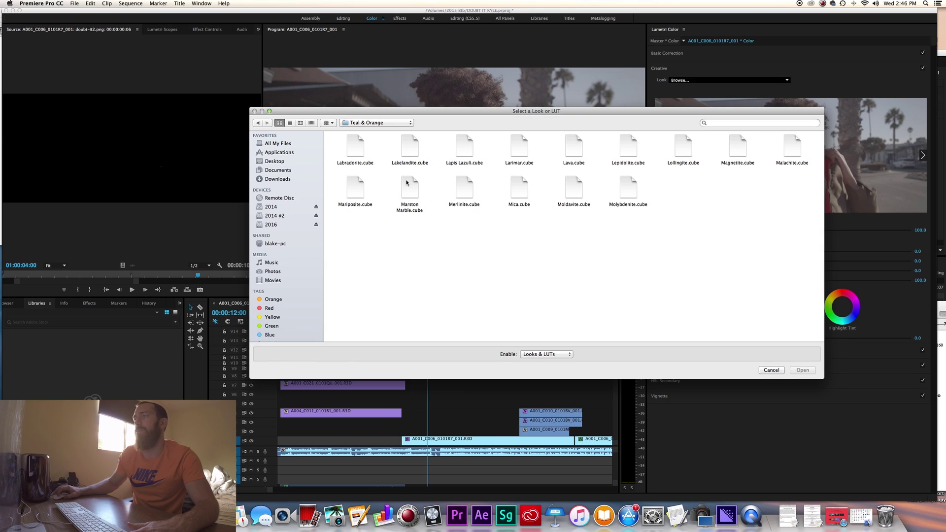
left_click(407, 185)
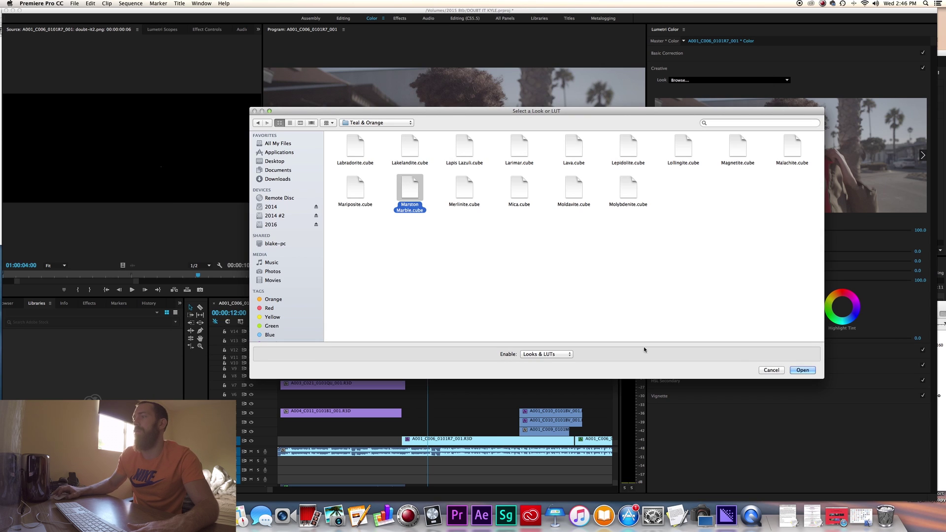
left_click(803, 370)
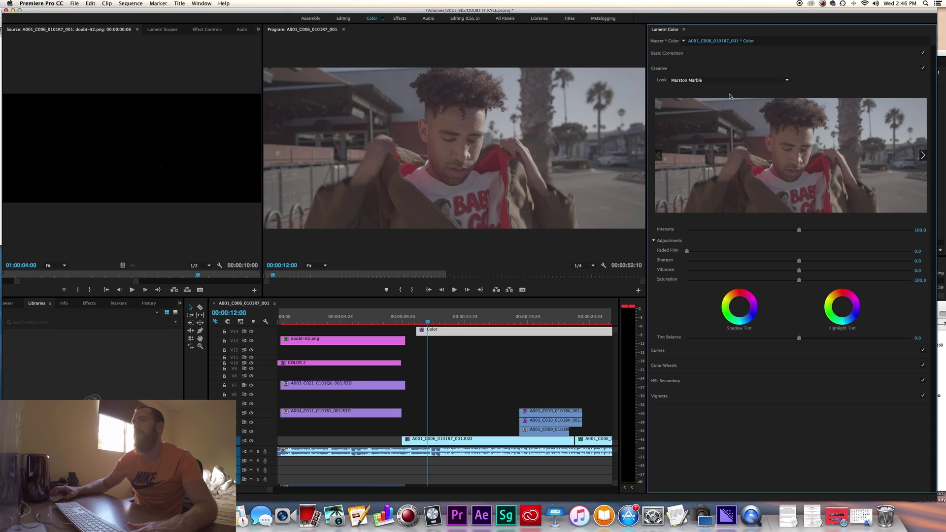
Set Creative Intensity to 167.3, Faded Film 44.3, Vibrance 50.1 and Saturation 81.3, plus Basic Correction Temperature 4.8 and Blacks -29.3
left_click(768, 164)
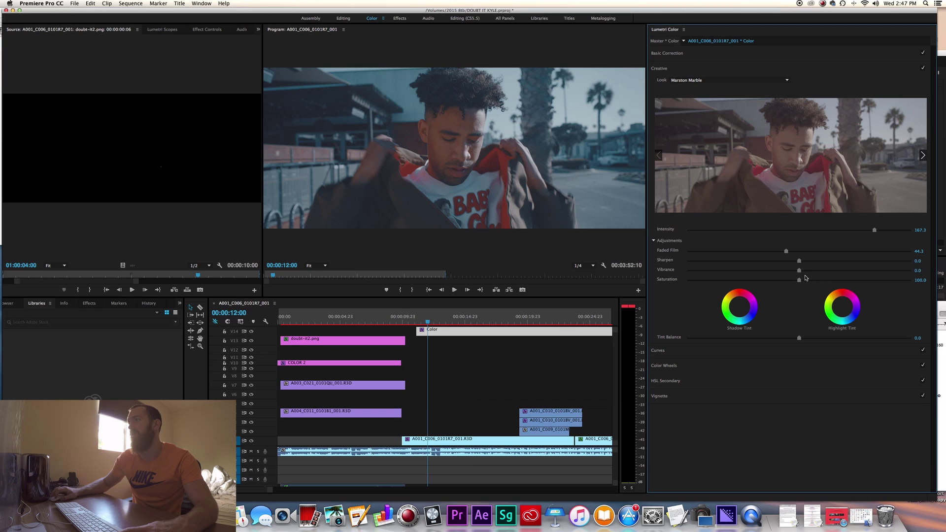
left_click_drag(790, 284, 777, 284)
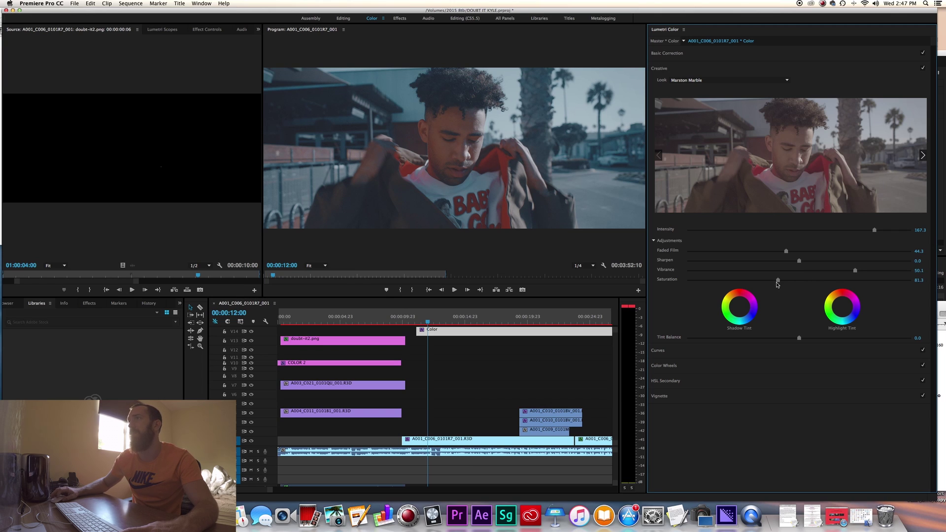
left_click(749, 58)
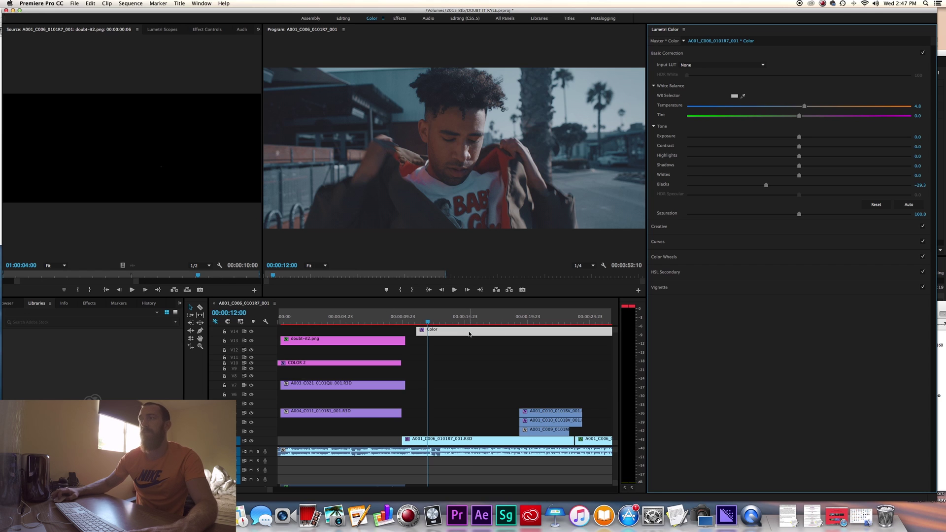
Return to the Editing (CS5.5) workspace and delete the Color adjustment layer from track V14
key("alt+shift+6")
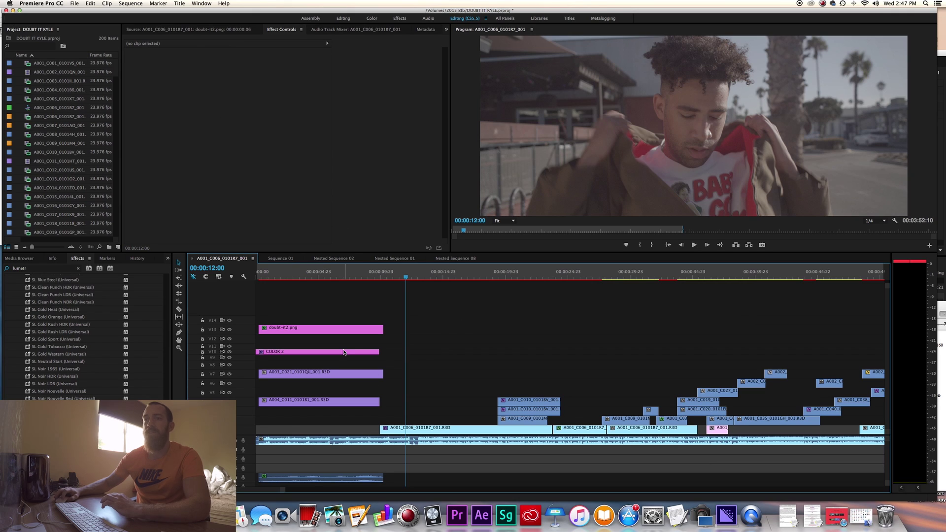
Extend the COLOR 2 adjustment layer's end to about 00:00:20 and preview its grade at 00:00:11:22
left_click(345, 352)
left_click_drag(386, 353, 511, 358)
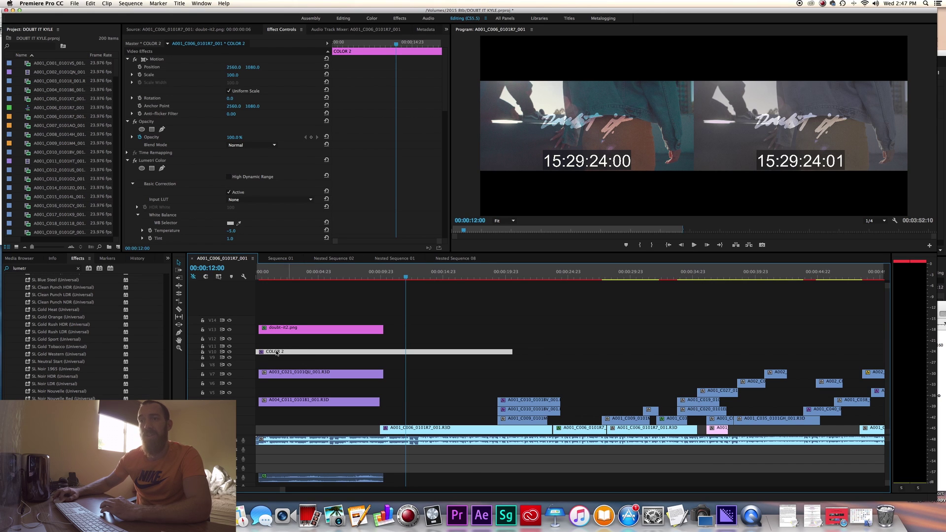
left_click_drag(262, 359, 549, 463)
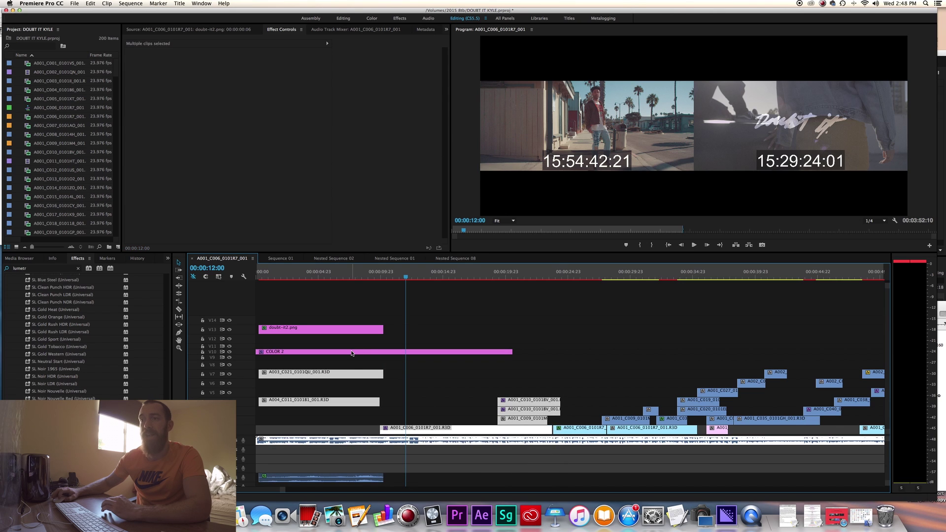
double_click(470, 351)
left_click_drag(420, 274, 404, 277)
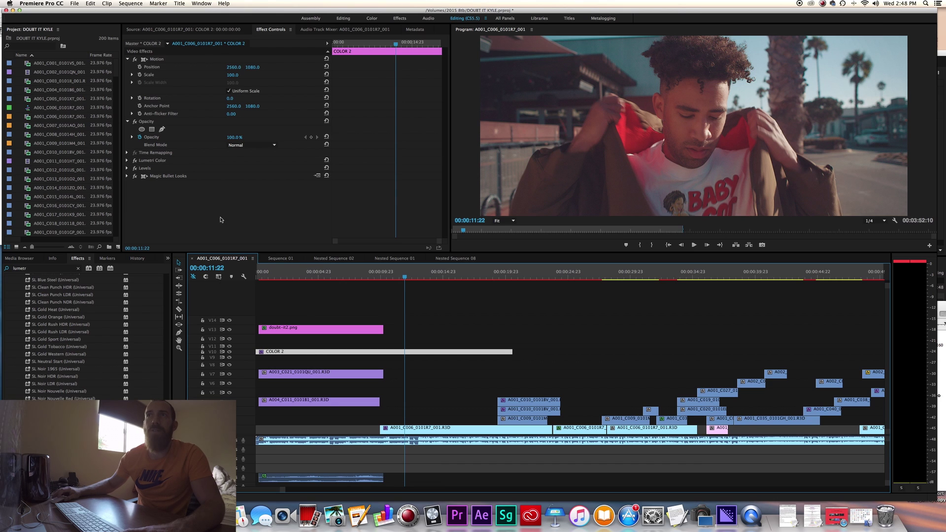
Examine the COLOR 2 layer's effect stack, including the Levels values and the Lumetri Color Basic Correction and Creative settings
left_click(128, 161)
left_click(127, 161)
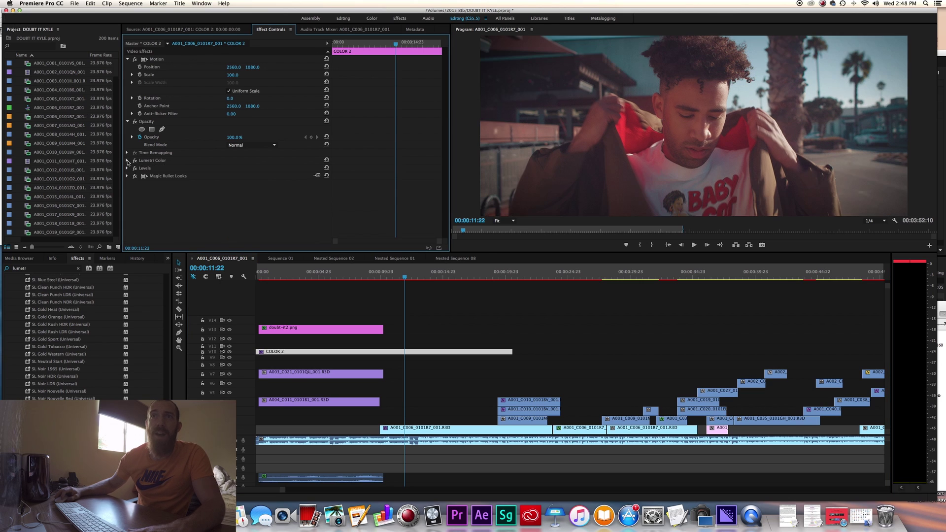
left_click(128, 169)
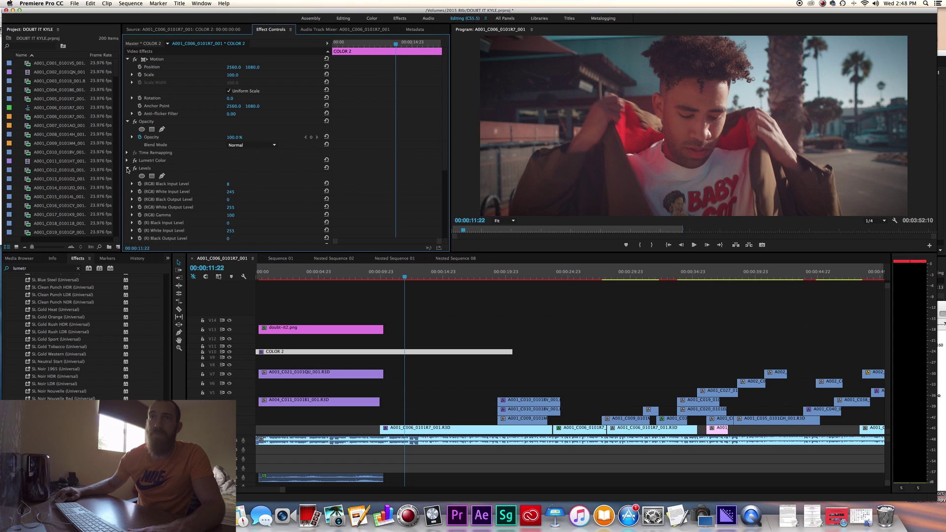
left_click(127, 169)
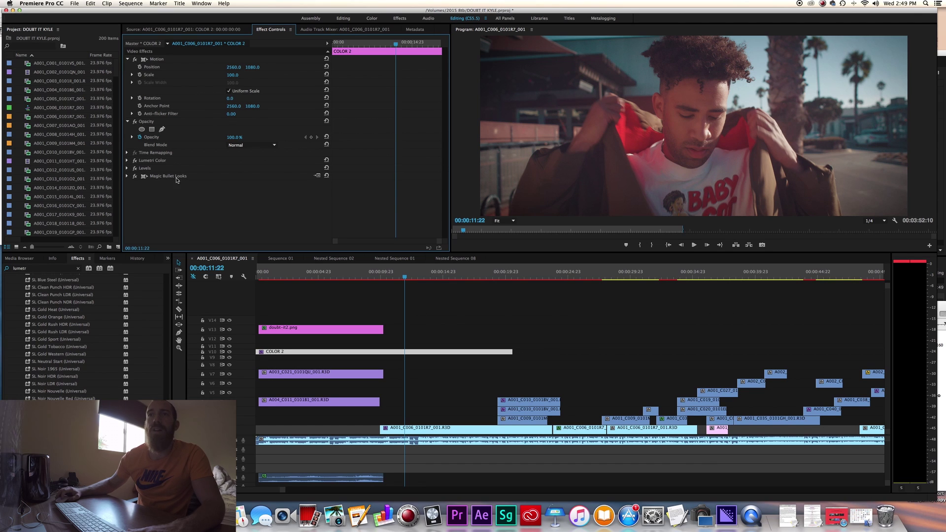
left_click(127, 160)
scroll(127, 180, "down", 3)
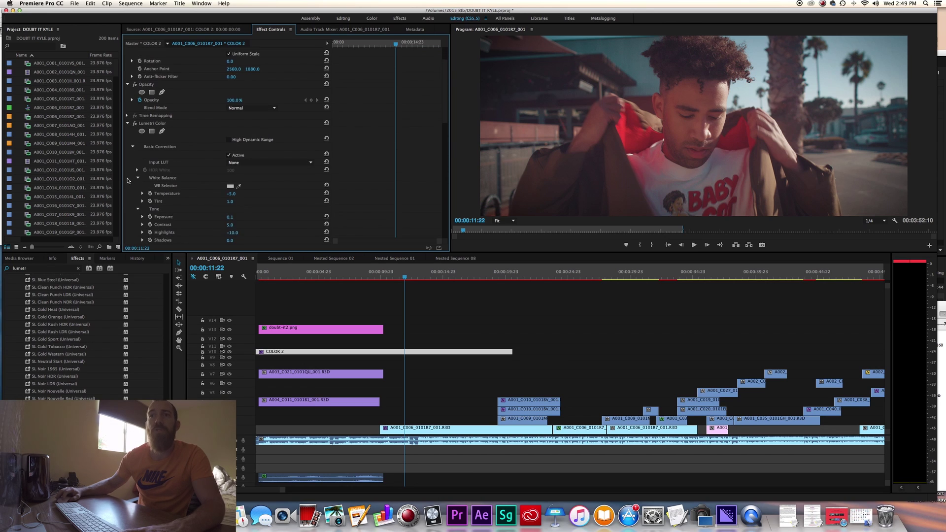
scroll(125, 170, "down", 3)
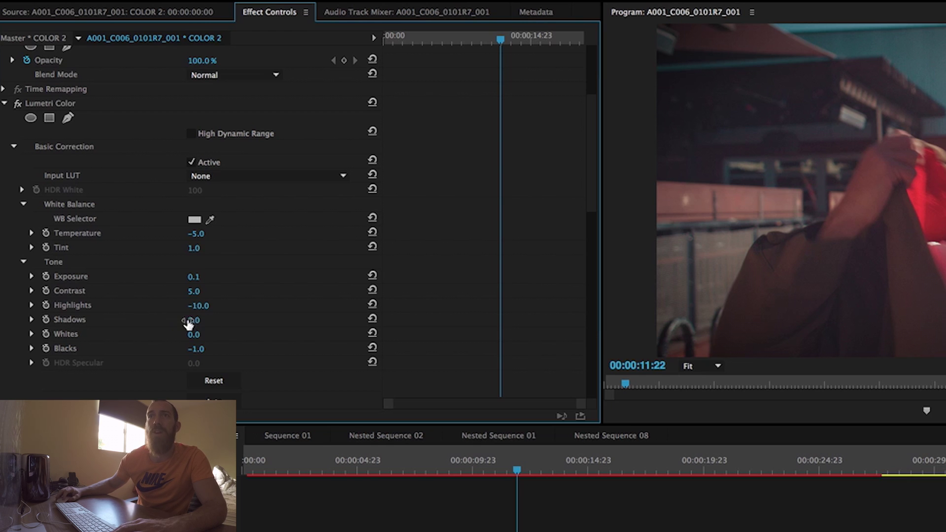
left_click(14, 147)
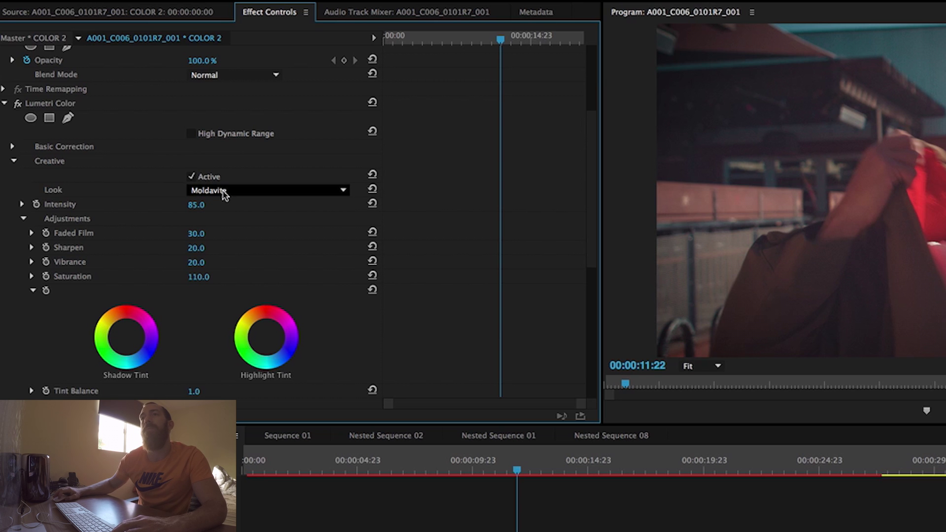
Look through the Teal & Orange LUT files for COLOR 2's Creative Look and dismiss the file browser, switching the Look to None
left_click(252, 193)
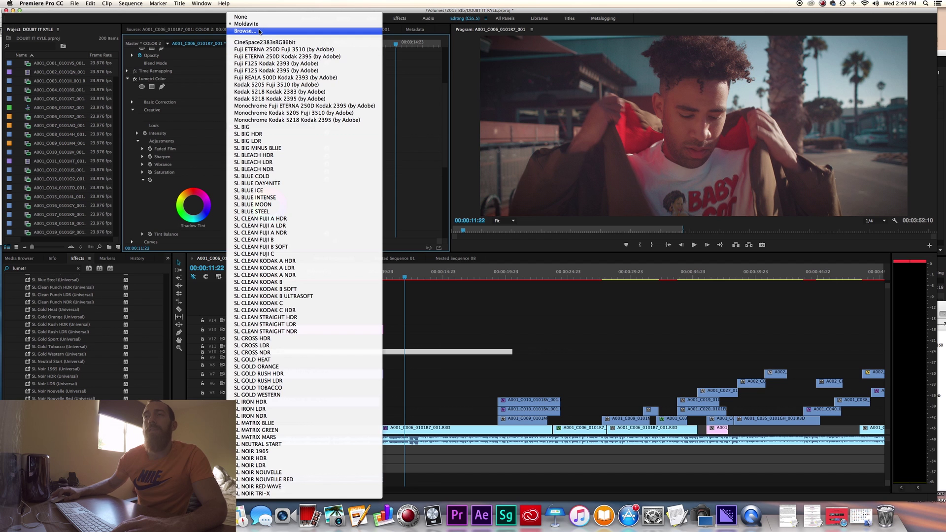
left_click(247, 16)
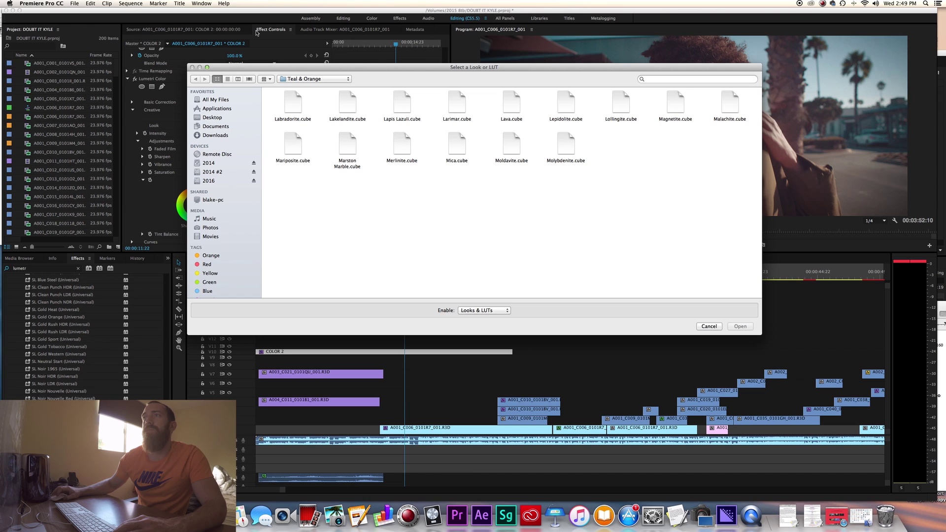
left_click_drag(535, 71, 559, 101)
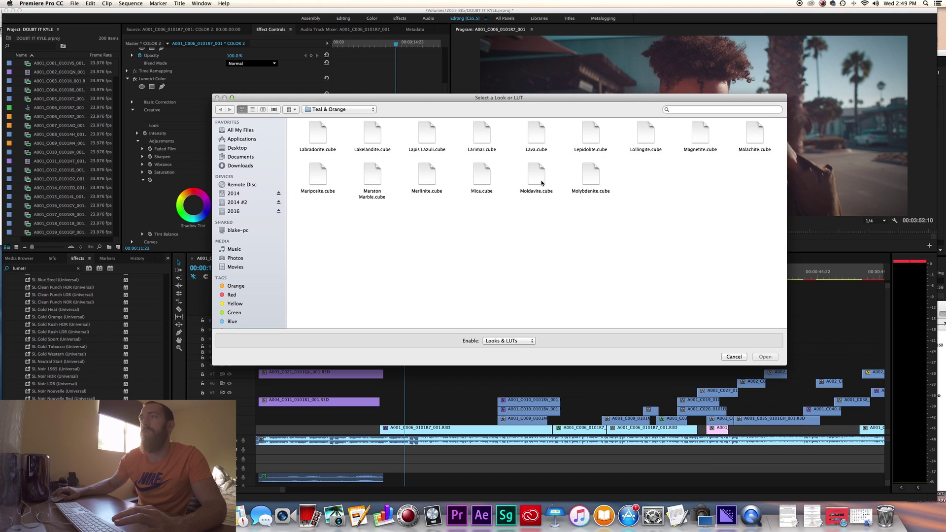
left_click(733, 356)
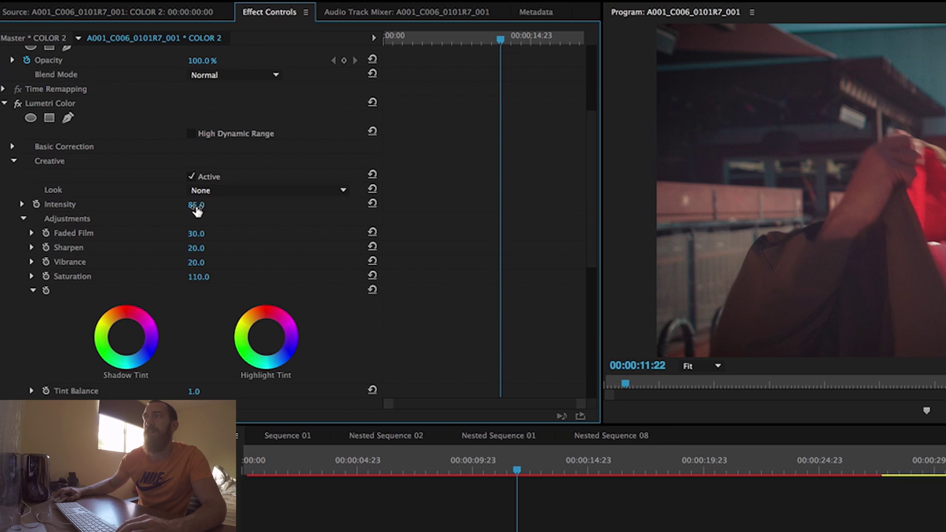
left_click_drag(196, 211, 196, 207)
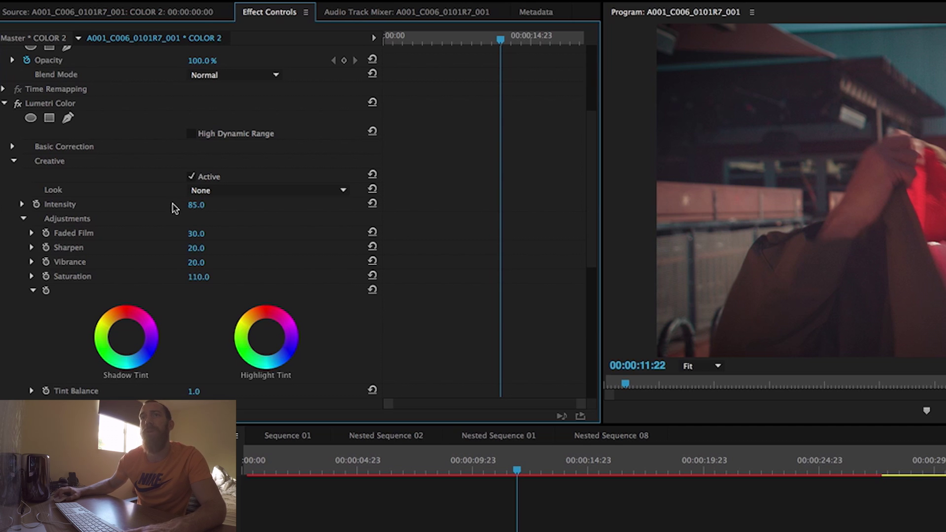
mouse_move(197, 238)
left_mouse_down()
mouse_move(67, 239)
mouse_move(194, 235)
left_mouse_up()
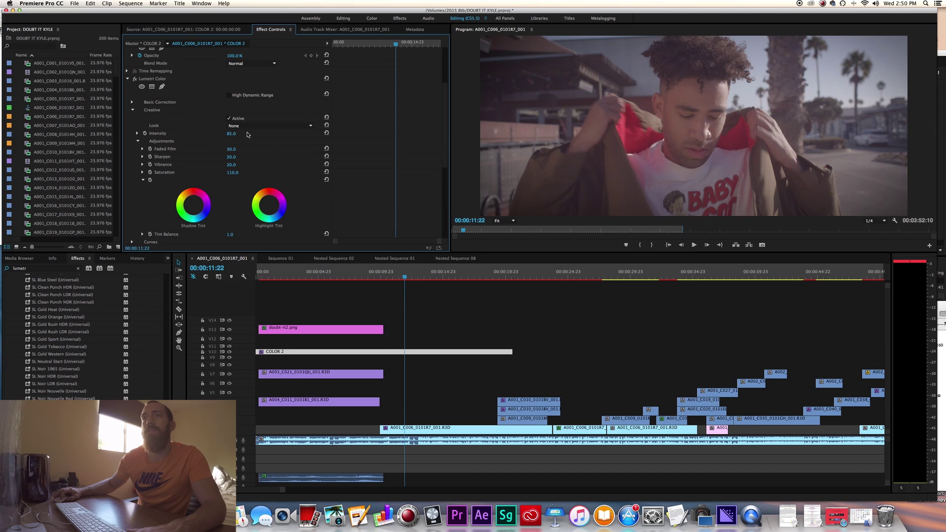
Browse for the Moldavite LUT file and apply it as COLOR 2's Creative Look in Lumetri Color
left_click(229, 191)
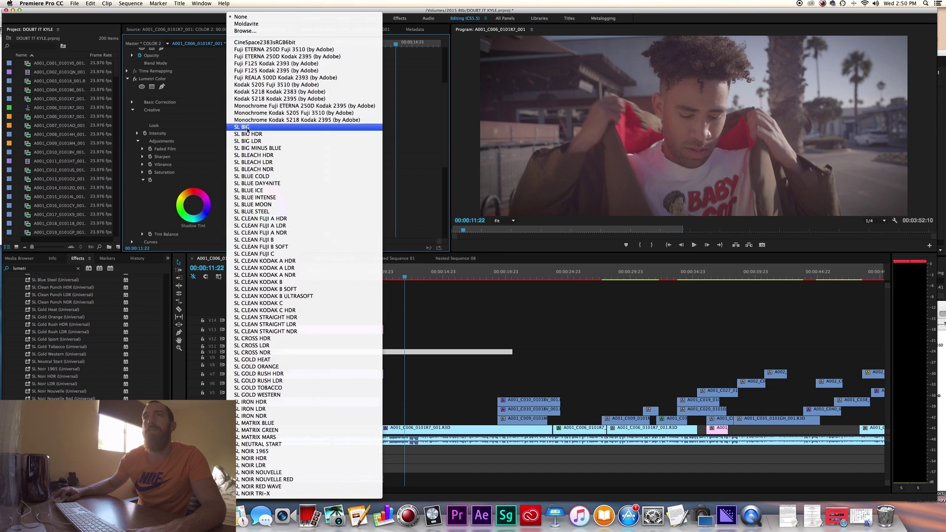
left_click(245, 30)
left_click(512, 146)
left_click(740, 326)
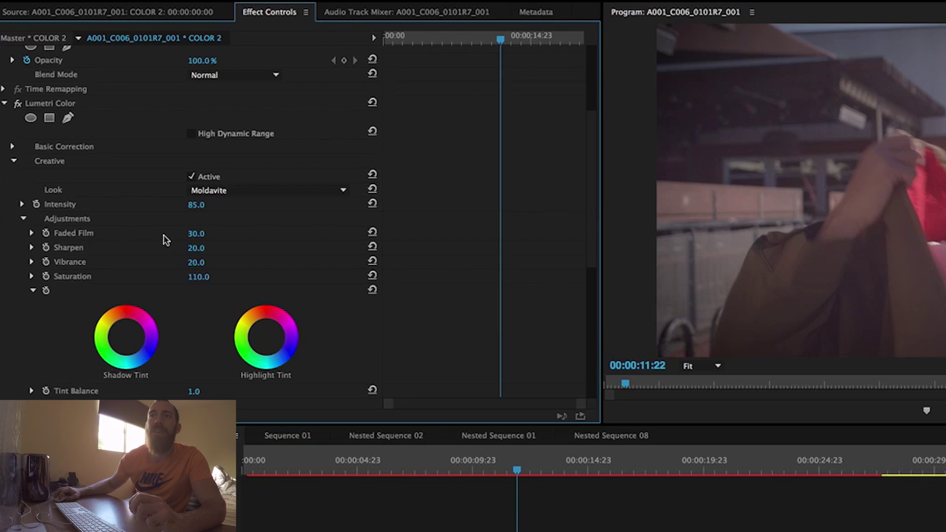
Try raising COLOR 2's Faded Film, setting it to 75 in the Creative adjustments
mouse_move(193, 237)
left_mouse_down()
mouse_move(207, 237)
mouse_move(196, 237)
left_mouse_up()
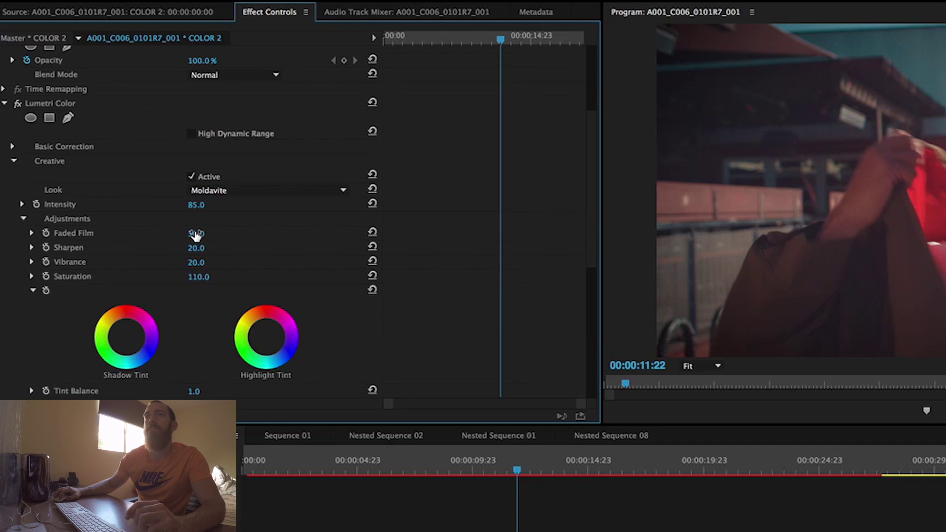
left_click(200, 232)
type("75")
left_click(680, 522)
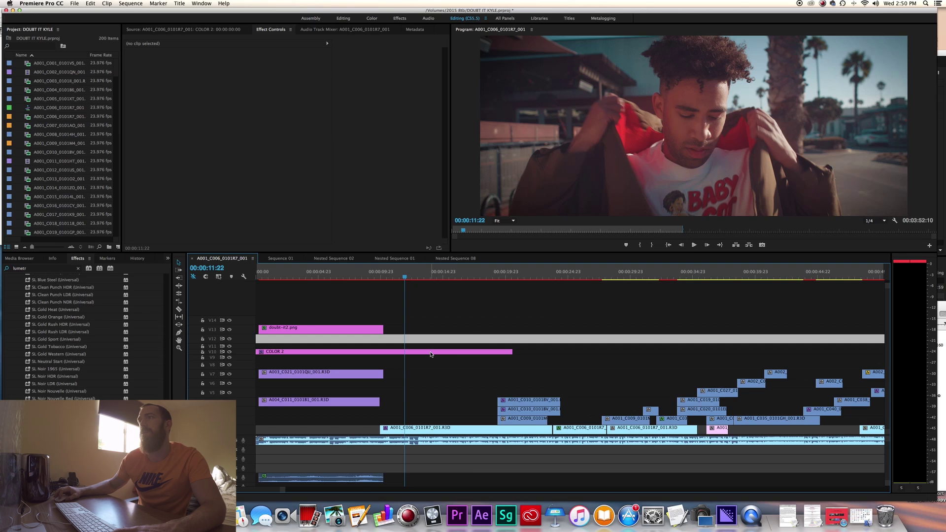
Reselect the COLOR 2 layer and set Faded Film to 30 in its Creative adjustments
left_click(430, 354)
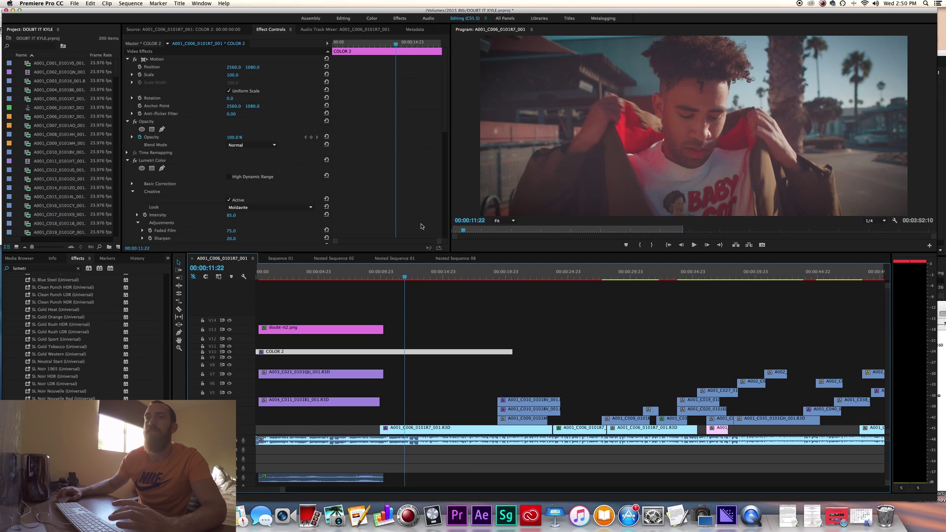
left_click(231, 216)
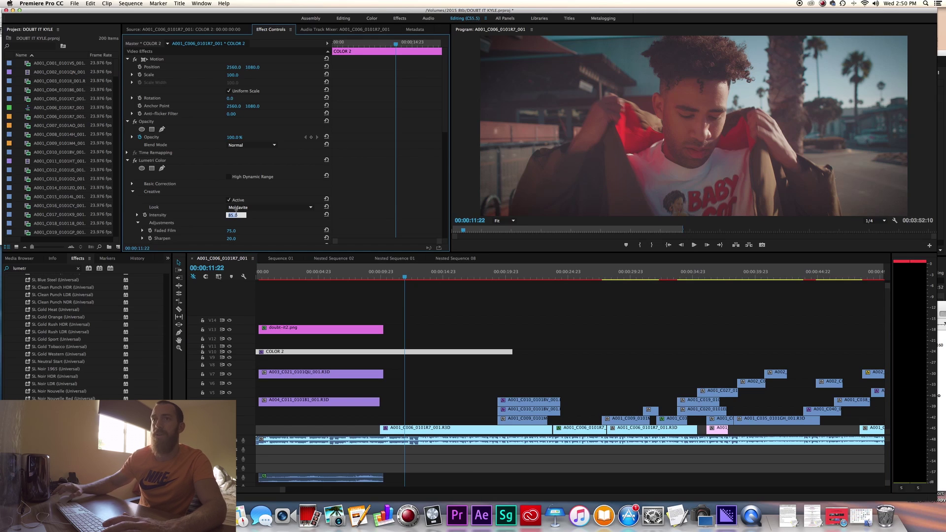
left_click(422, 327)
left_click(423, 350)
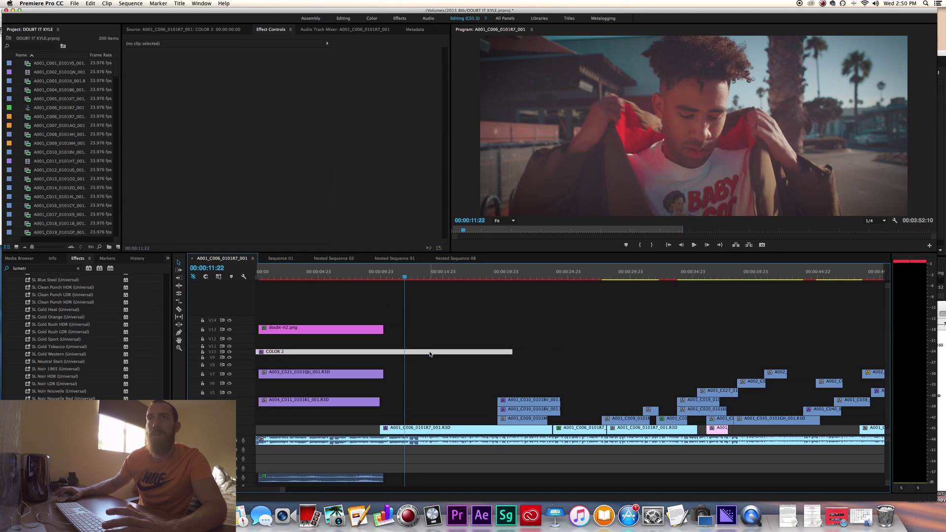
type("30")
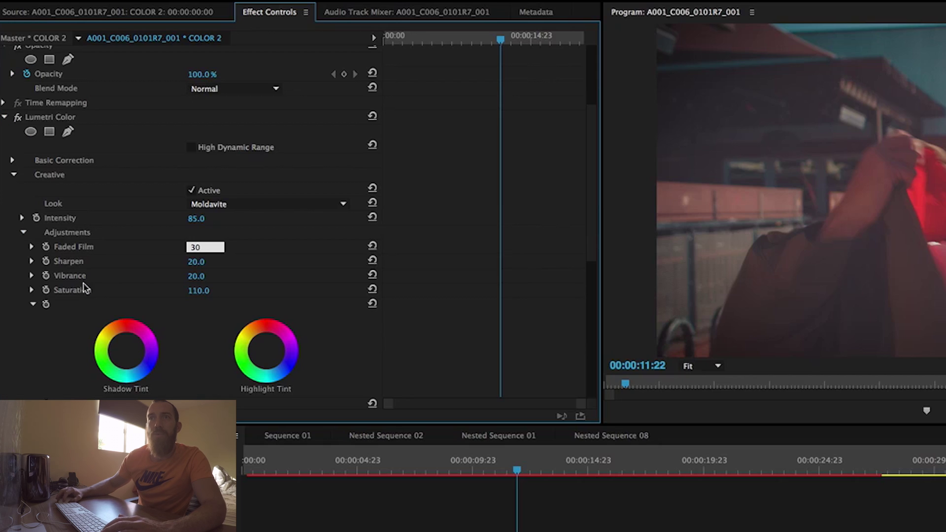
key("Return")
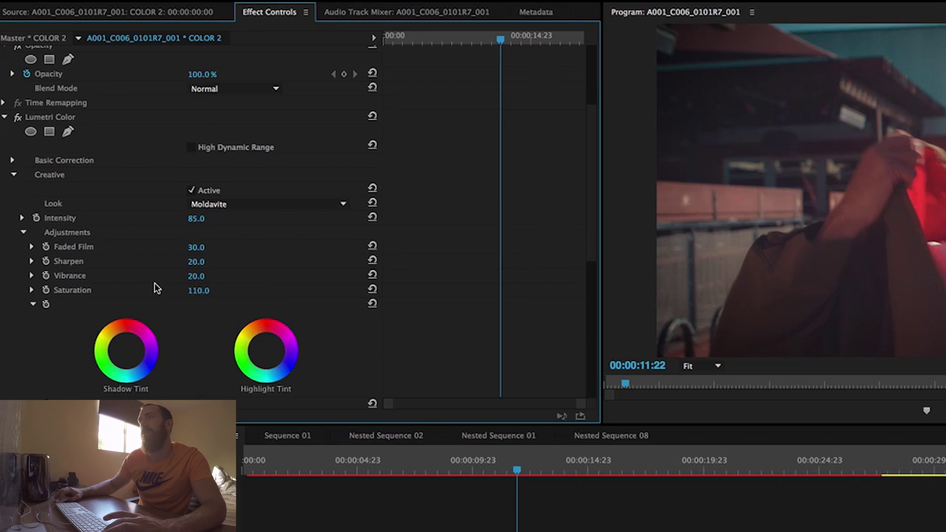
Examine COLOR 2's remaining Lumetri Color settings, including the tint wheels, Color Wheels and expanded Vignette values
scroll(146, 257, "down", 5)
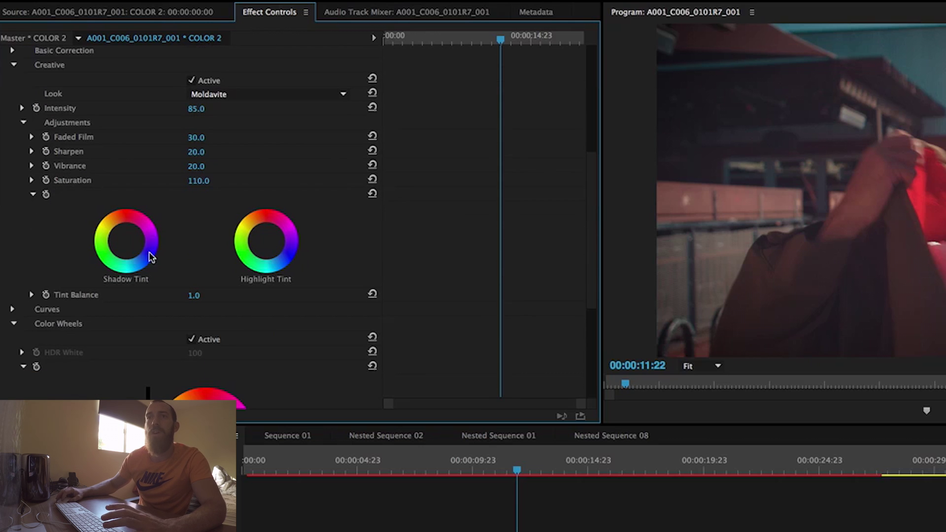
scroll(11, 220, "down", 10)
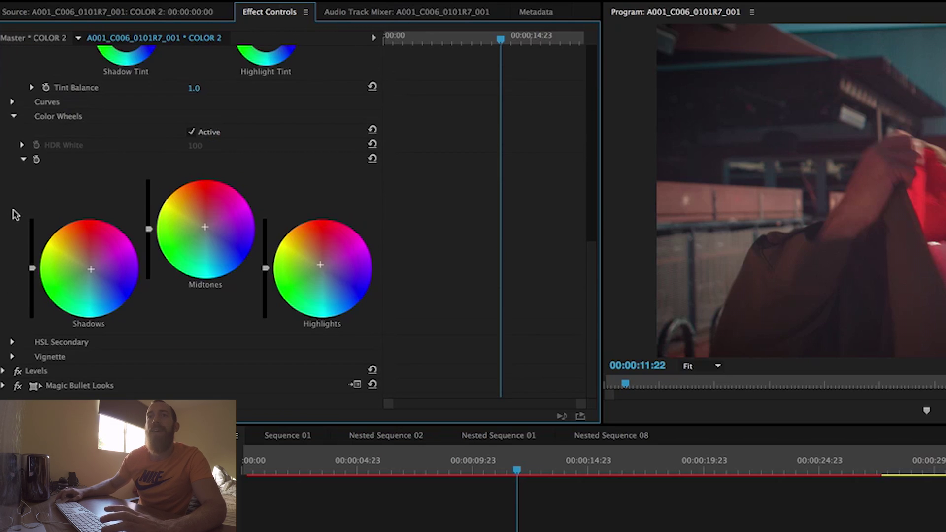
scroll(11, 235, "up", 5)
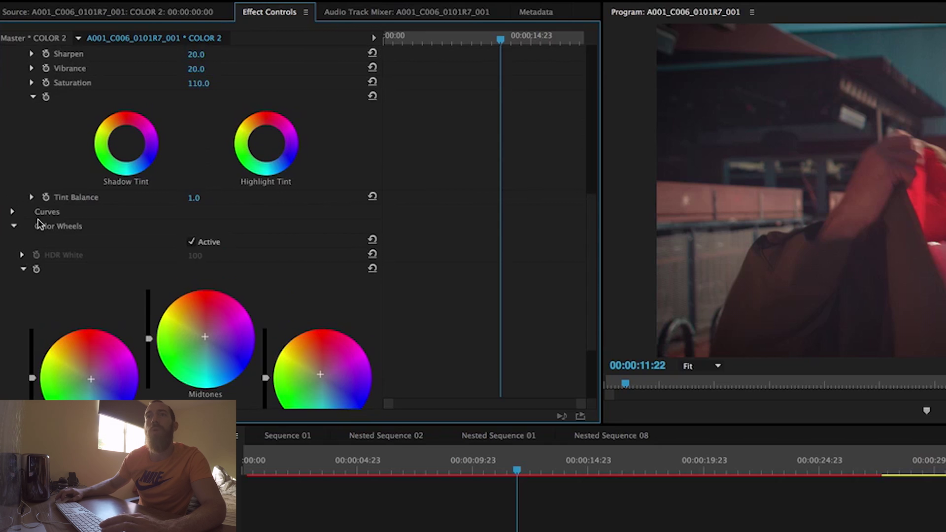
scroll(18, 309, "down", 5)
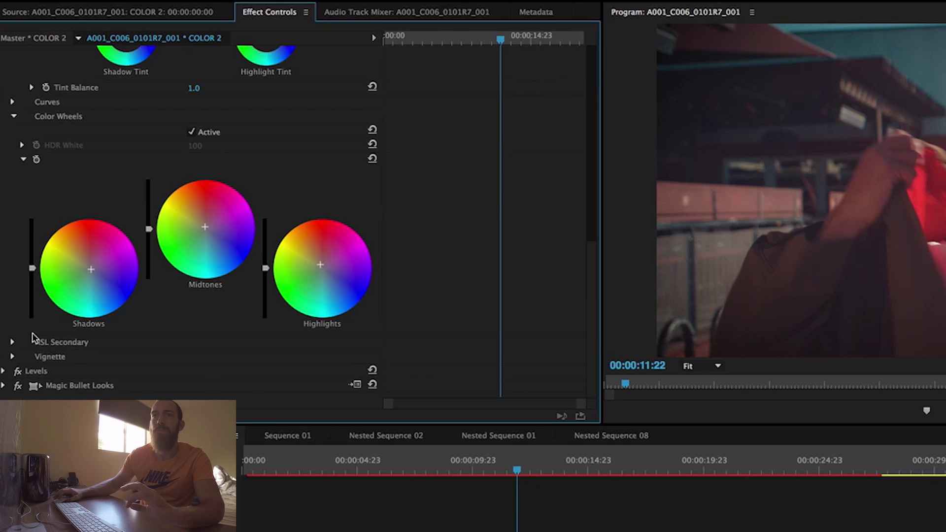
left_click(13, 356)
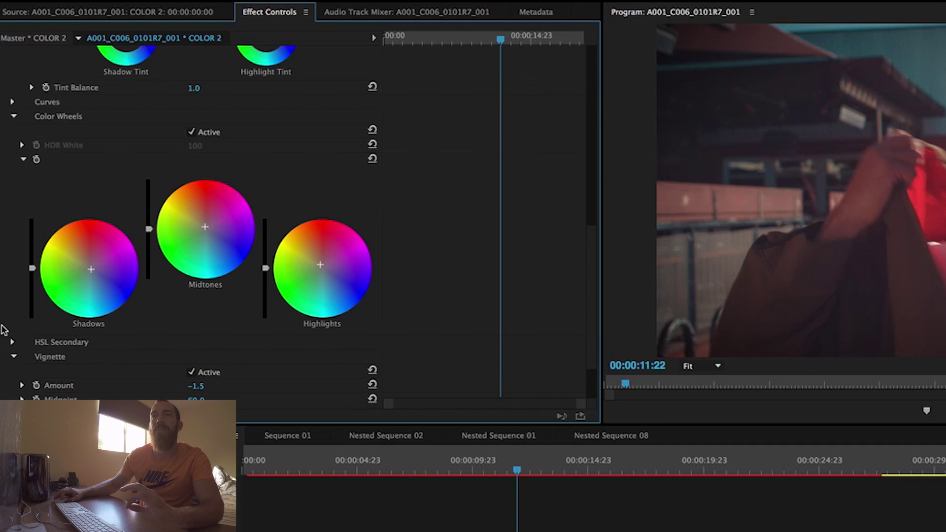
scroll(3, 330, "down", 3)
scroll(4, 330, "up", 10)
scroll(4, 330, "down", 10)
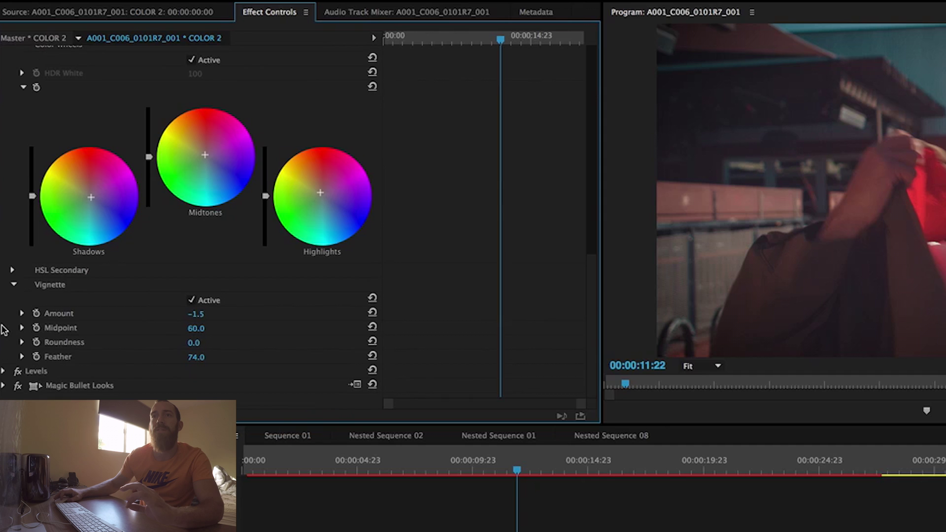
scroll(4, 329, "up", 10)
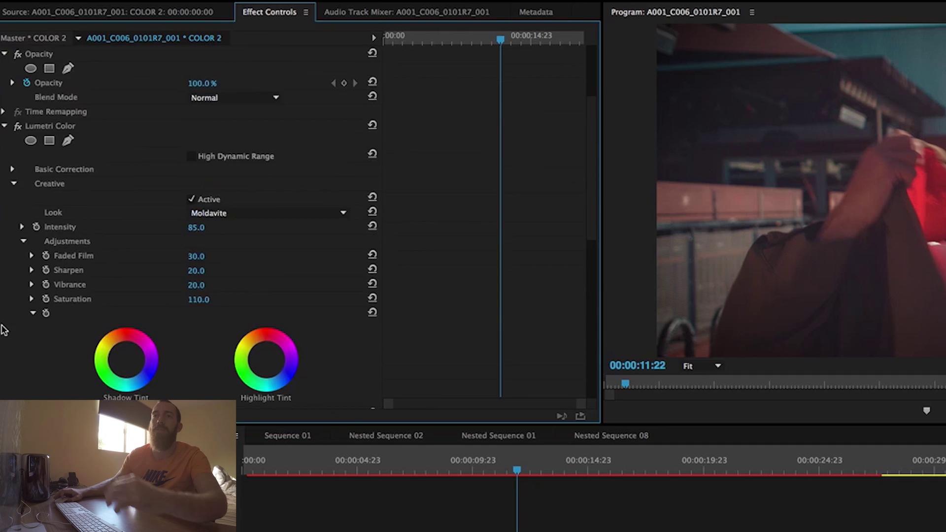
scroll(3, 329, "down", 6)
scroll(4, 330, "down", 4)
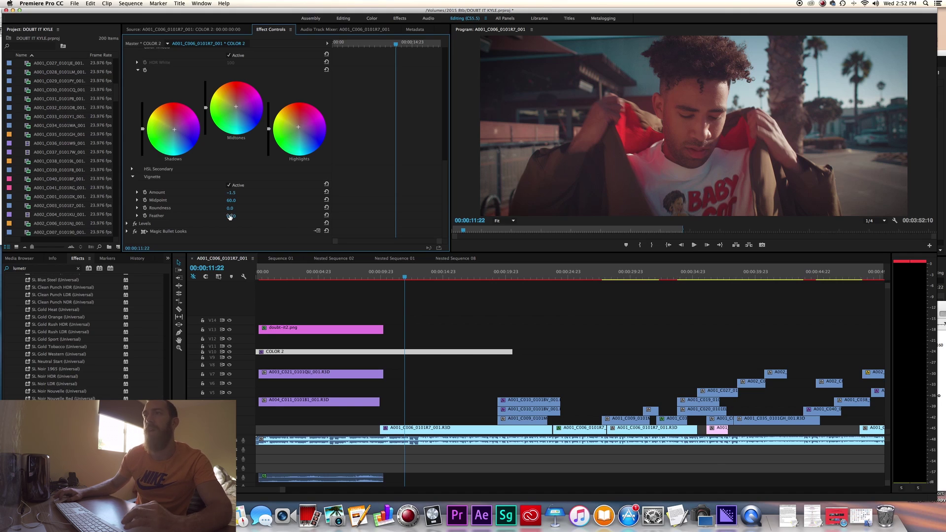
Try Vignette Feather values of 75 and 8 on COLOR 2 to compare soft and hard vignette edges
left_click(230, 215)
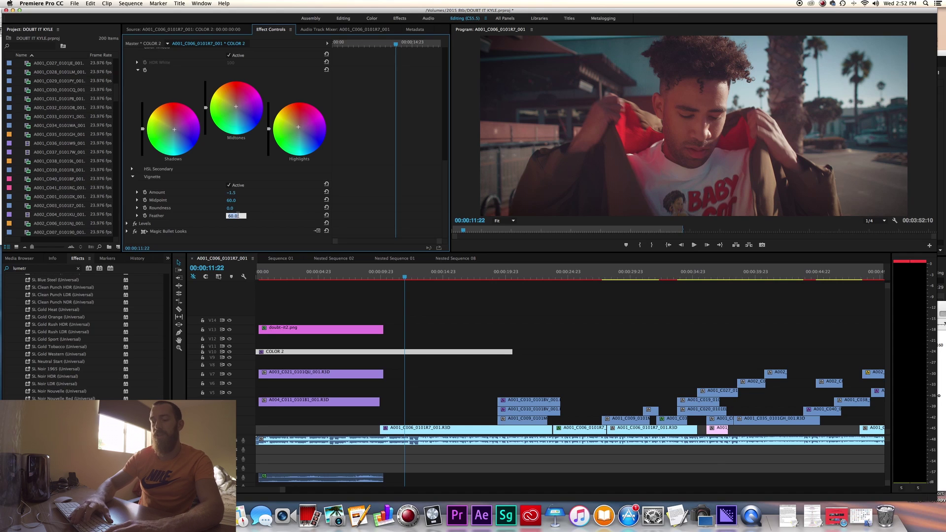
type("75")
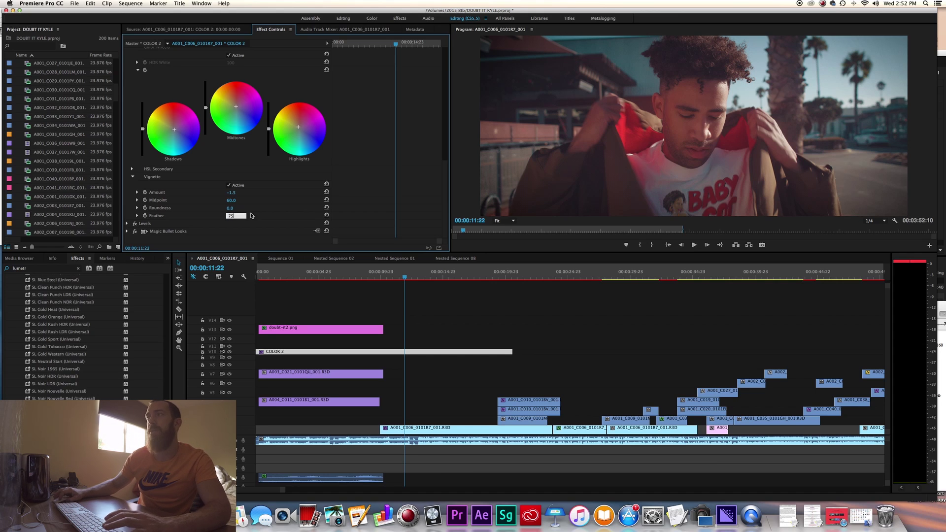
key("Return")
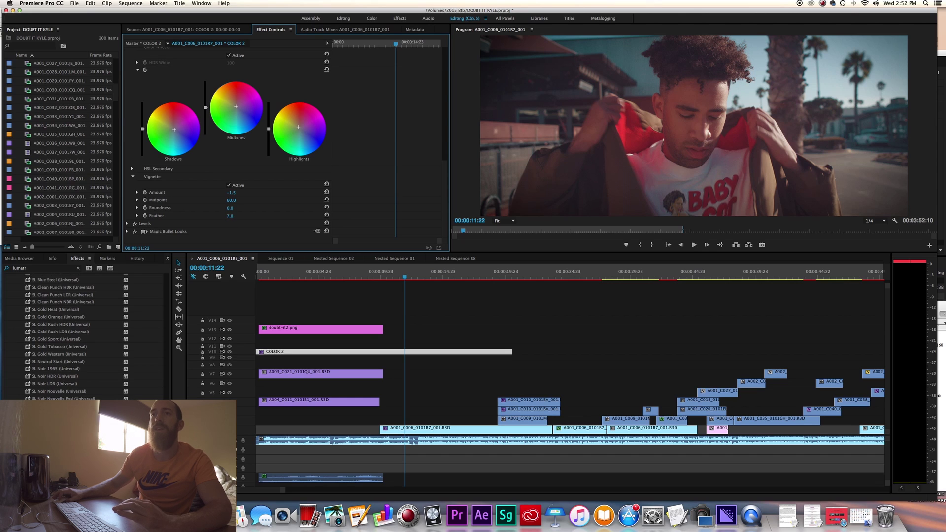
left_click_drag(232, 217, 237, 217)
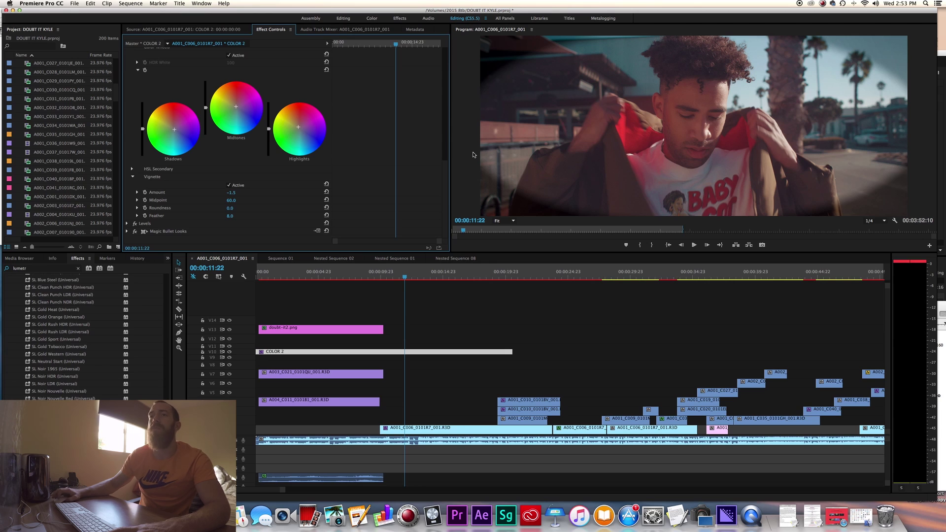
Set the Feather of COLOR 2's Lumetri Color Vignette to 75
left_click(230, 217)
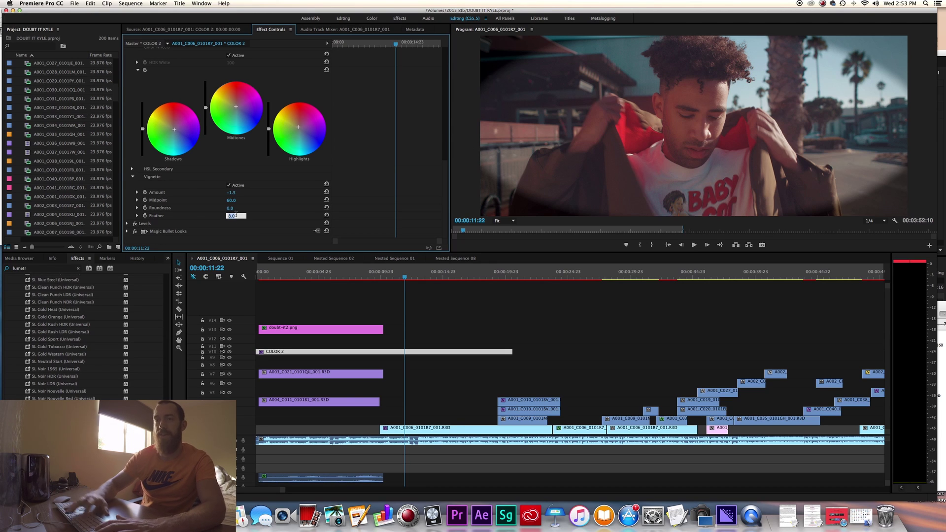
type("75")
key("Return")
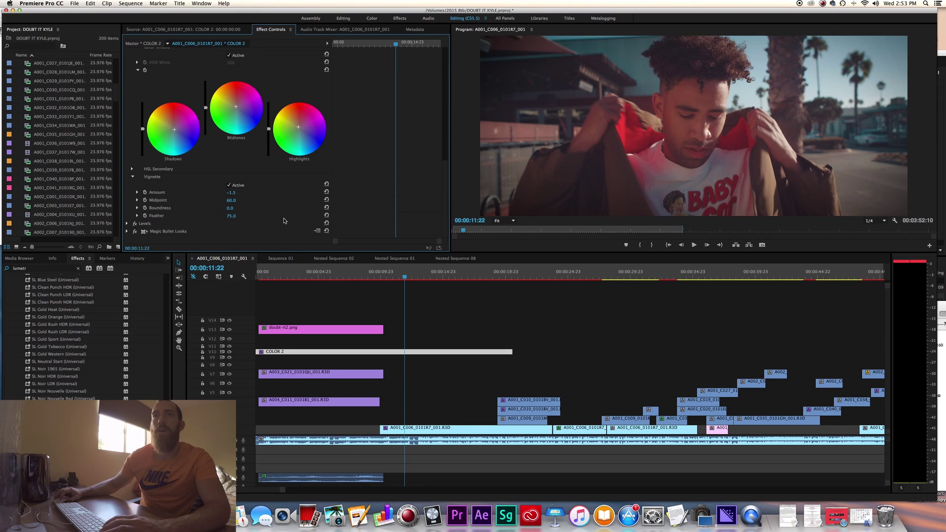
Collapse COLOR 2's Lumetri Color effect, expand its Levels effect and save the project
scroll(128, 164, "up", 10)
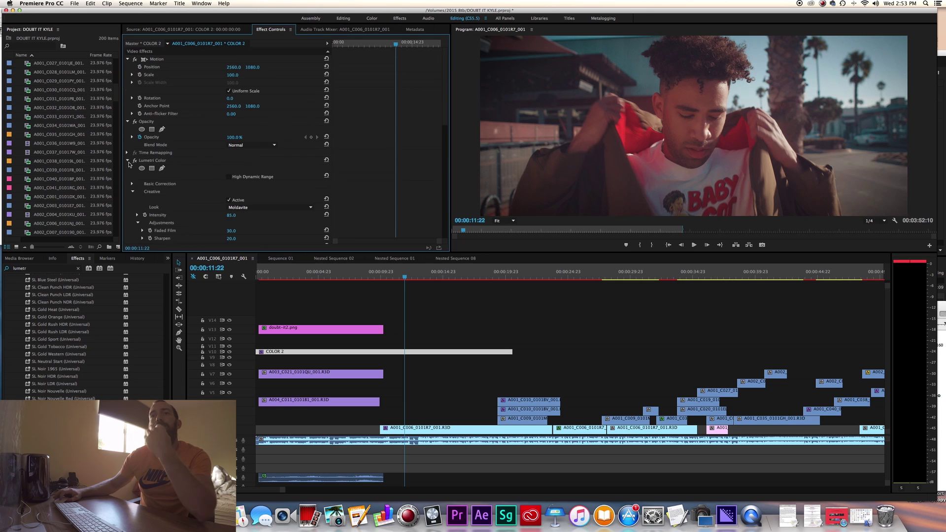
scroll(129, 164, "up", 5)
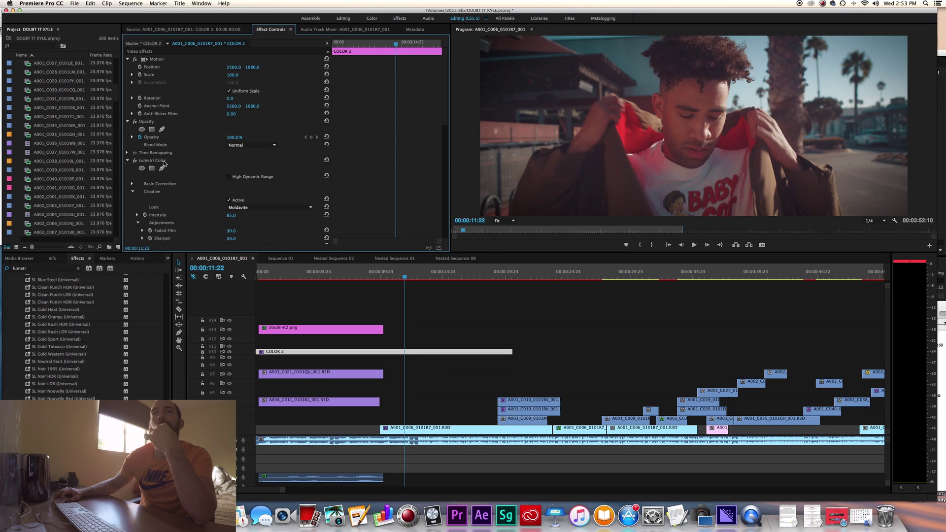
left_click(128, 161)
left_click(127, 169)
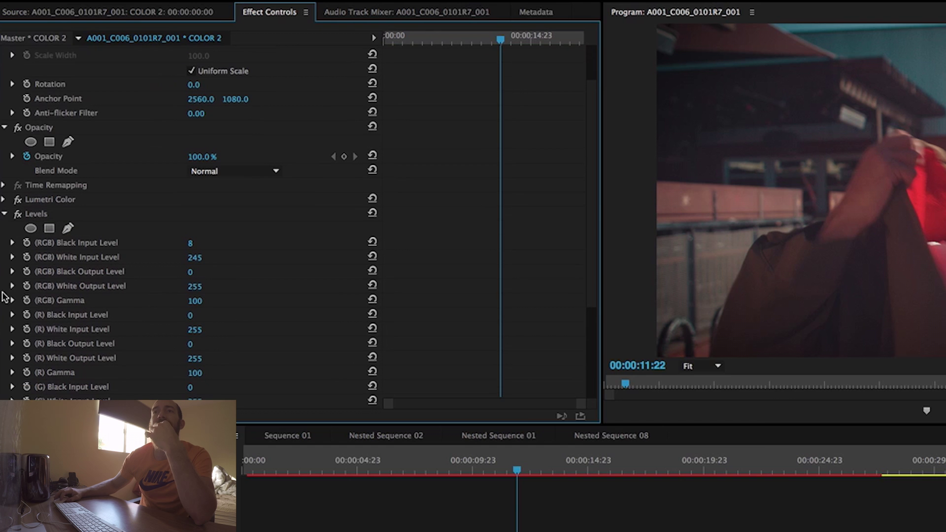
key("super+s")
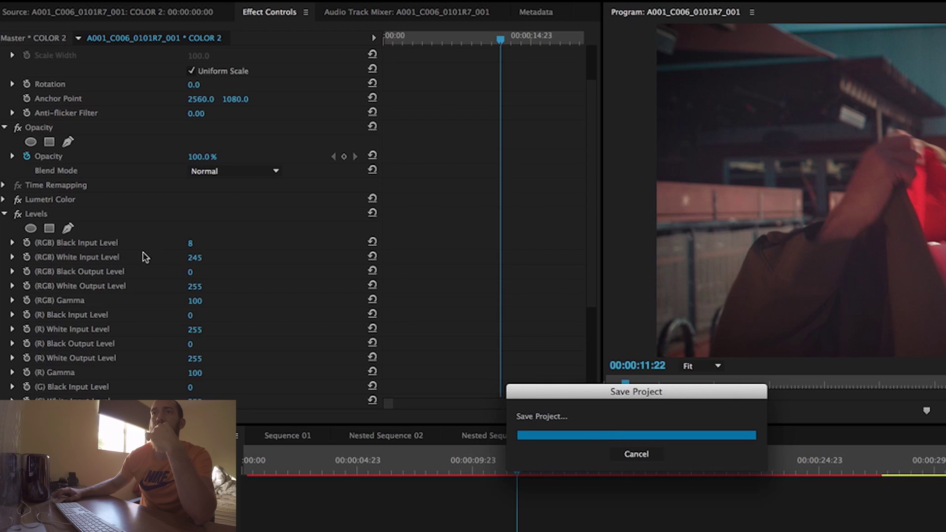
Try (RGB) White Input Level values of 255 and 150 in COLOR 2's Levels effect
left_click(202, 257)
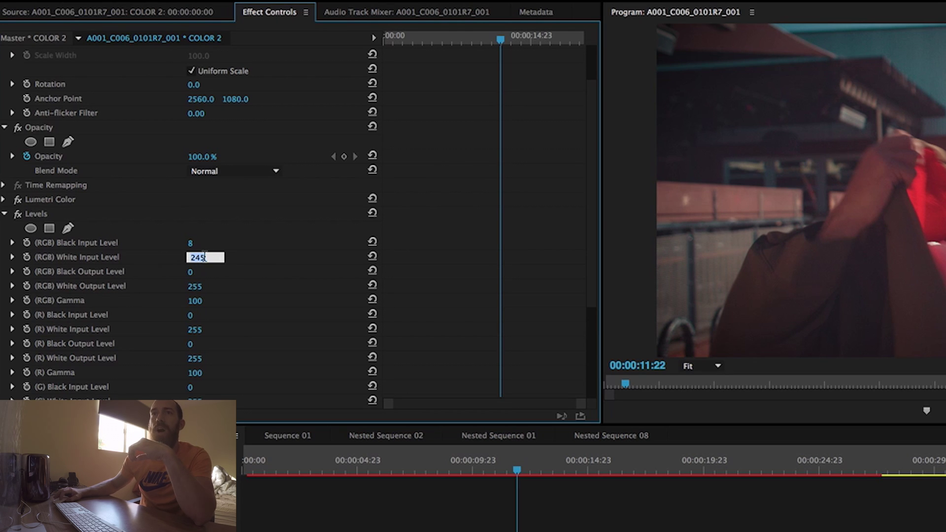
left_click(57, 260)
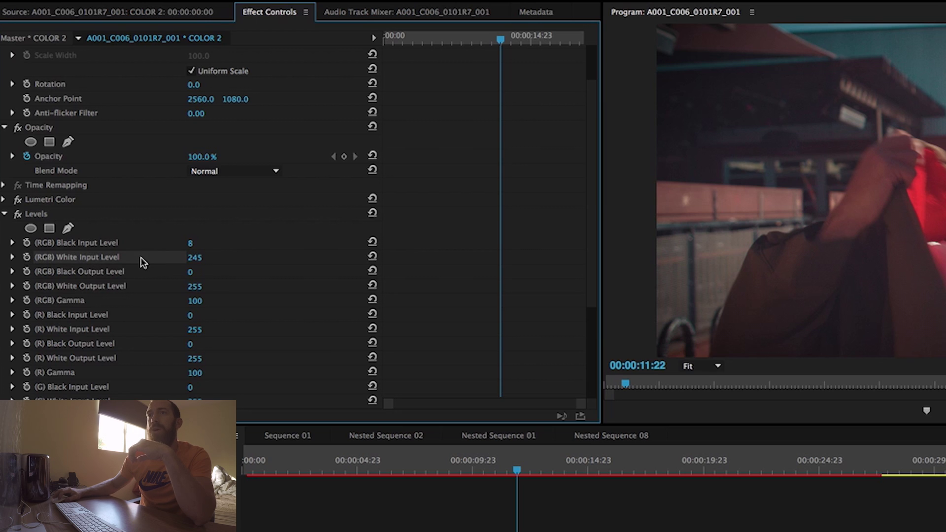
left_click_drag(191, 258, 206, 259)
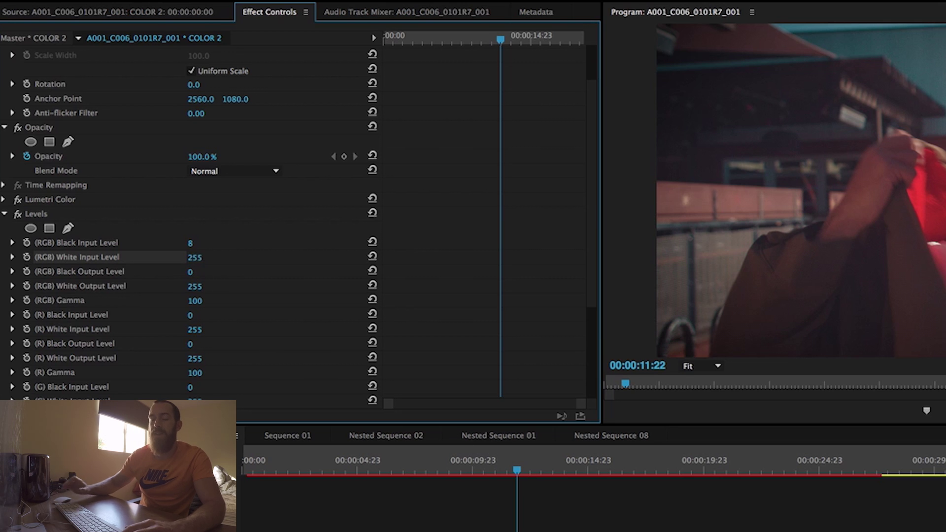
left_click(199, 257)
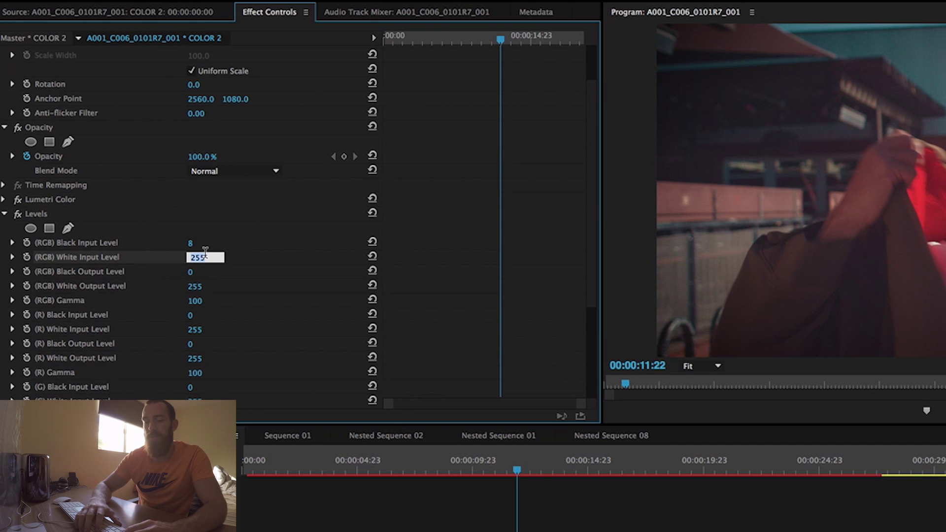
type("150")
key("Return")
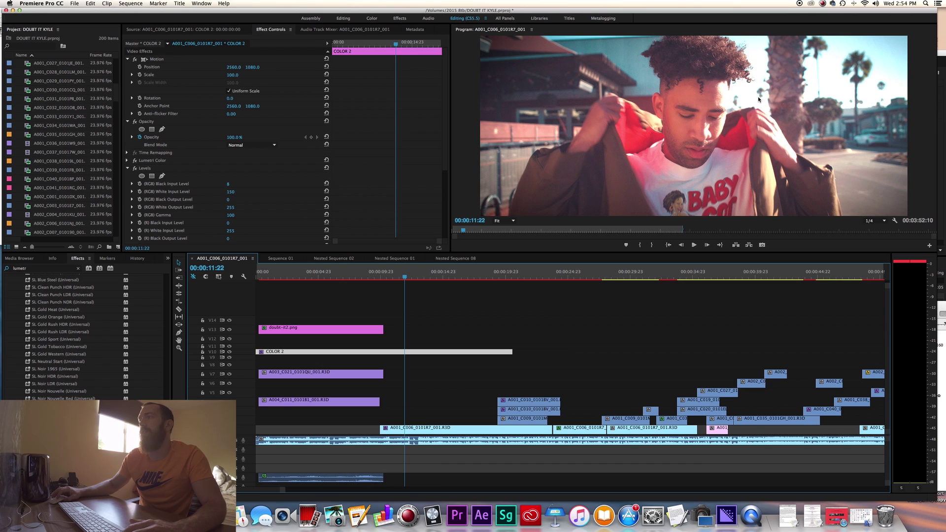
Set the (RGB) White Input Level of COLOR 2's Levels effect to 245
left_click_drag(229, 192, 237, 191)
left_click(235, 192)
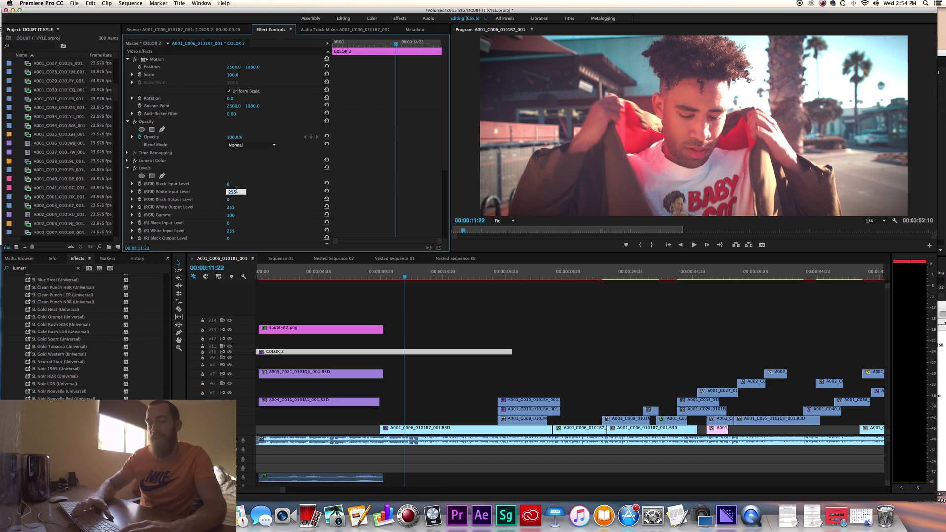
type("245")
key("Return")
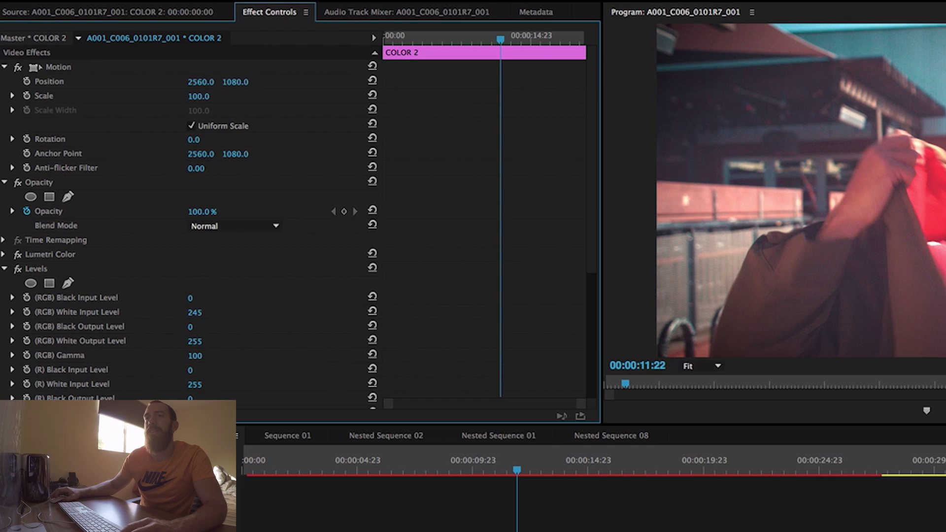
Set the (RGB) Black Input Level of COLOR 2's Levels effect to 8 after trying 25
left_click(228, 184)
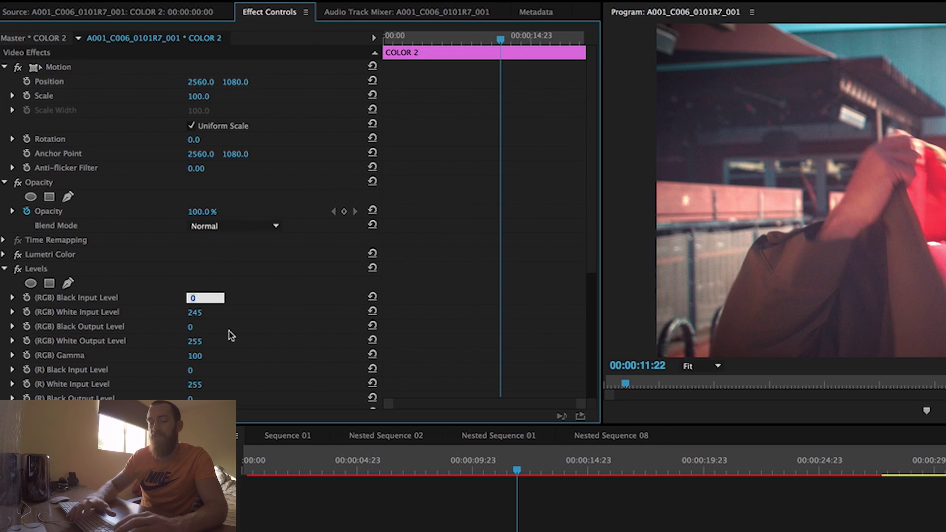
key("BackSpace")
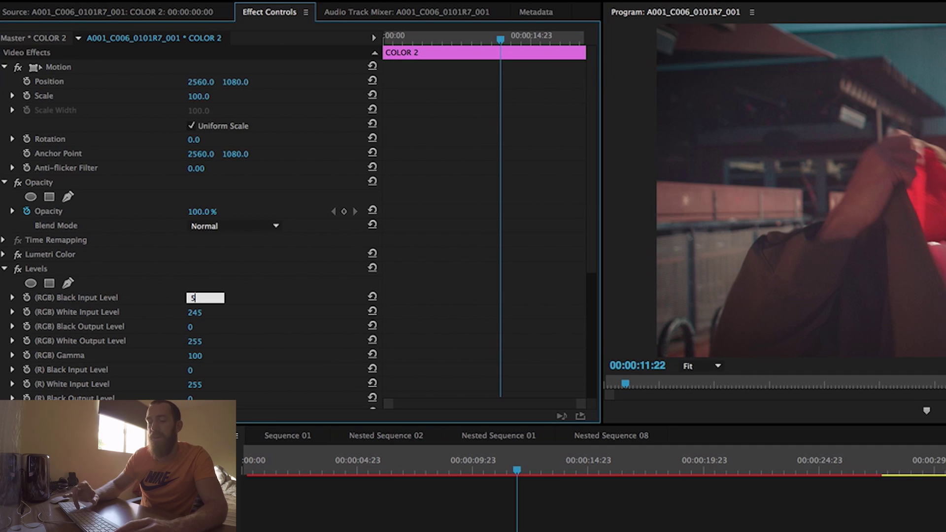
type("25")
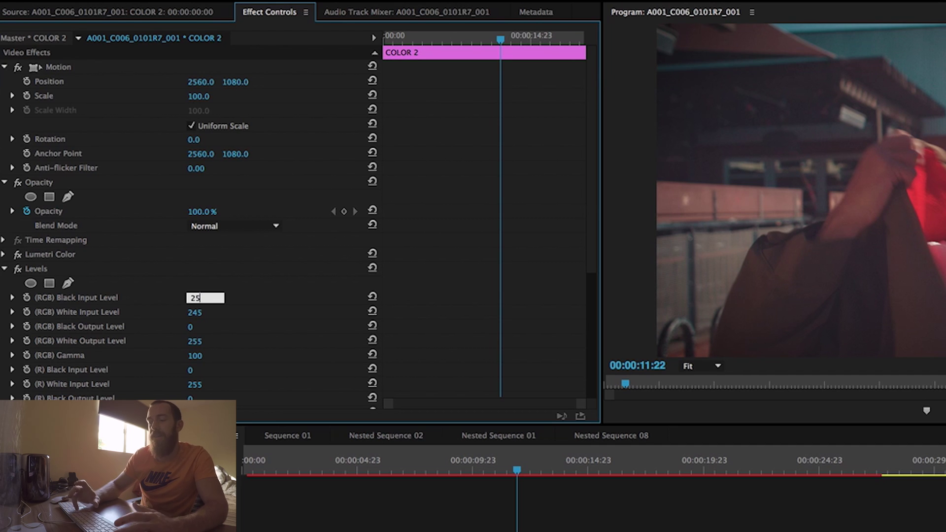
key("BackSpace")
key("BackSpace")
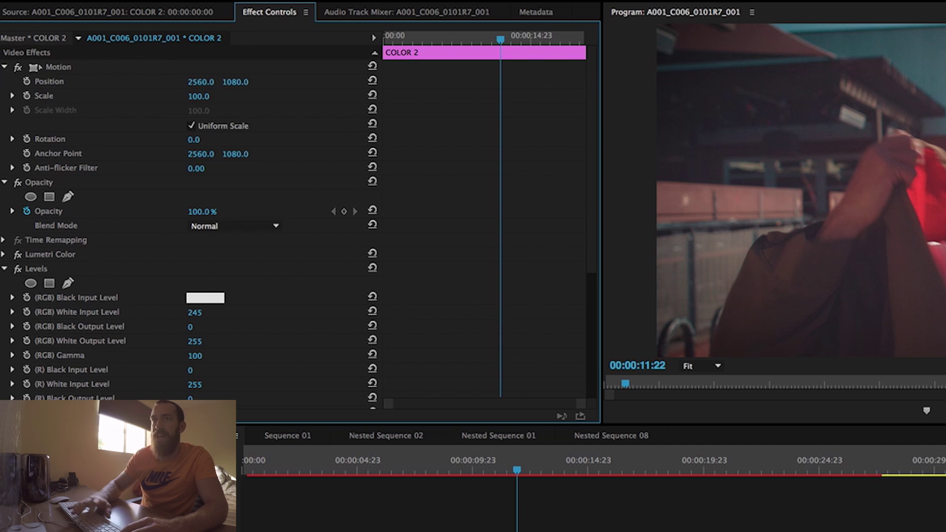
type("8")
left_click(279, 287)
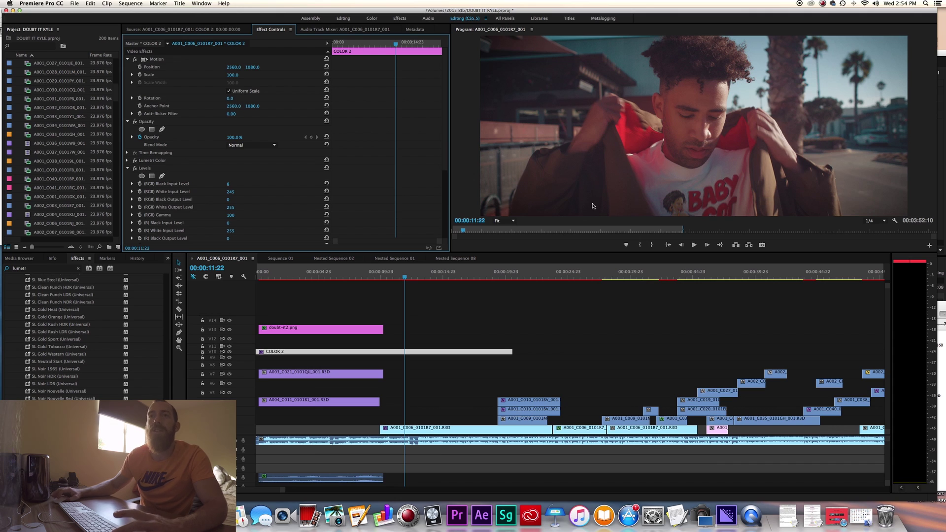
Collapse COLOR 2's Levels effect and open its Magic Bullet Looks effect in the look editor with the whole frame in view
left_click(127, 168)
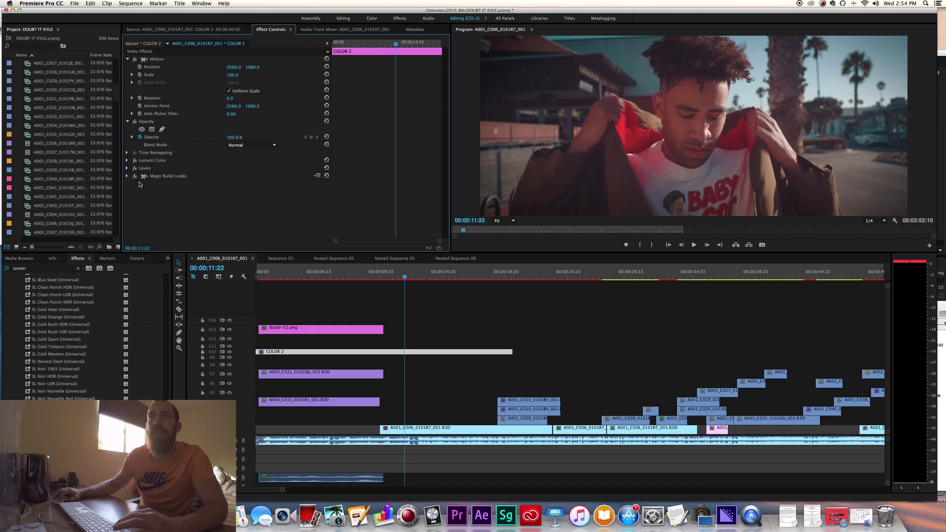
left_click(128, 176)
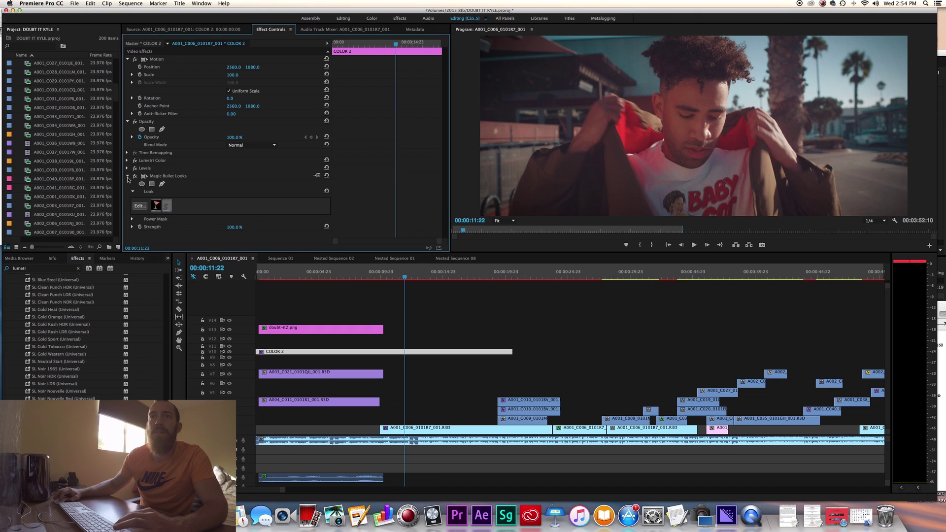
left_click(138, 207)
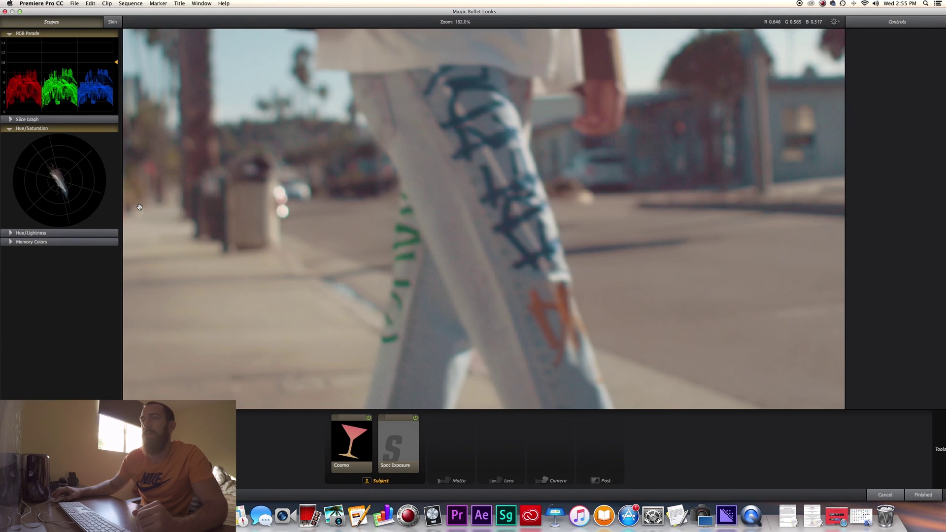
scroll(441, 254, "down", 8)
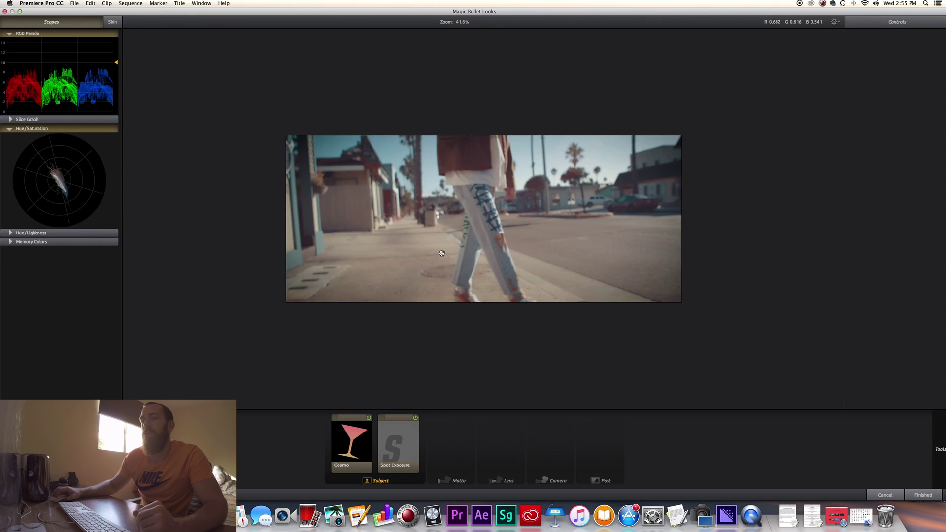
Examine the settings of the Cosmo and Spot Exposure tools in the look's Subject stage
left_click(357, 448)
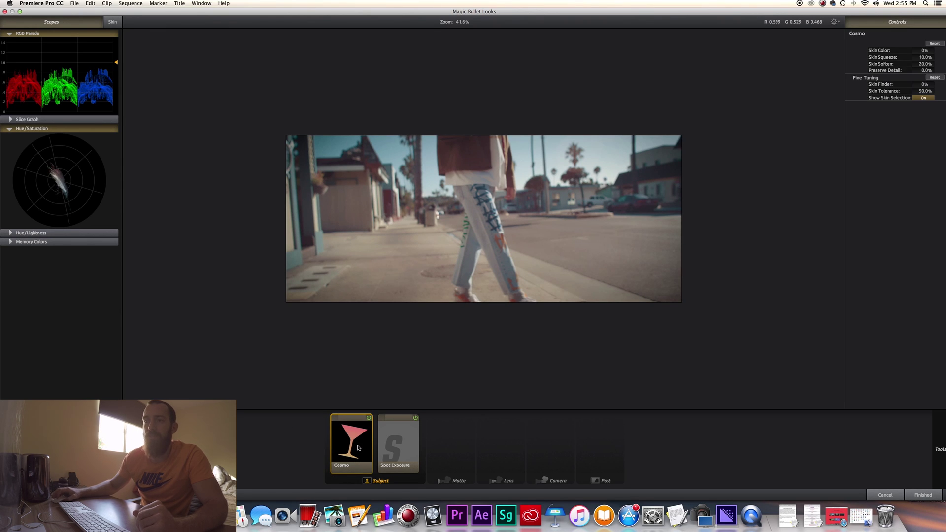
left_click(398, 438)
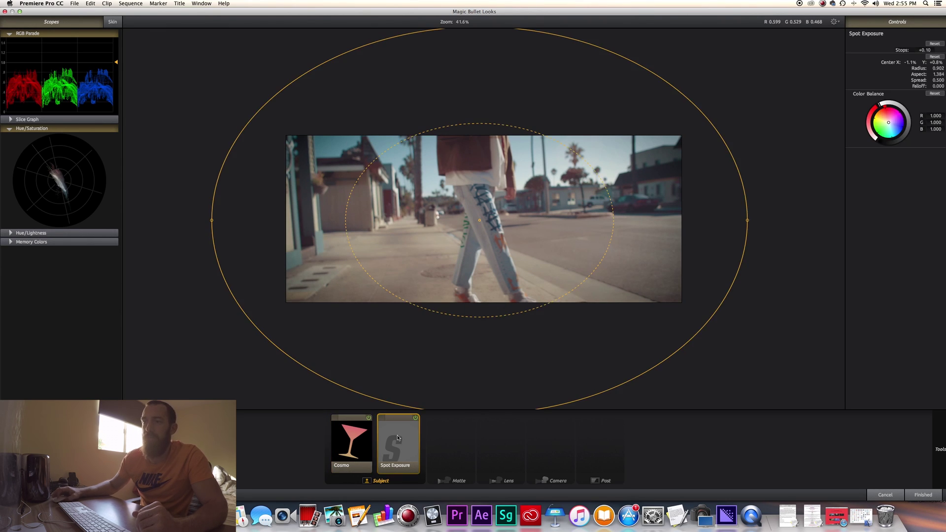
left_click(358, 440)
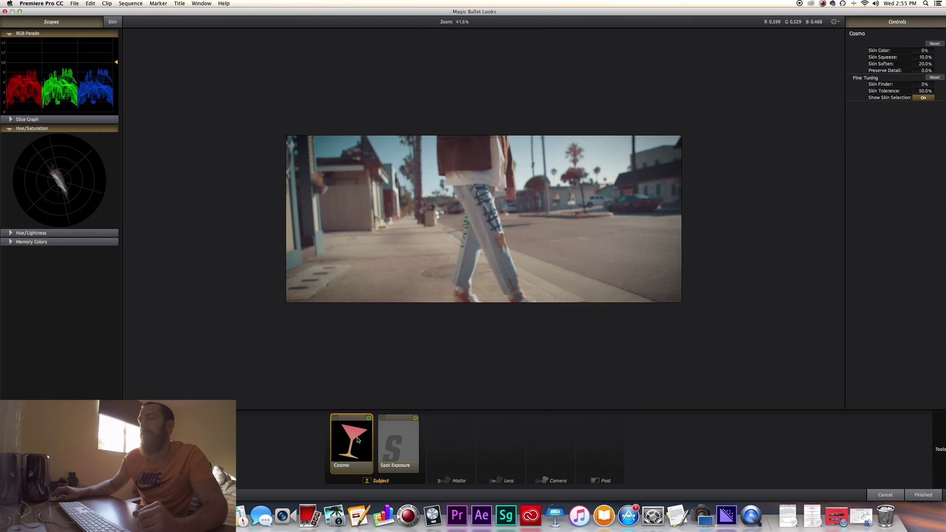
mouse_move(940, 448)
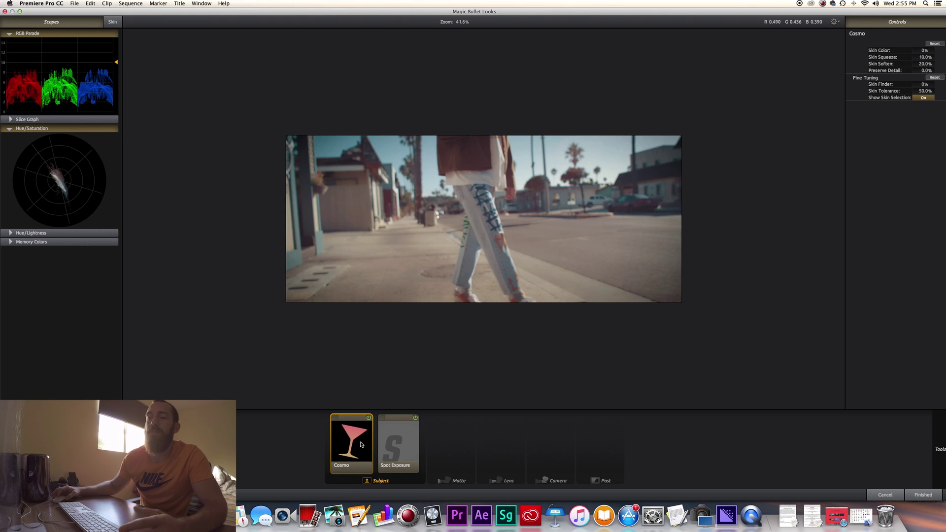
Centre Spot Exposure at X -1.5%, Y +0.4% with radius 0.799, try Stops at +2.70 and set it back to +0.10
left_click(399, 443)
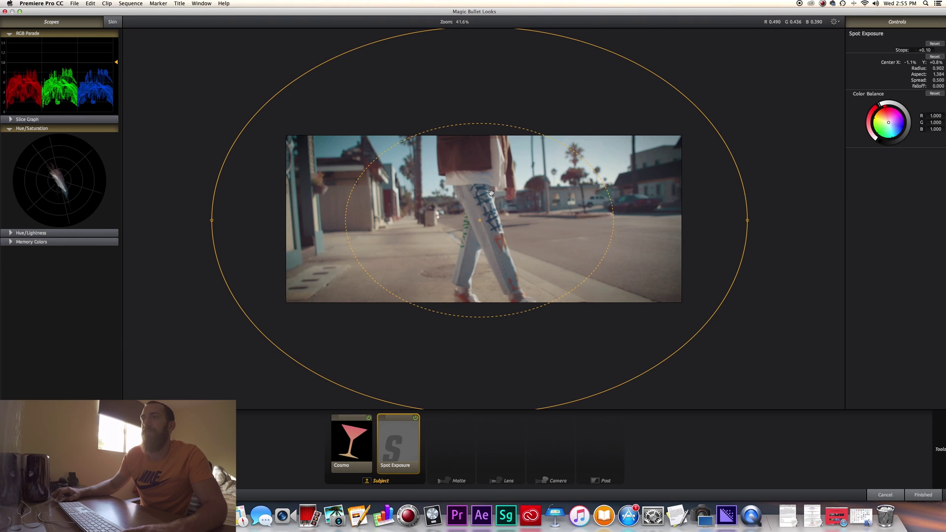
left_click_drag(476, 196, 514, 200)
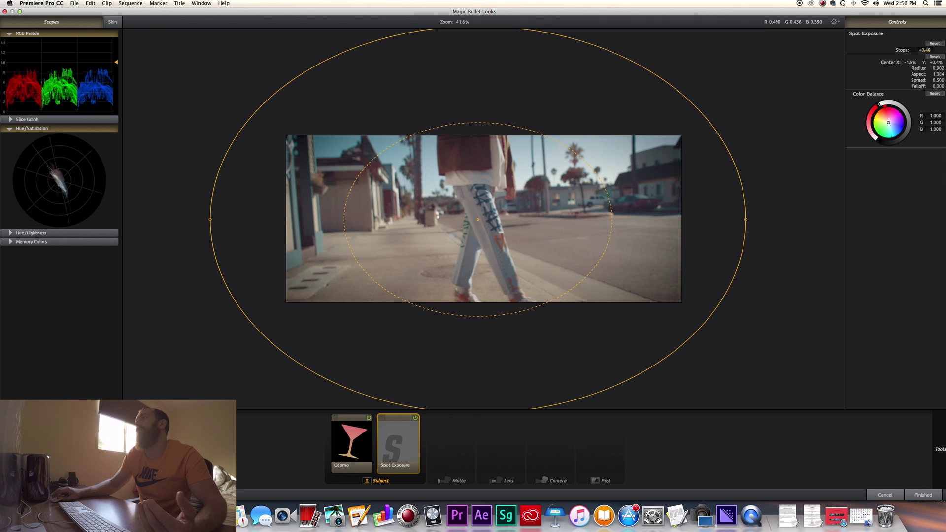
left_click_drag(925, 50, 937, 68)
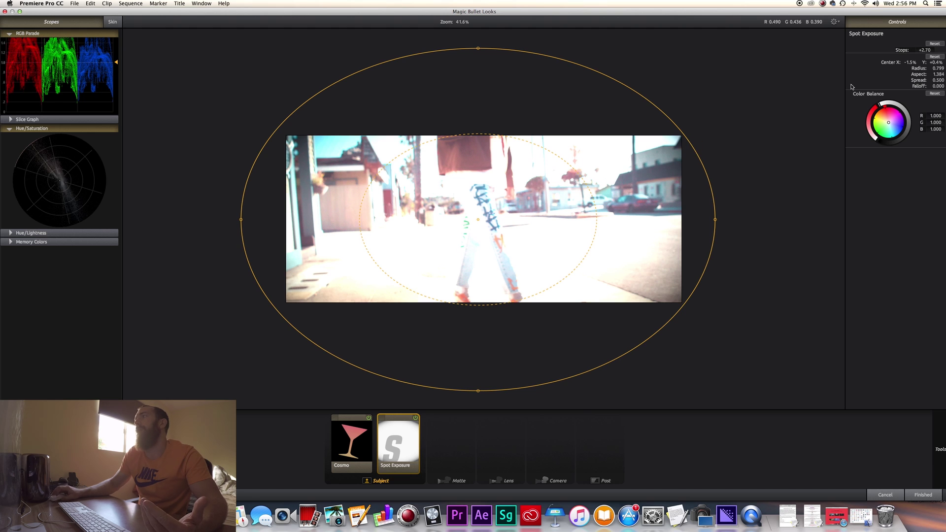
mouse_move(925, 50)
left_mouse_down()
mouse_move(896, 49)
mouse_move(931, 49)
mouse_move(918, 50)
left_mouse_up()
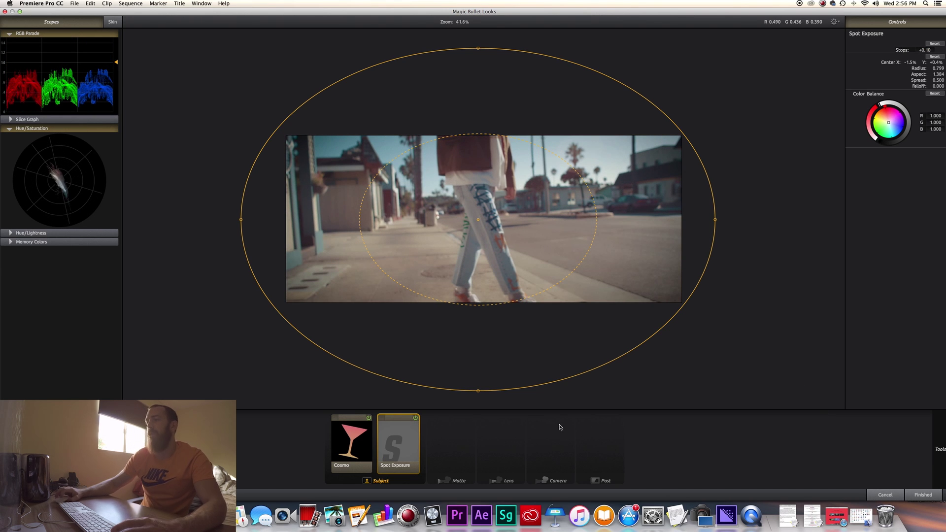
Add a Pop tool to the Subject stage, try its Pop value at +100% and lower, and disable the tool
mouse_move(938, 449)
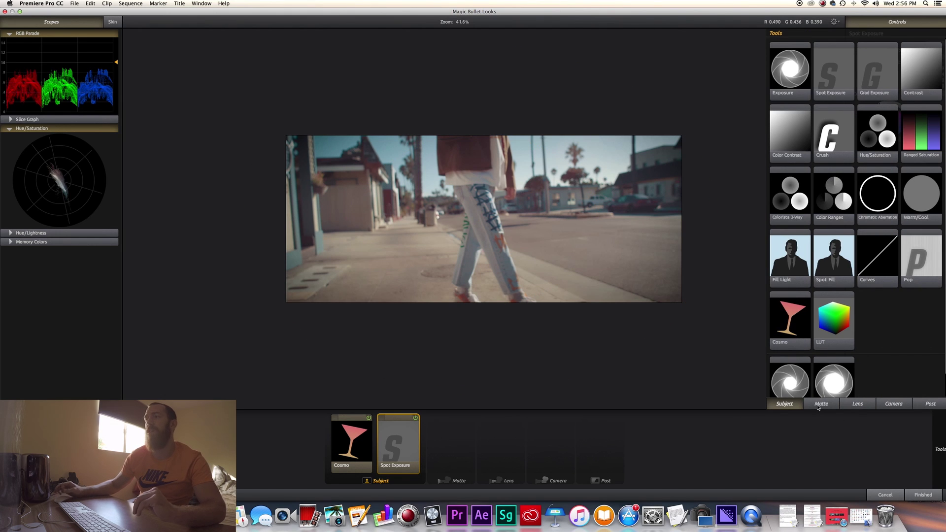
left_click_drag(918, 270, 412, 459)
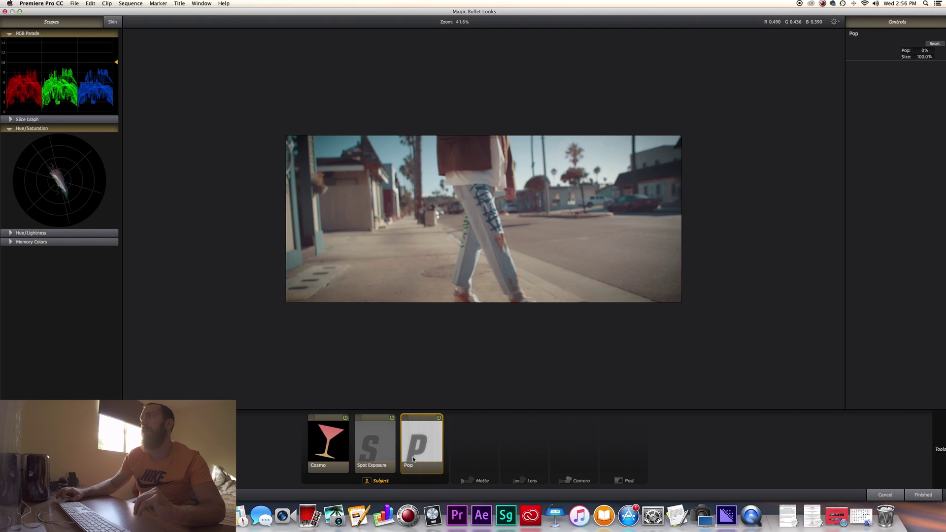
mouse_move(924, 50)
left_mouse_down()
mouse_move(942, 50)
mouse_move(906, 51)
mouse_move(942, 50)
left_mouse_up()
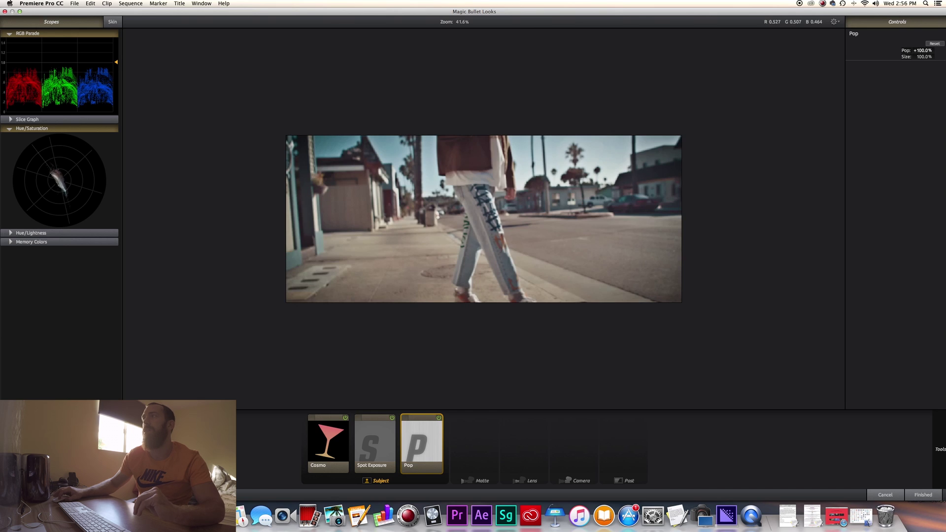
left_click_drag(924, 51, 912, 50)
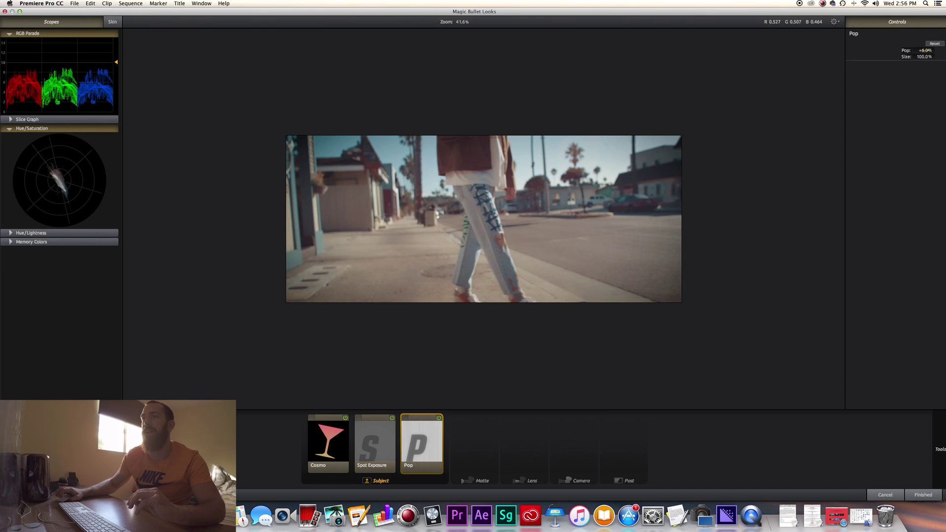
left_click(438, 418)
Browse the Lens and Matte tools and add a Diffusion tool to the look's Matte stage
mouse_move(929, 371)
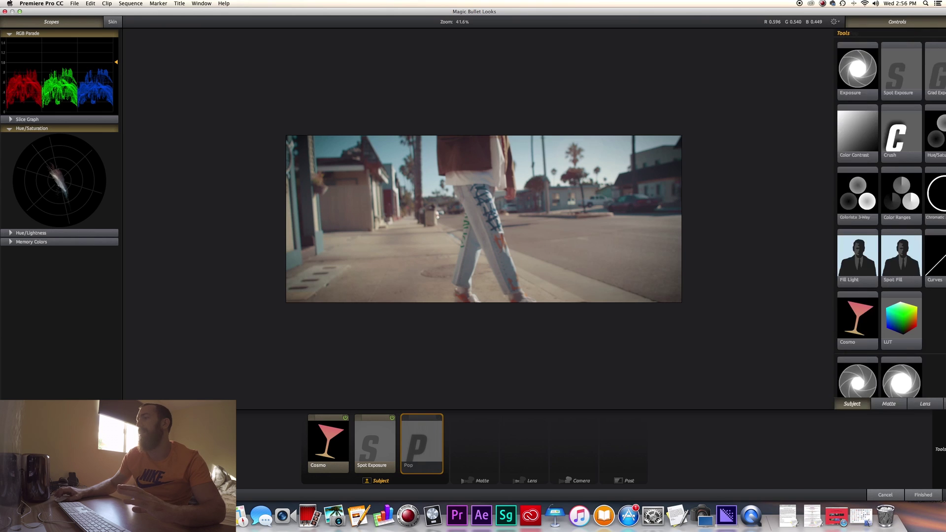
left_click(857, 404)
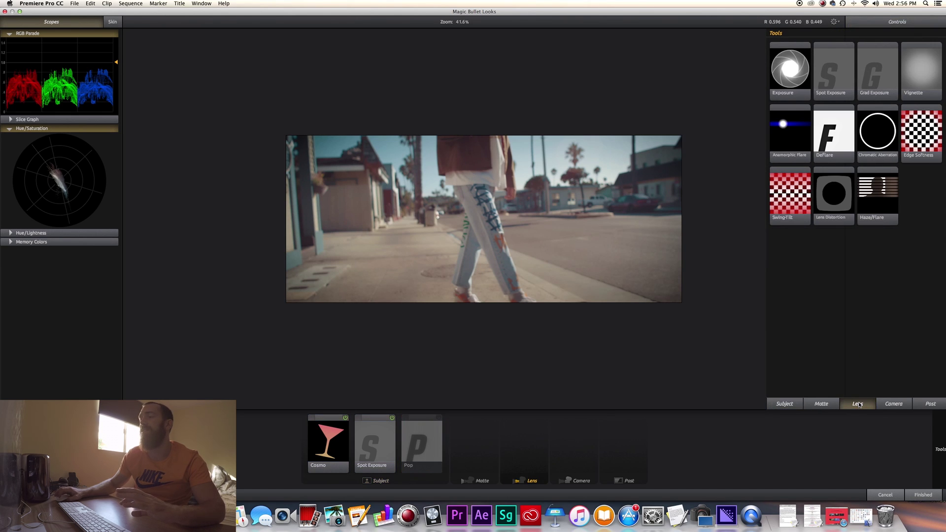
left_click(825, 405)
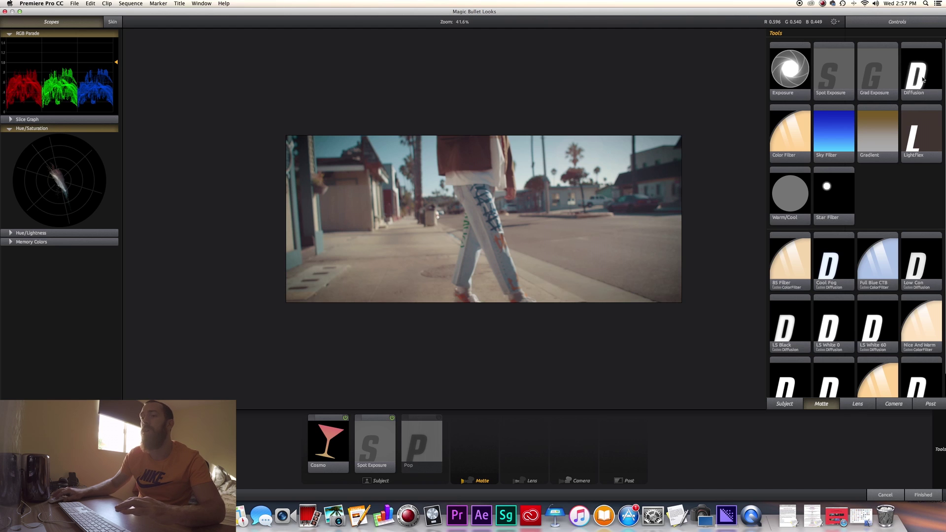
left_click_drag(924, 84, 479, 446)
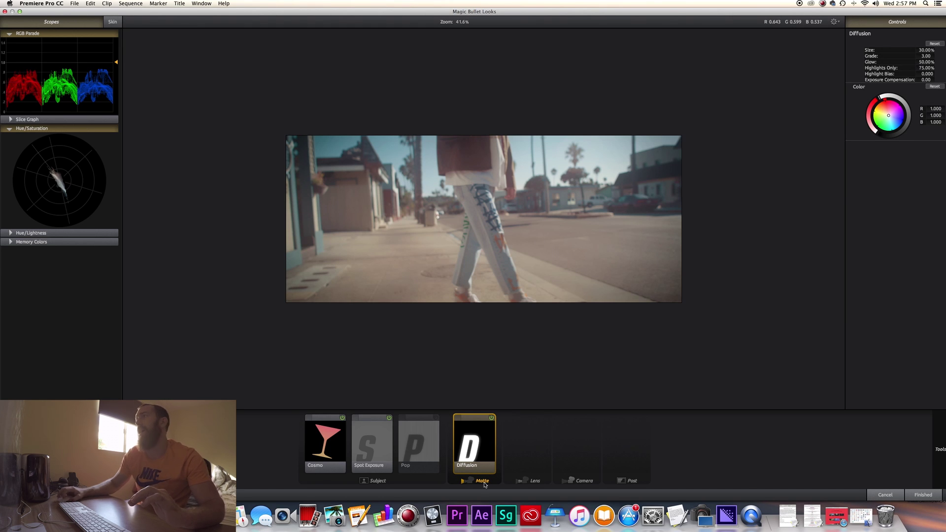
Try a Highlights Only value of 0% in the Diffusion tool
mouse_move(941, 215)
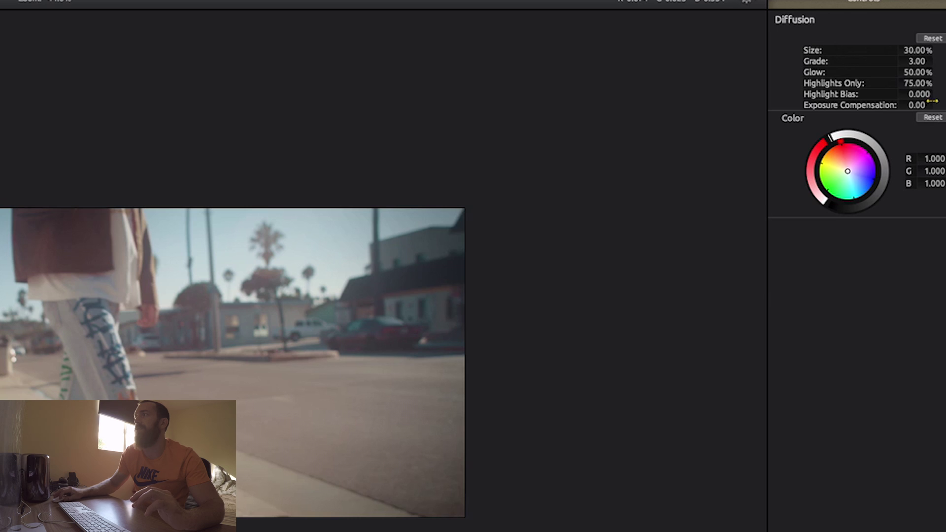
double_click(927, 68)
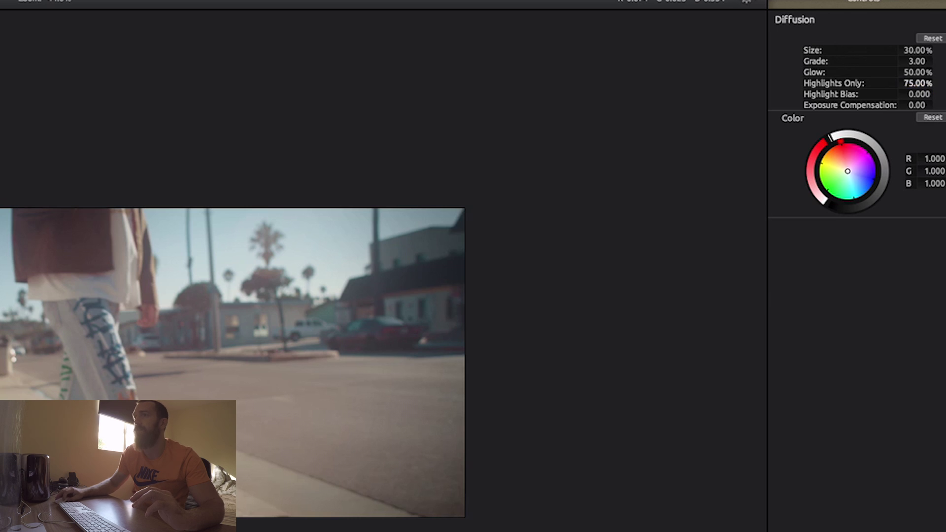
type("0")
key("Return")
key("super+z")
key("super+shift+z")
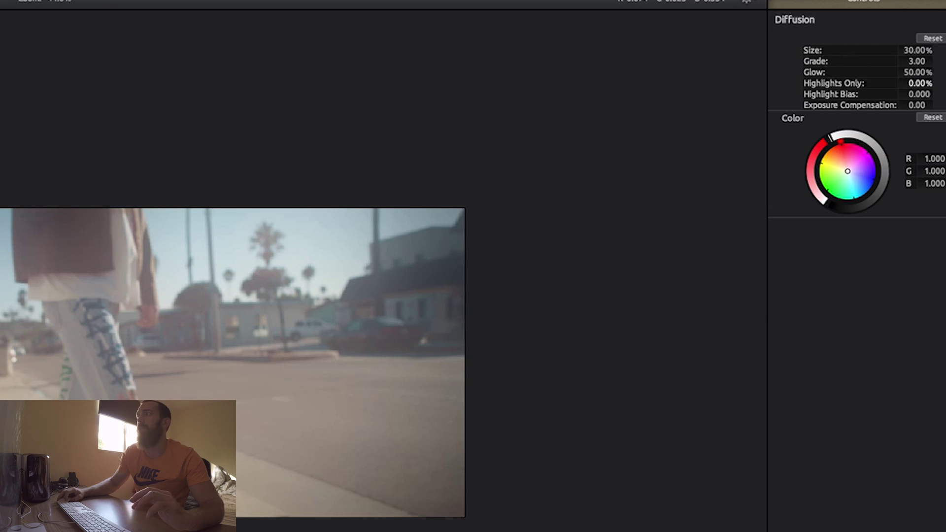
Set both Highlights Only and Glow of the Diffusion tool to 100%
left_click_drag(916, 83, 943, 83)
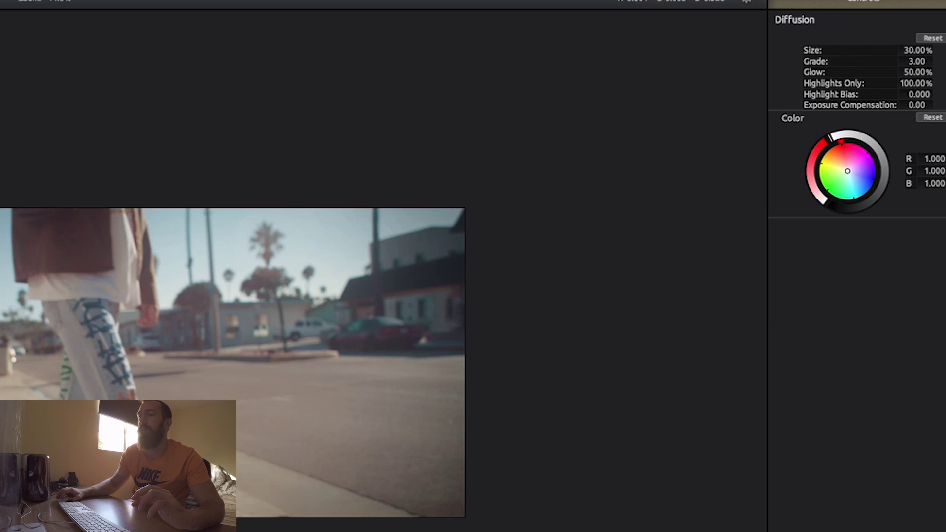
mouse_move(917, 72)
left_mouse_down()
mouse_move(905, 72)
mouse_move(936, 72)
left_mouse_up()
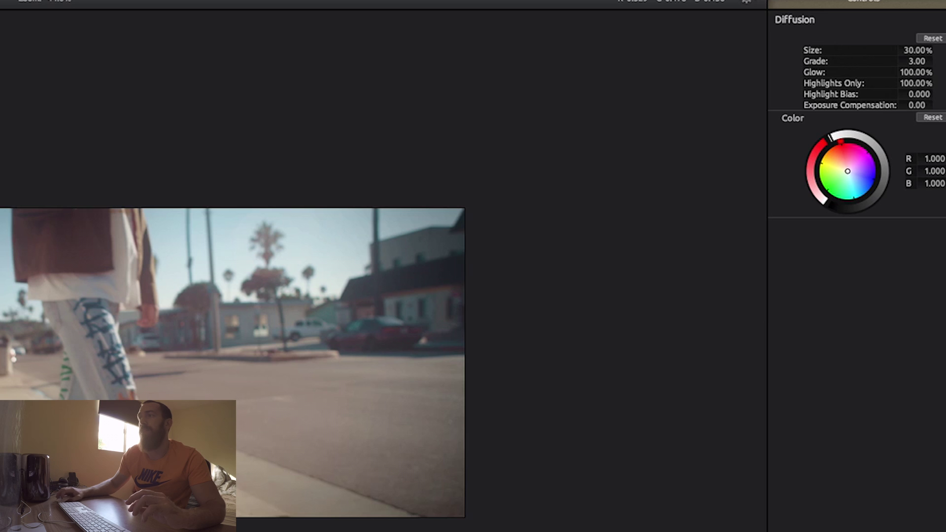
left_click_drag(927, 76, 928, 76)
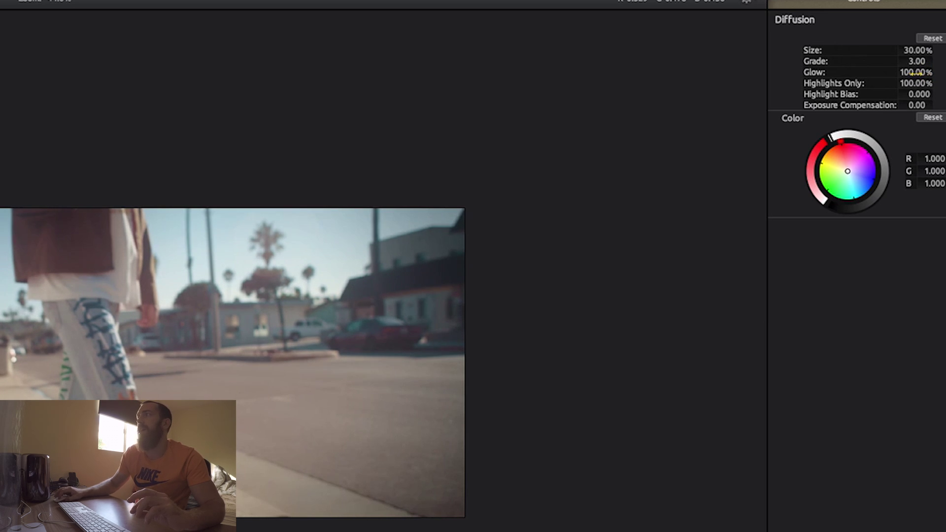
Set the Diffusion tool's Size to 19.55% and its Grade to 2.57, trying Grade values of 0.20 and 6.00 on the way
left_click_drag(916, 50, 911, 50)
left_click_drag(916, 60, 911, 60)
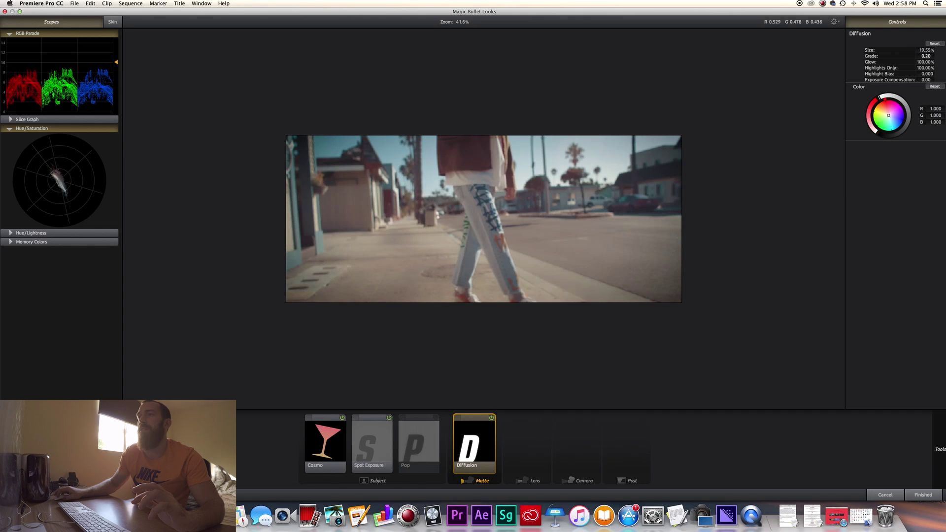
left_click_drag(925, 56, 941, 57)
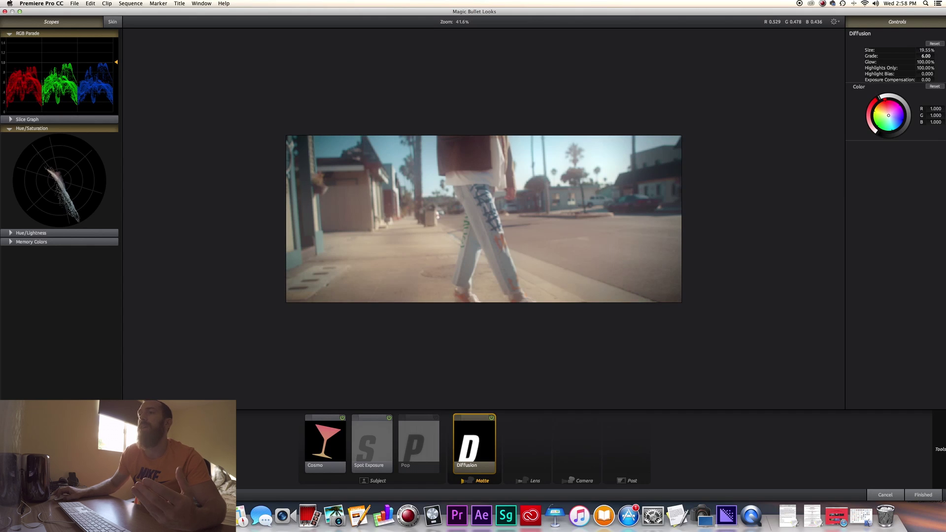
mouse_move(926, 56)
left_mouse_down()
mouse_move(911, 56)
mouse_move(923, 56)
left_mouse_up()
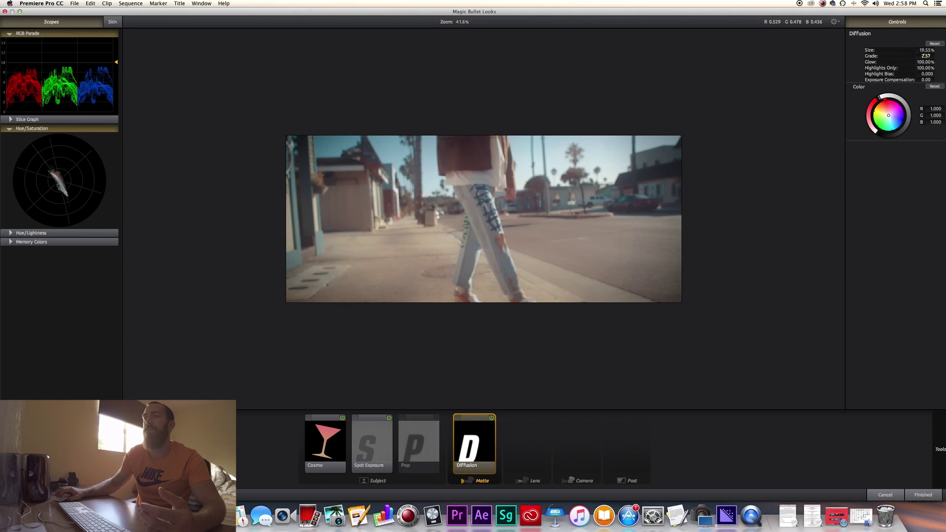
Switch the Diffusion tool off and on repeatedly to compare the image with and without it, leaving it enabled
left_click(491, 418)
left_click(491, 418)
left_click(491, 418)
left_click(491, 418)
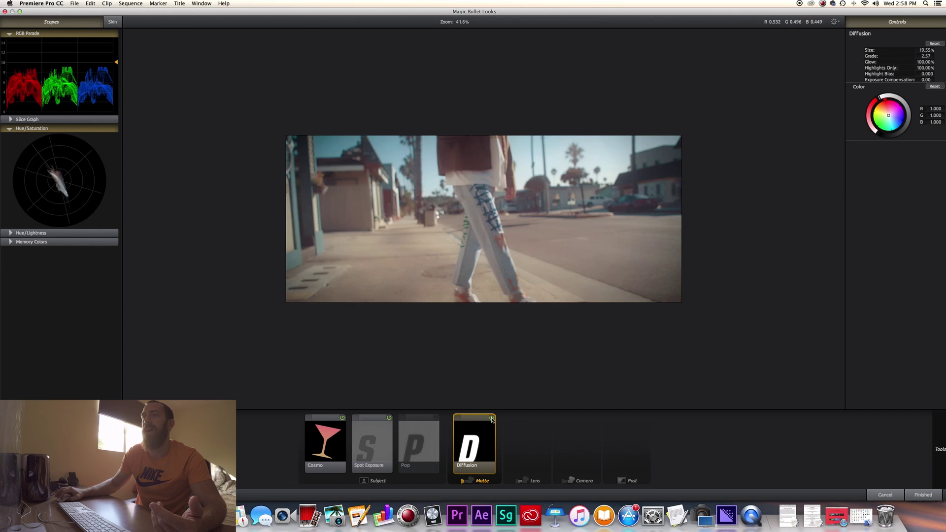
Compare the image with the Diffusion tool off and on, leave the tool disabled, and apply the look to the clip
left_click(491, 419)
left_click(491, 418)
left_click(491, 418)
left_click(491, 418)
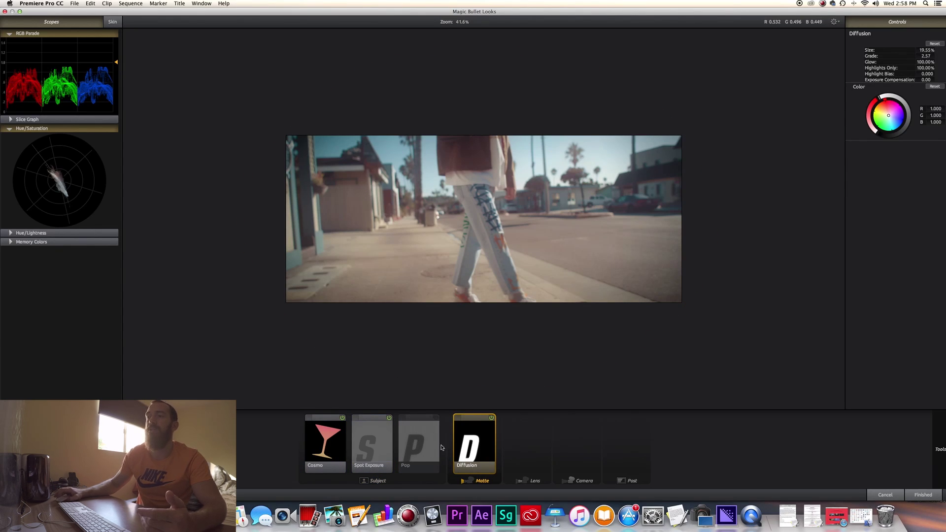
left_click(491, 418)
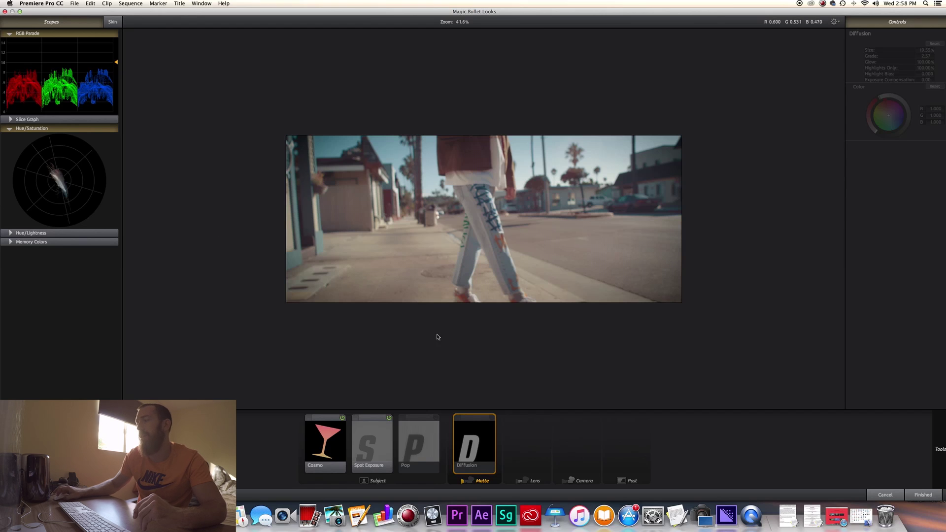
left_click(924, 498)
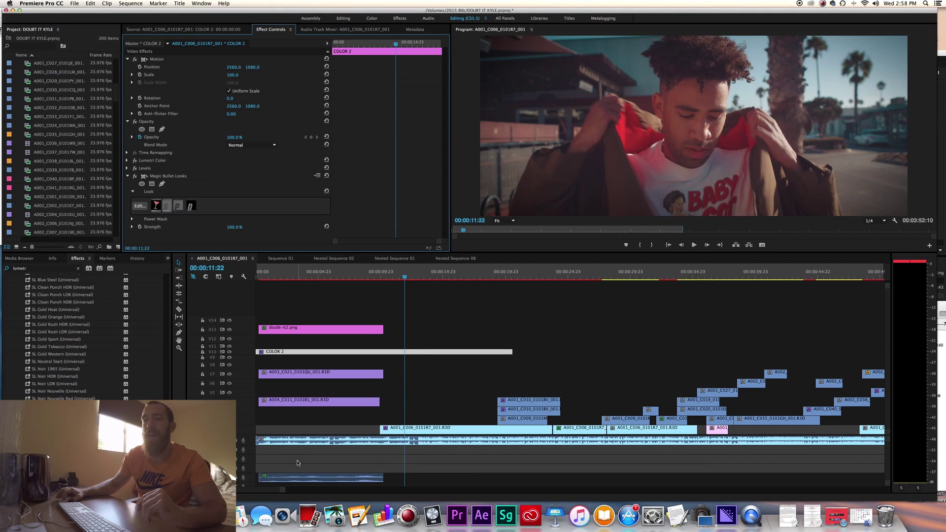
Extend the end of the COLOR 2 adjustment layer to about 37 seconds in the timeline
left_click_drag(282, 490, 522, 489)
left_click(291, 359)
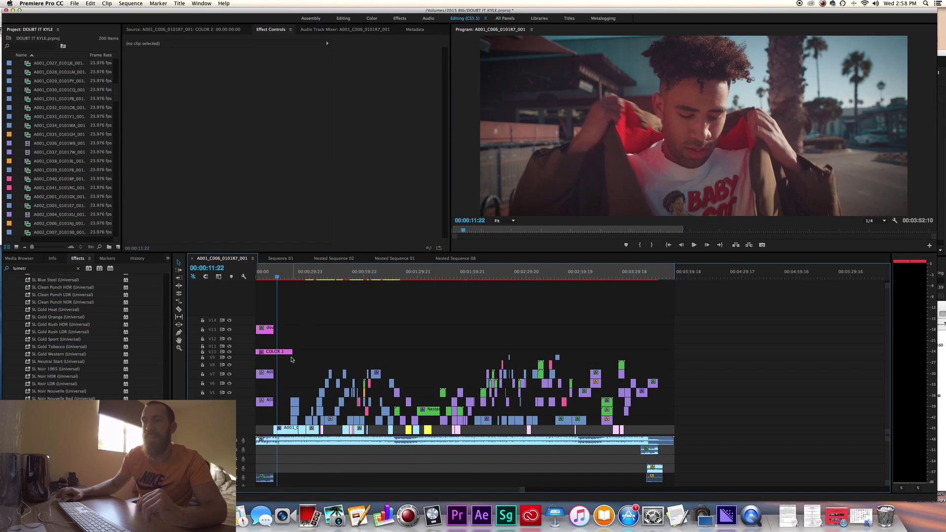
left_click_drag(291, 353, 321, 340)
Move the ocean waves sound clip at the sequence start up to the audio track directly below the music and open it in the Source Monitor
left_click_drag(661, 274, 655, 276)
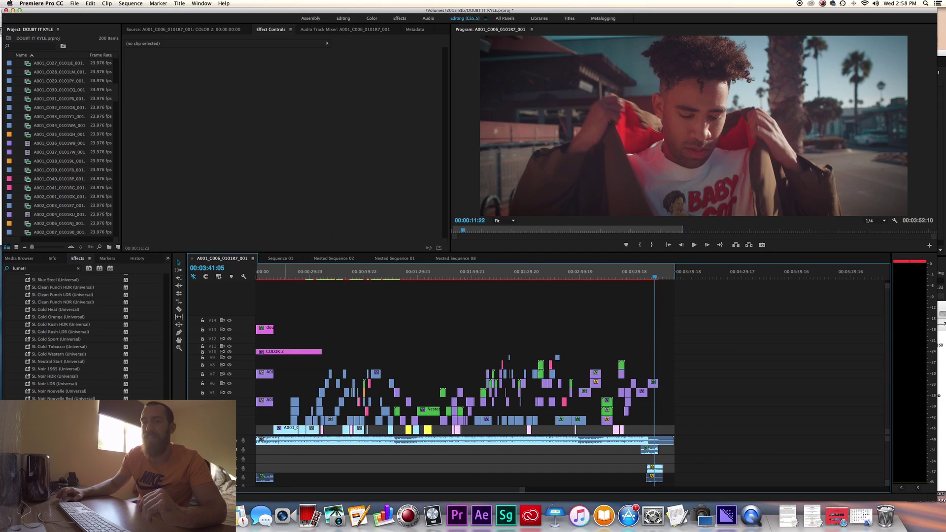
scroll(499, 491, "up", 8)
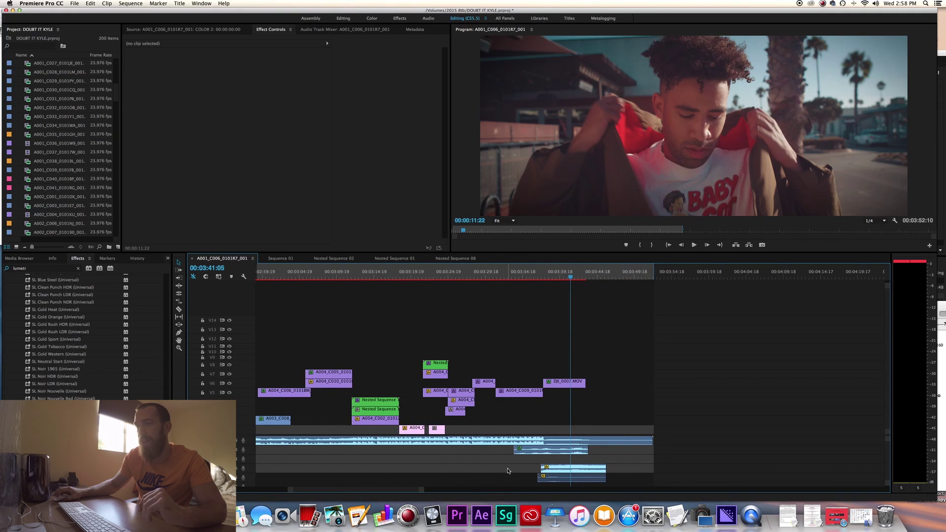
scroll(560, 467, "left", 10)
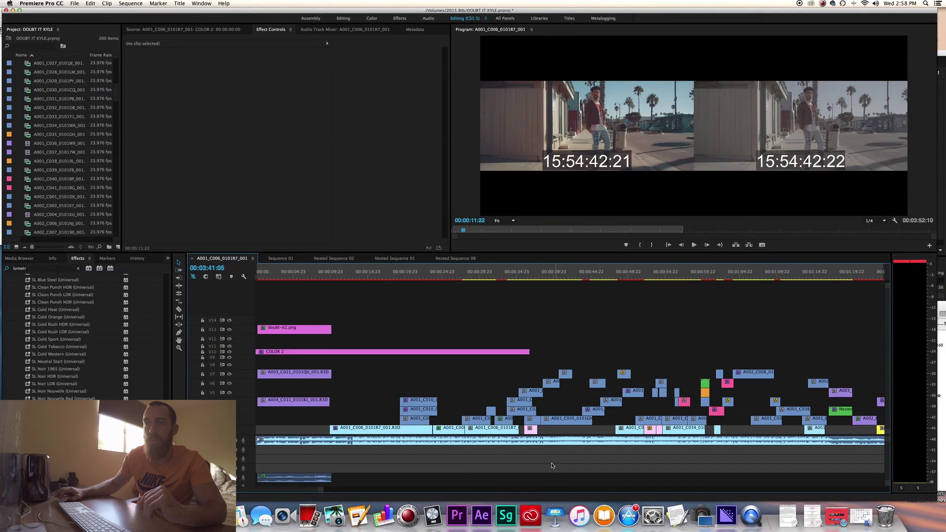
left_click(285, 439)
left_click_drag(291, 477, 289, 450)
left_click(286, 274)
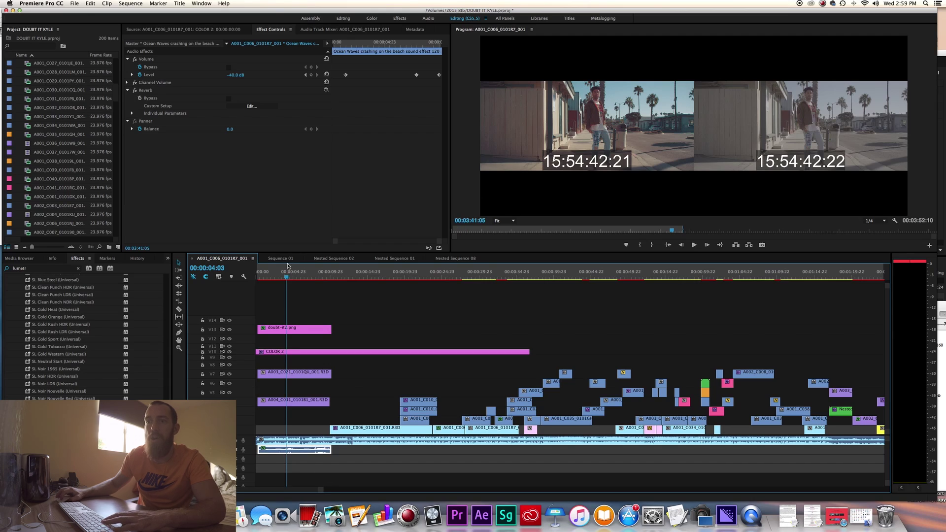
double_click(304, 452)
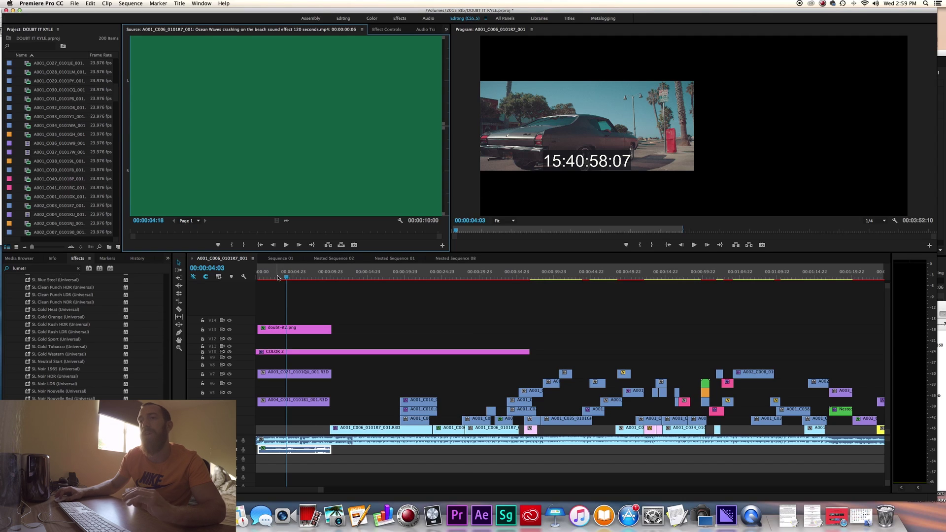
Examine the end of the sequence, checking positions around 00:03:41:09 and 00:03:35:06 and finishing at 00:03:38:07
left_click(349, 278)
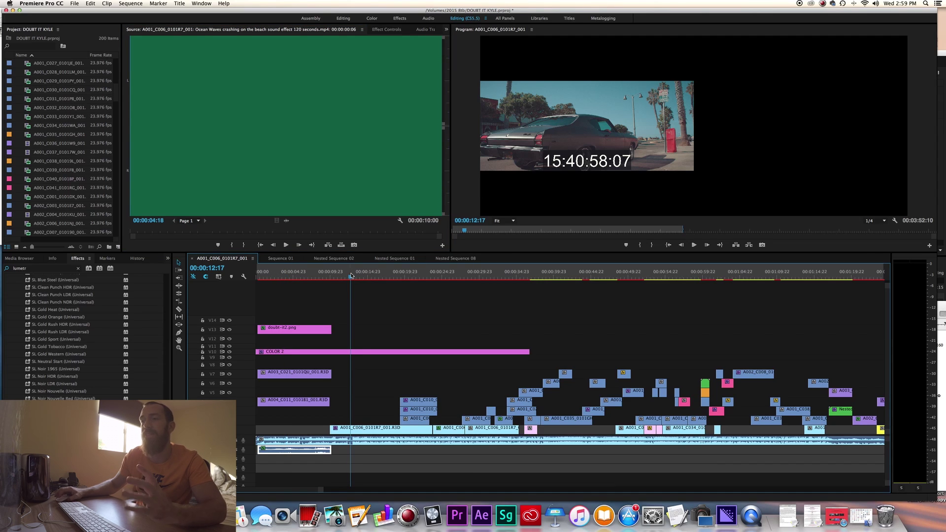
scroll(503, 378, "down", 1)
scroll(502, 378, "down", 10)
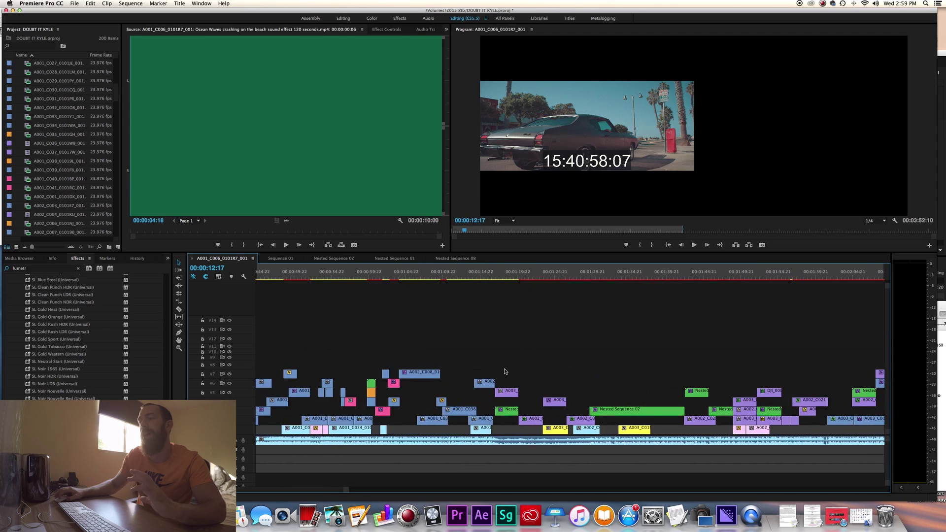
scroll(507, 370, "down", 6)
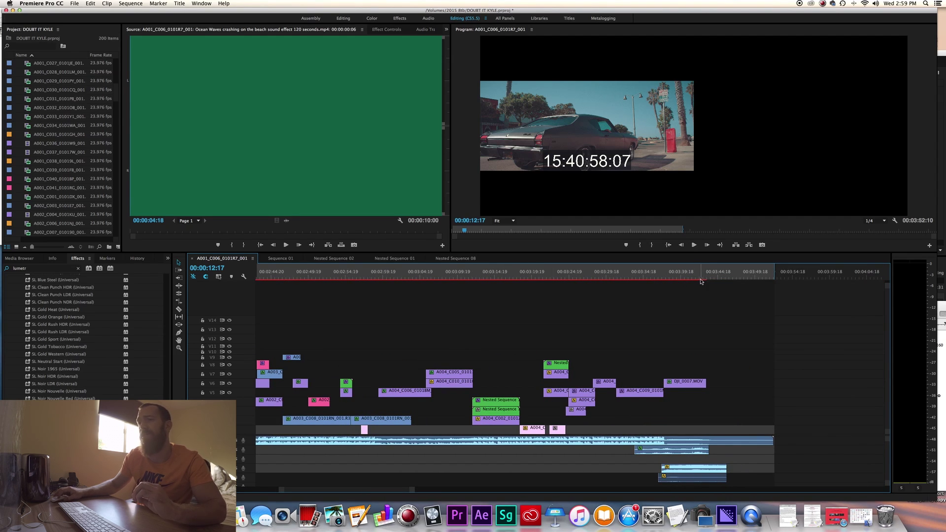
left_click(693, 279)
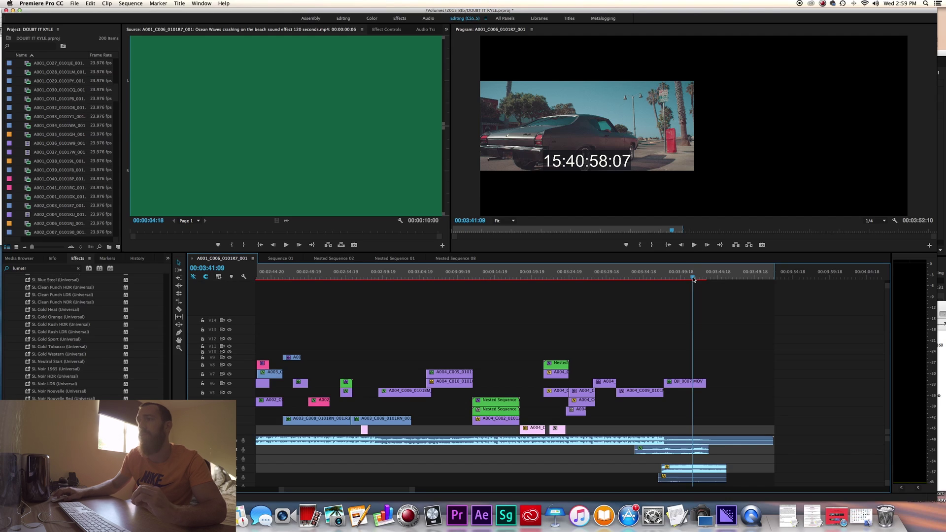
left_click(647, 277)
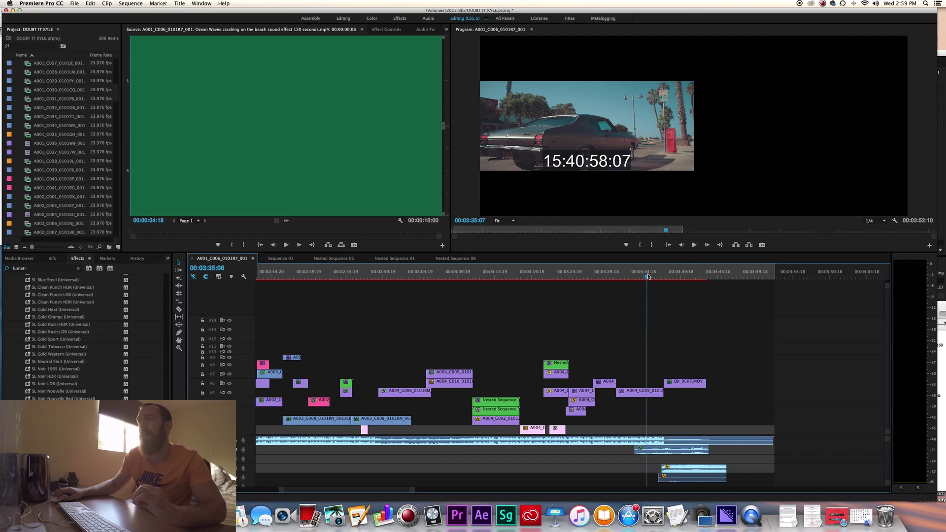
left_click(670, 277)
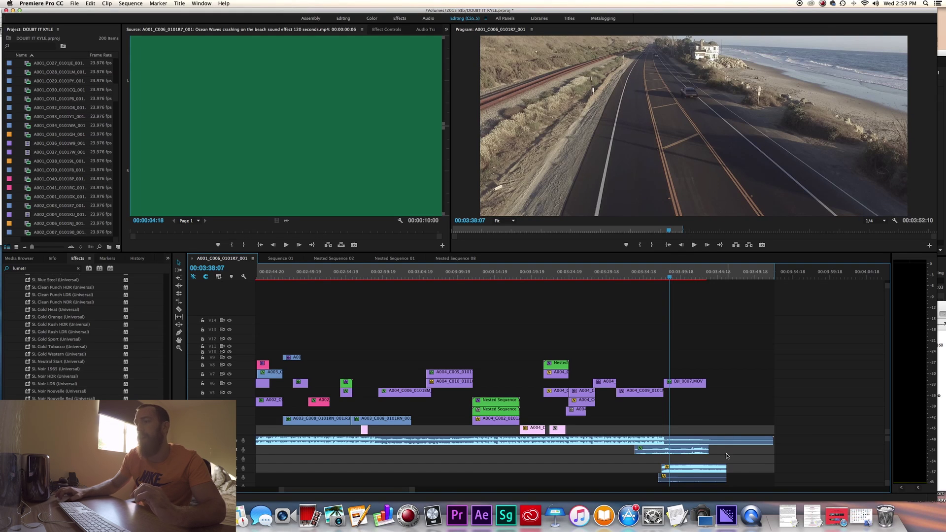
Inspect the sound effect clips under the closing road shot and scrub through the ending past the last video clip
left_click(682, 469)
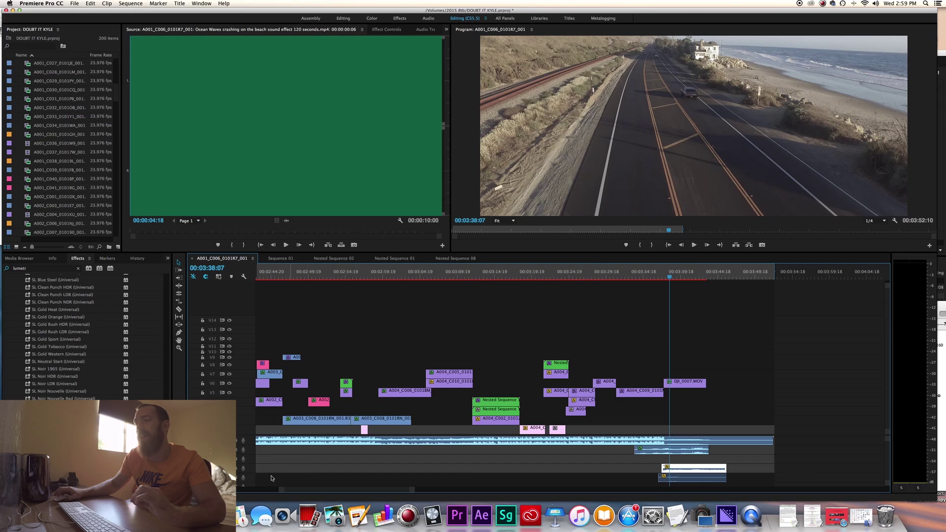
left_click(676, 454)
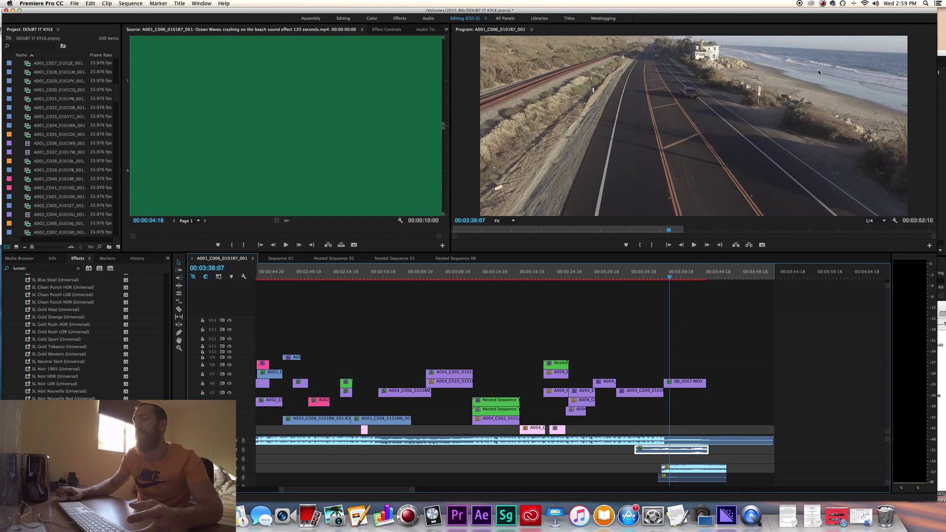
left_click(678, 471)
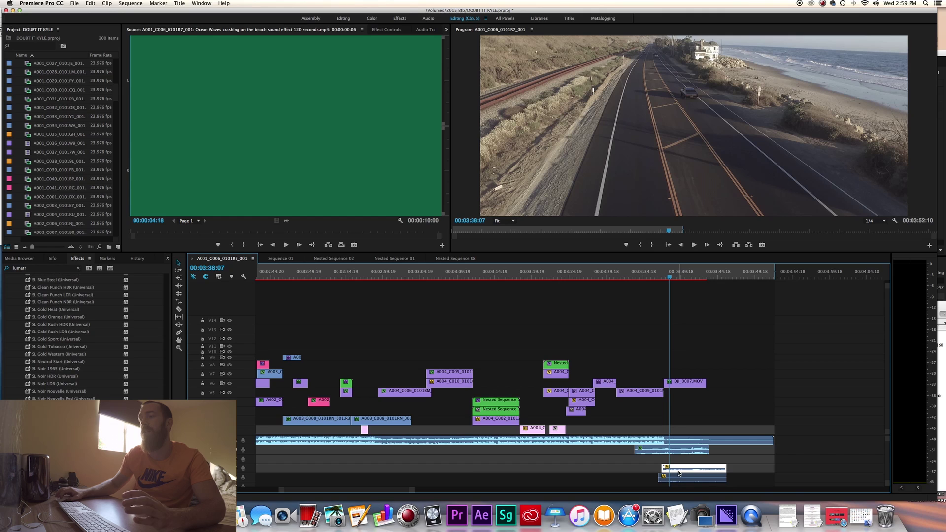
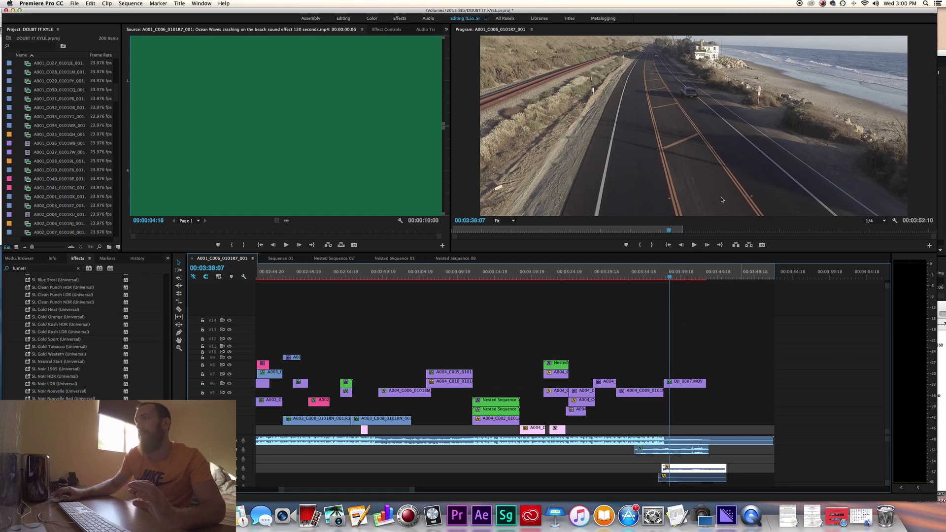
left_click_drag(670, 277, 690, 277)
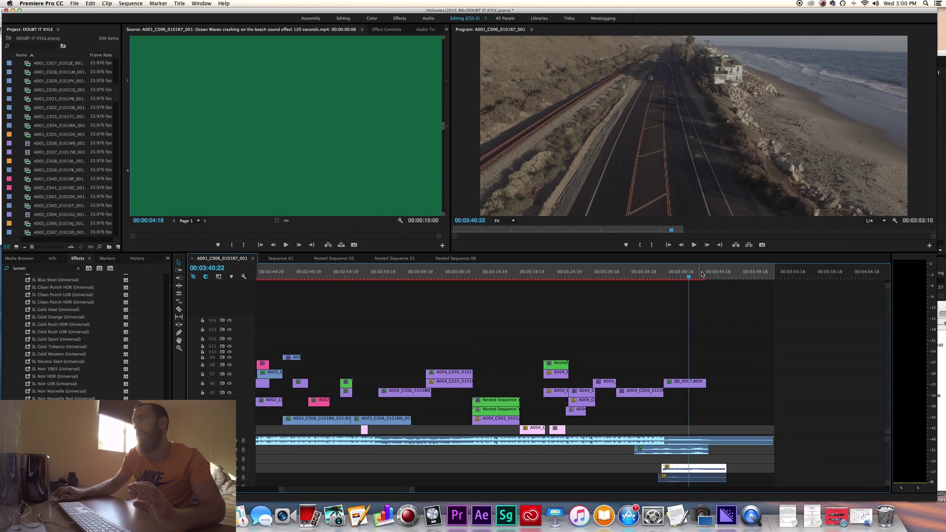
left_click_drag(693, 277, 714, 279)
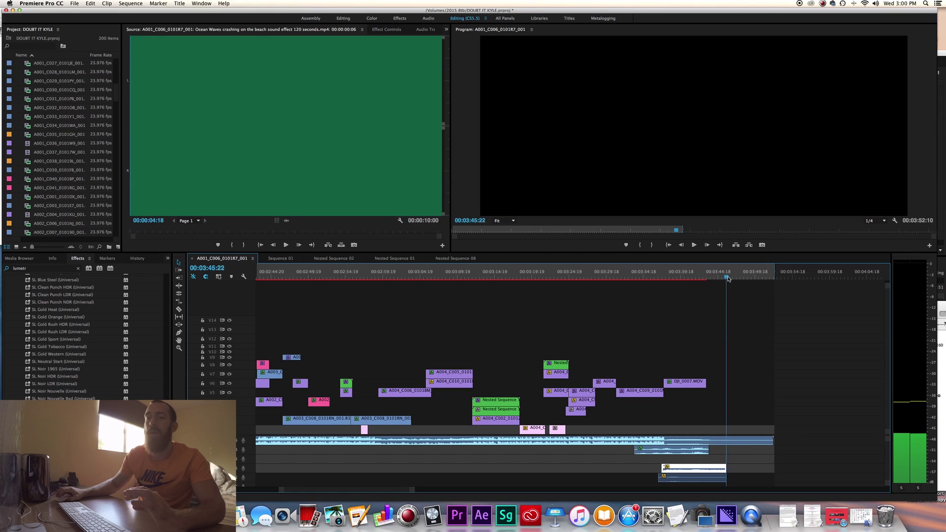
Set the sequence's out point at 00:03:51:02 and select the clips across the timeline
key("backslash")
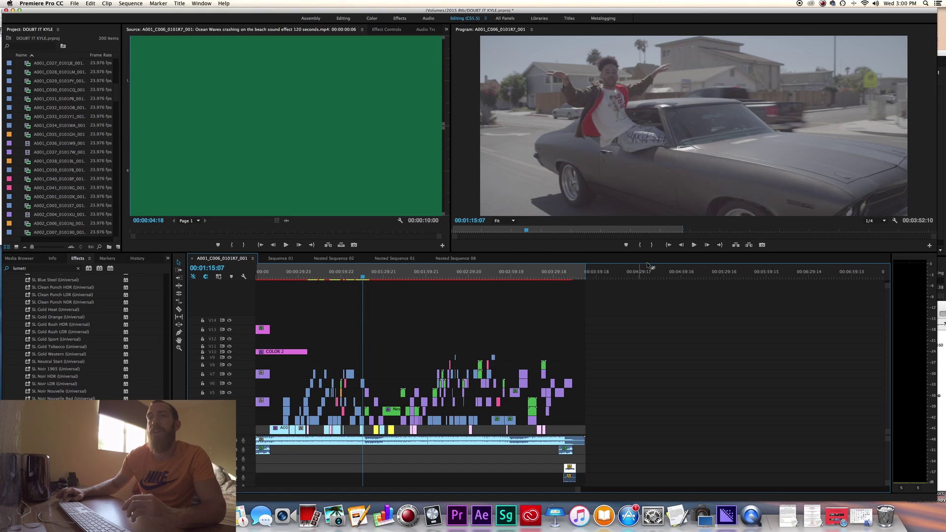
key("Home")
left_click(584, 277)
left_click_drag(561, 316, 281, 433)
Set up a media export in QuickTime format with the QT 1080 preset and the output name KYLE DOUBT IT
left_click(76, 2)
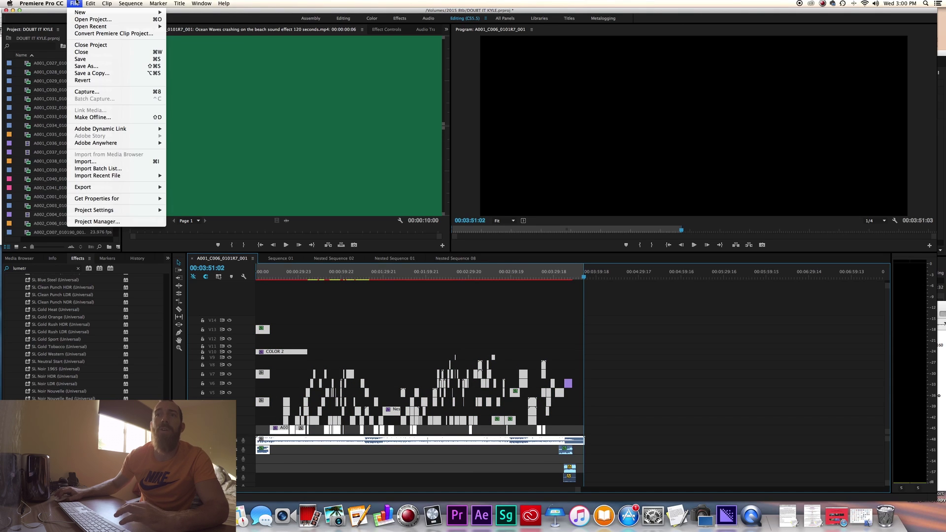
mouse_move(148, 186)
left_click(194, 186)
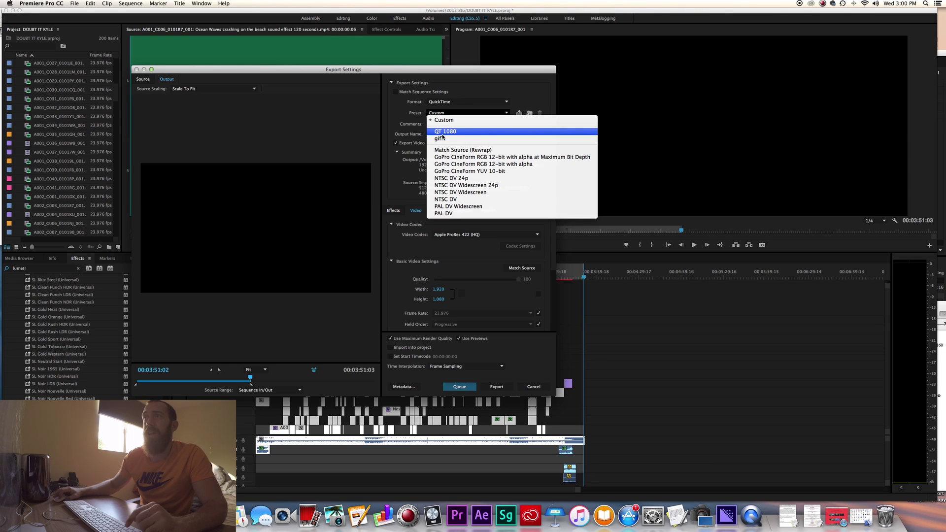
left_click(452, 132)
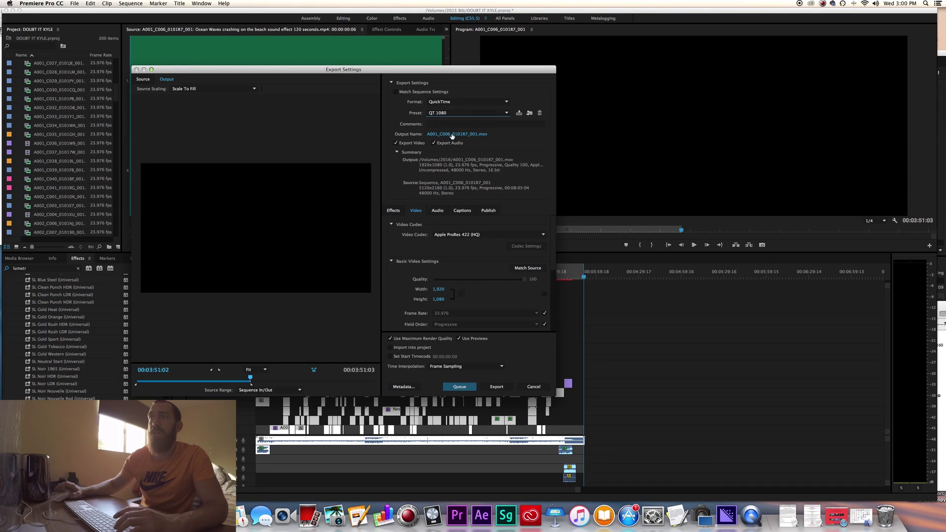
left_click(452, 135)
type("KY")
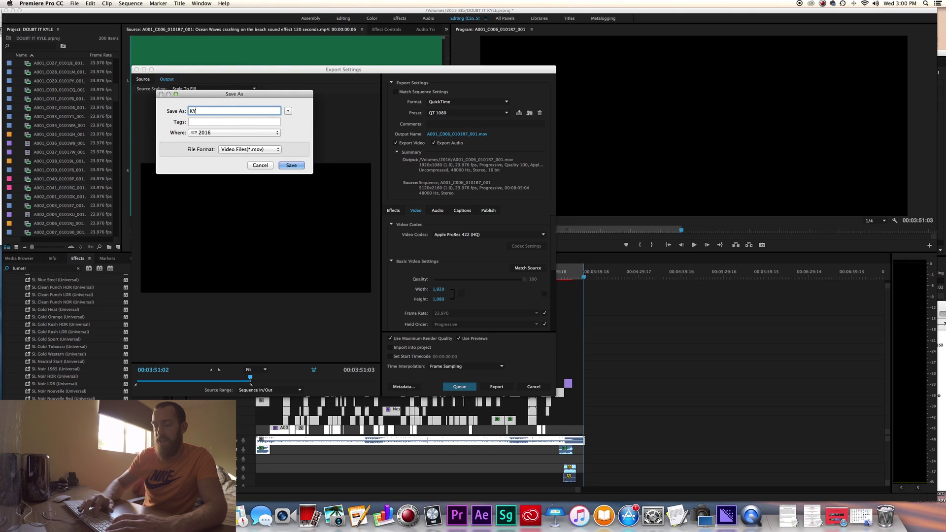
type("LE DOUBT IT")
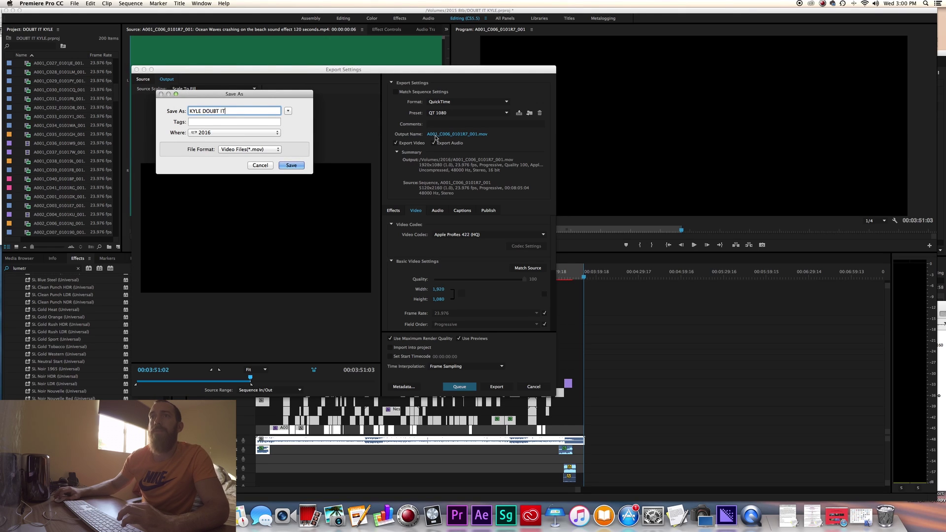
left_click(290, 165)
Set the export's source scaling to Scale To Fit and preview an earlier frame with the resulting framing
left_click(216, 88)
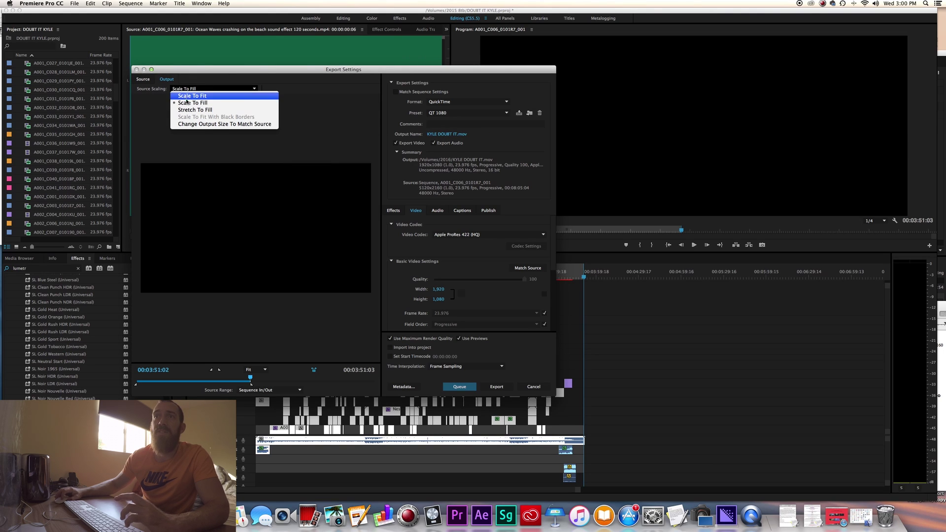
left_click(184, 96)
left_click(172, 379)
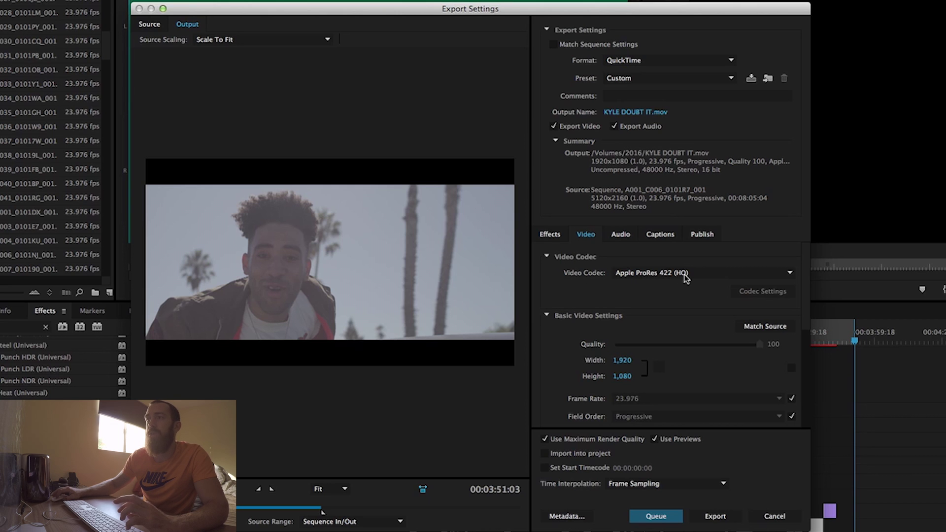
Enable Render at Maximum Depth in the video settings, review the remaining options, and send the export to the Media Encoder queue
scroll(806, 320, "down", 3)
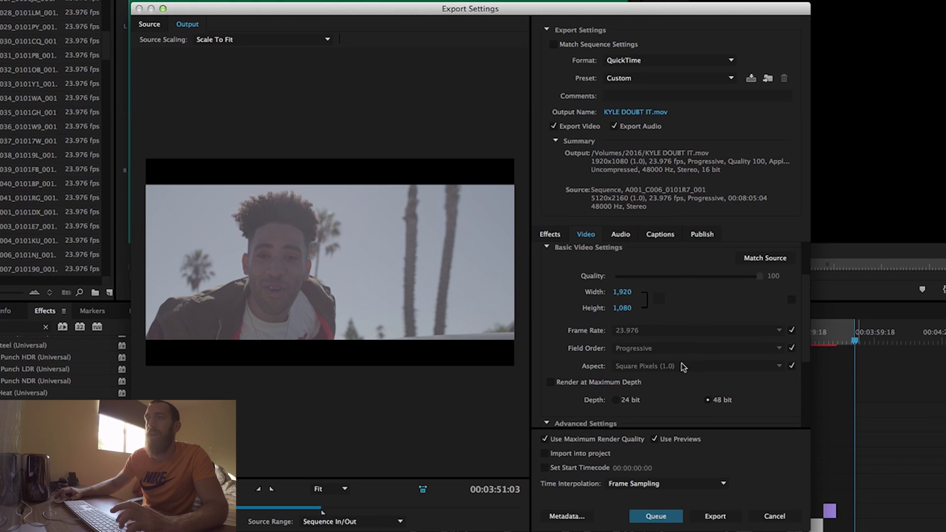
left_click(550, 383)
left_click_drag(805, 337, 804, 417)
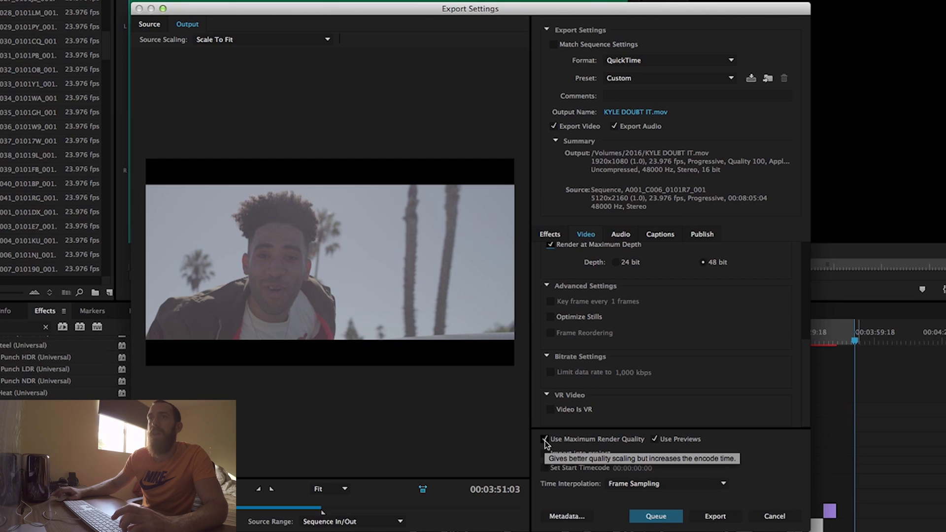
left_click(650, 516)
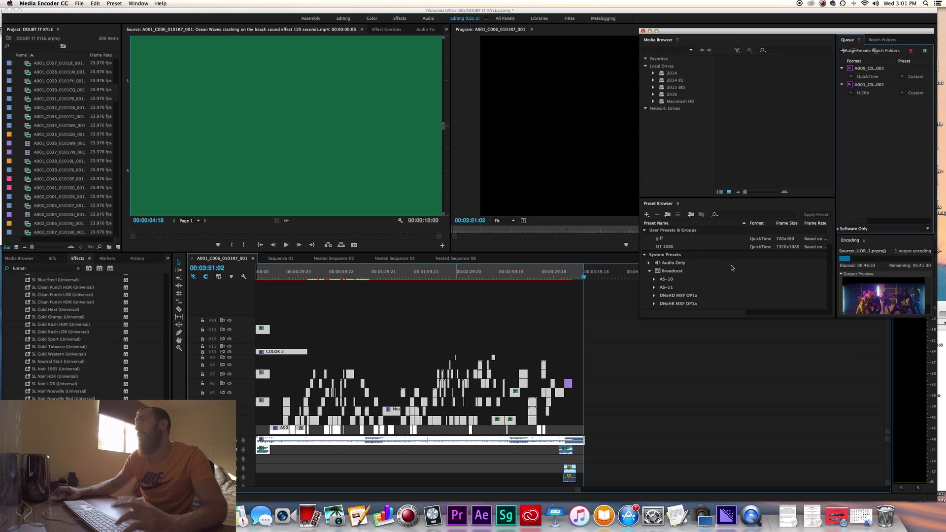
Return to the Premiere Pro sequence, reselect most of the video and audio clips, and place the playhead at 00:01:58:10
left_click(396, 275)
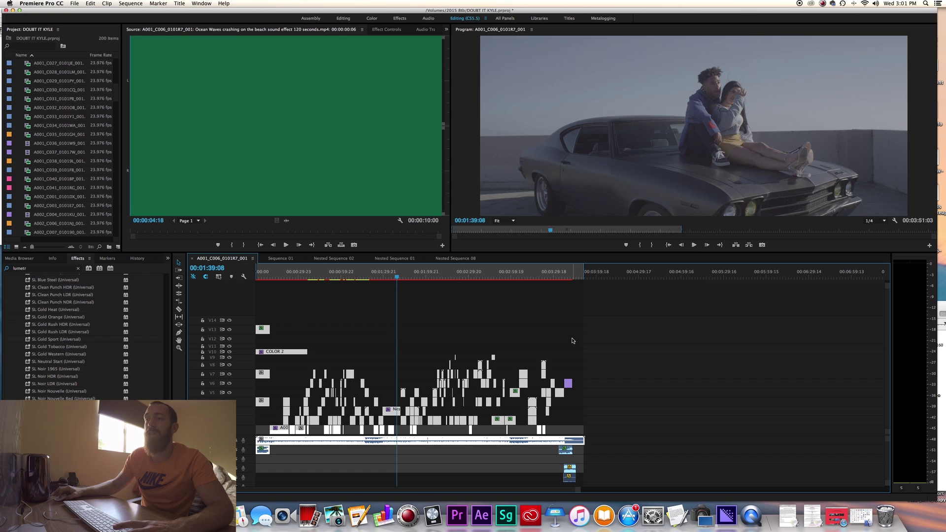
left_click_drag(571, 338, 258, 449)
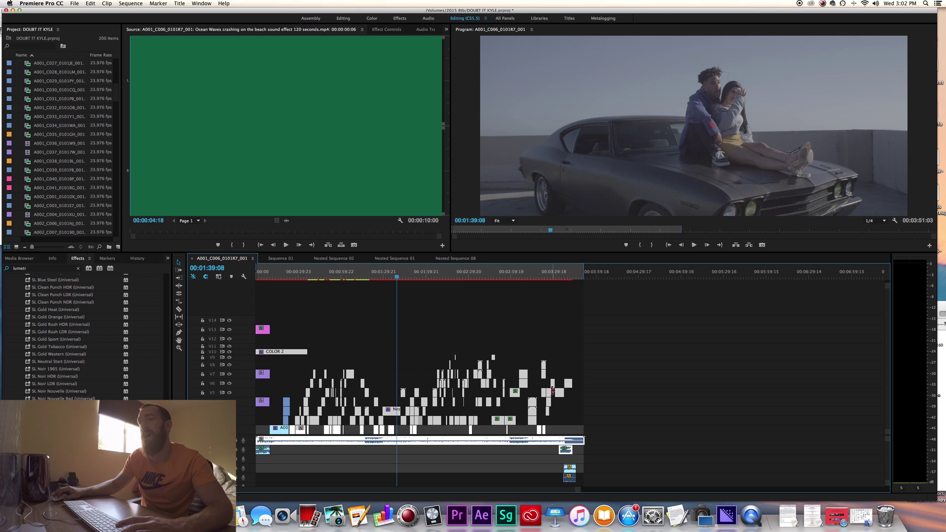
left_click_drag(571, 325, 279, 474)
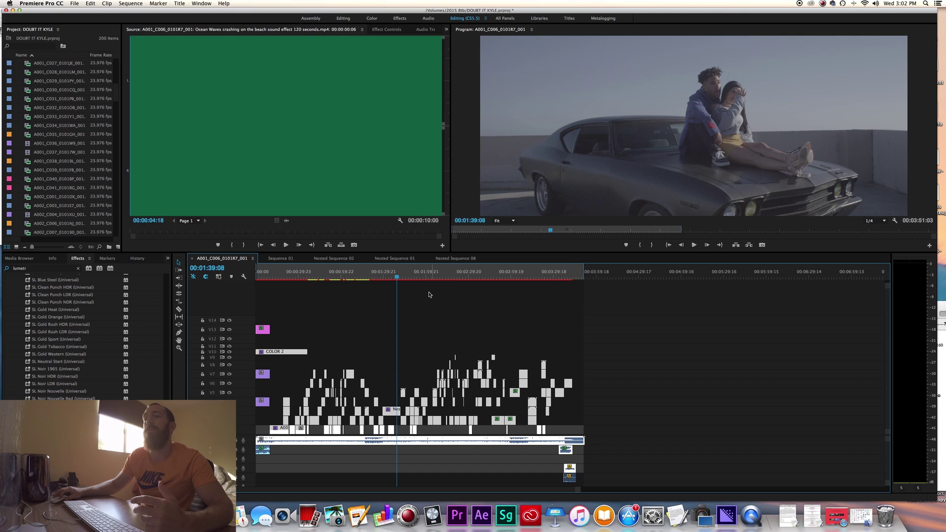
left_click(424, 277)
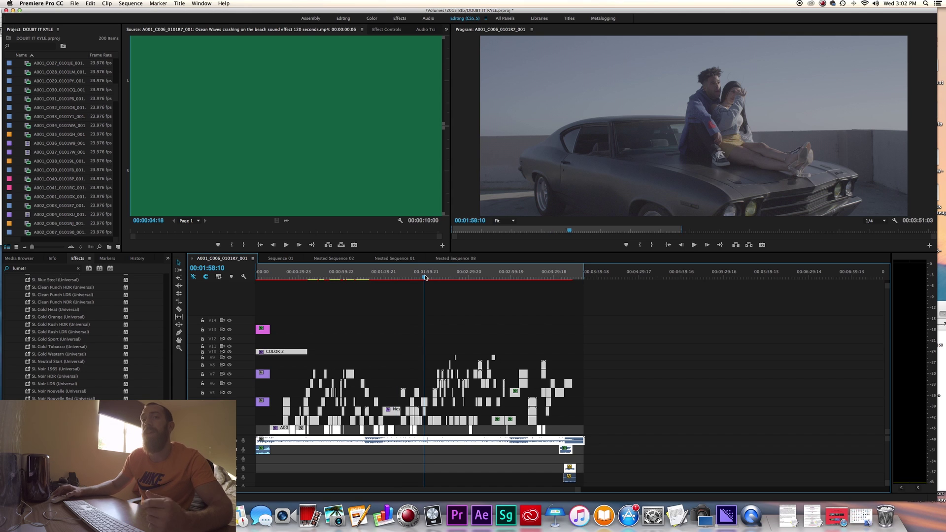